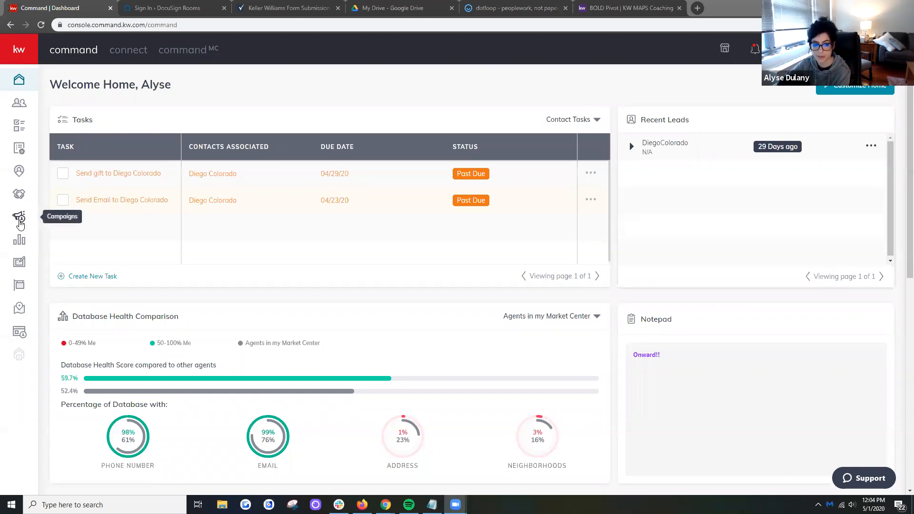
- Open the Campaigns dashboard and look through its connected accounts, quick posts, and tips and training sections
{"action": "left_click", "coordinate": [17, 220]}
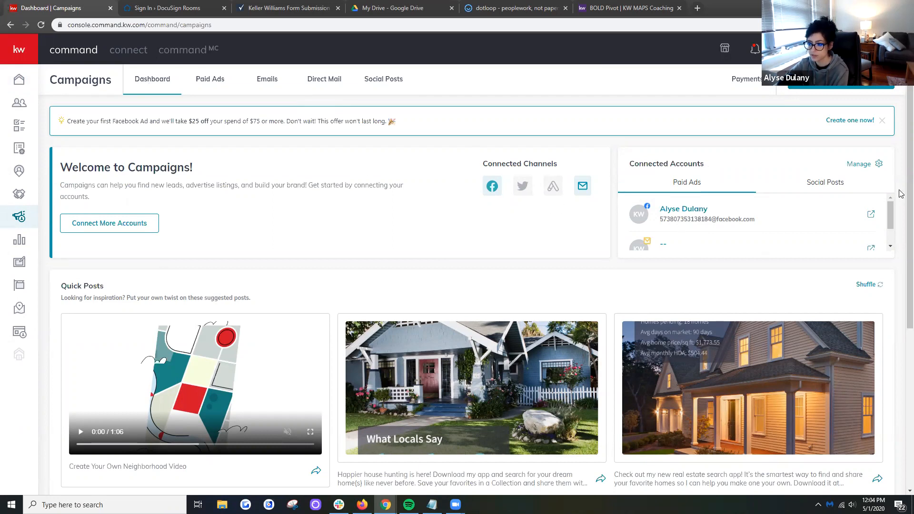
{"action": "scroll", "coordinate": [900, 218], "scroll_direction": "down", "scroll_amount": 5}
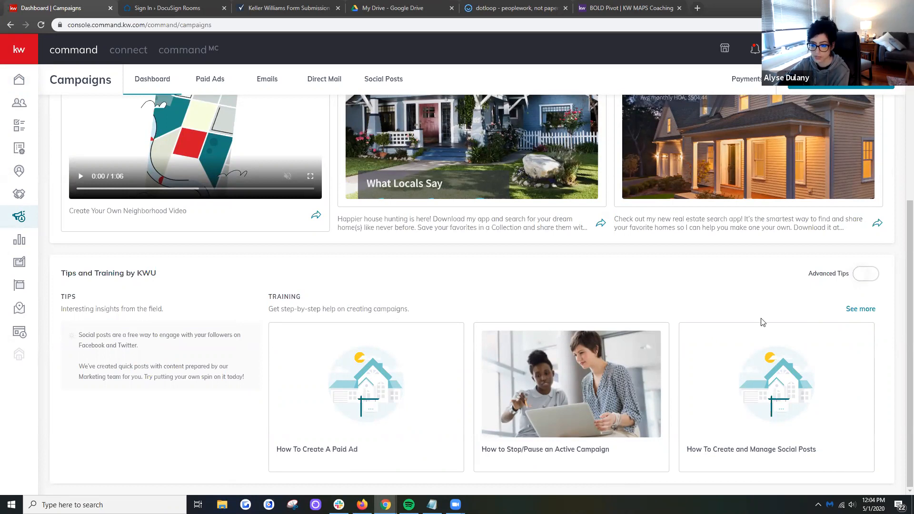
{"action": "scroll", "coordinate": [900, 203], "scroll_direction": "up", "scroll_amount": 6}
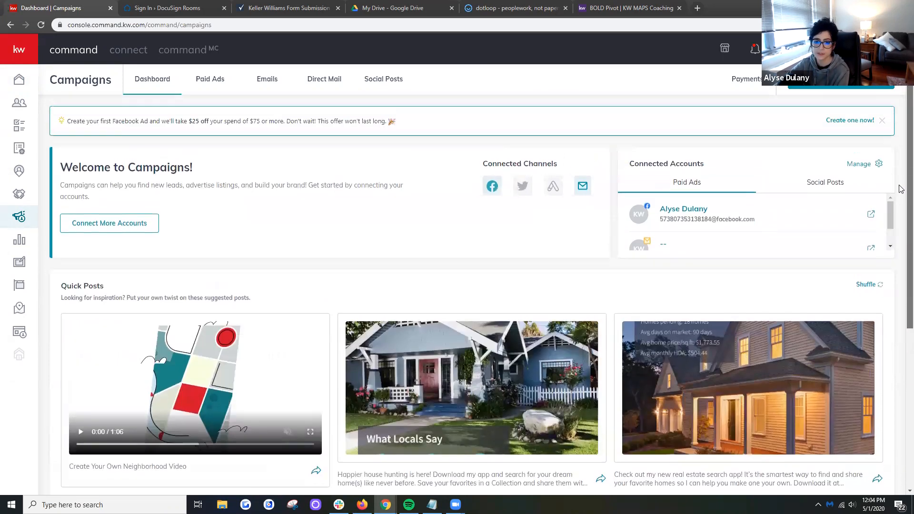
{"action": "scroll", "coordinate": [893, 224], "scroll_direction": "down", "scroll_amount": 1}
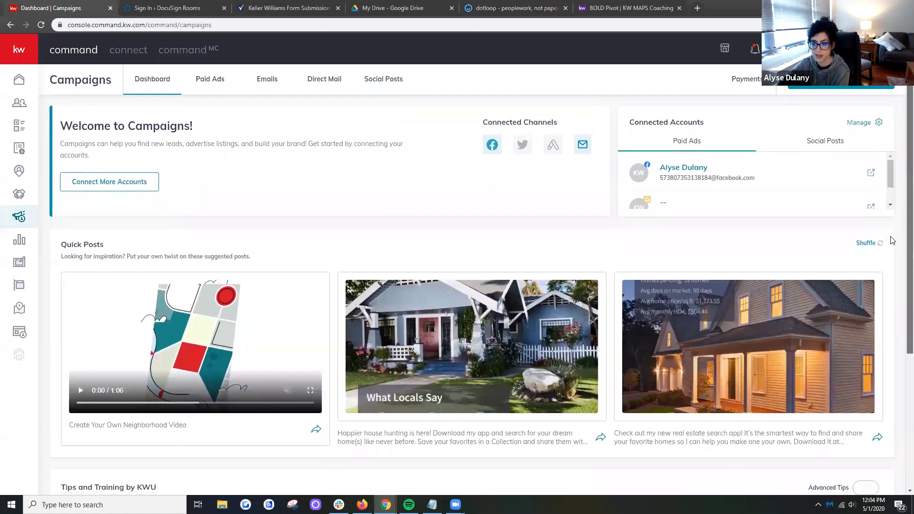
{"action": "scroll", "coordinate": [889, 200], "scroll_direction": "up", "scroll_amount": 1}
{"action": "scroll", "coordinate": [889, 195], "scroll_direction": "down", "scroll_amount": 3}
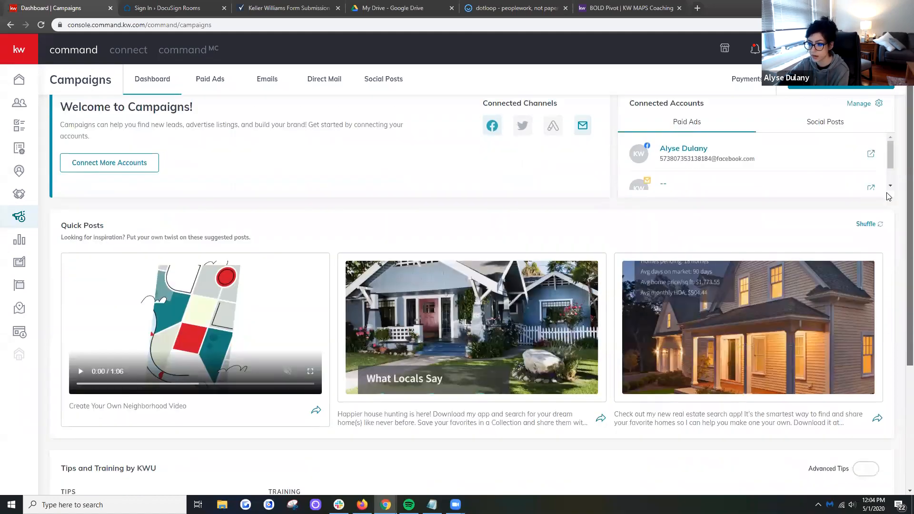
{"action": "scroll", "coordinate": [888, 196], "scroll_direction": "up", "scroll_amount": 2}
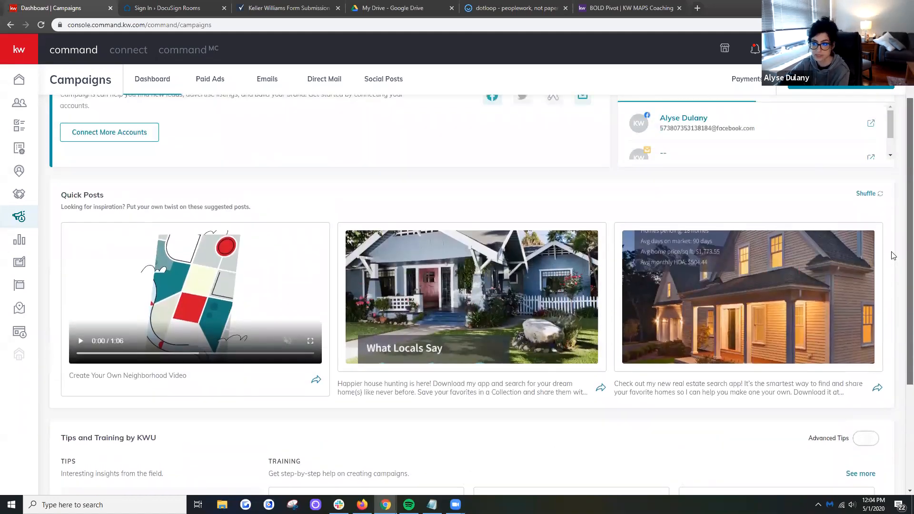
{"action": "scroll", "coordinate": [902, 193], "scroll_direction": "up", "scroll_amount": 1}
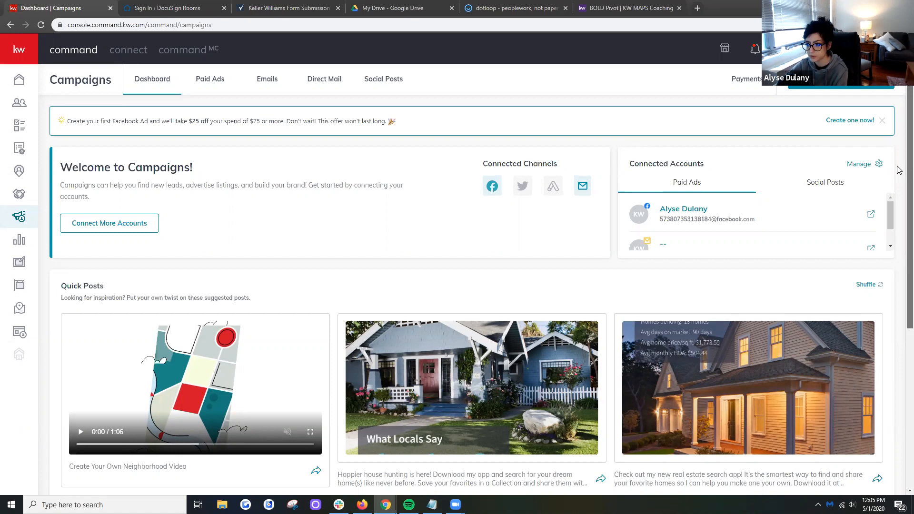
{"action": "scroll", "coordinate": [899, 191], "scroll_direction": "down", "scroll_amount": 5}
{"action": "scroll", "coordinate": [898, 157], "scroll_direction": "up", "scroll_amount": 5}
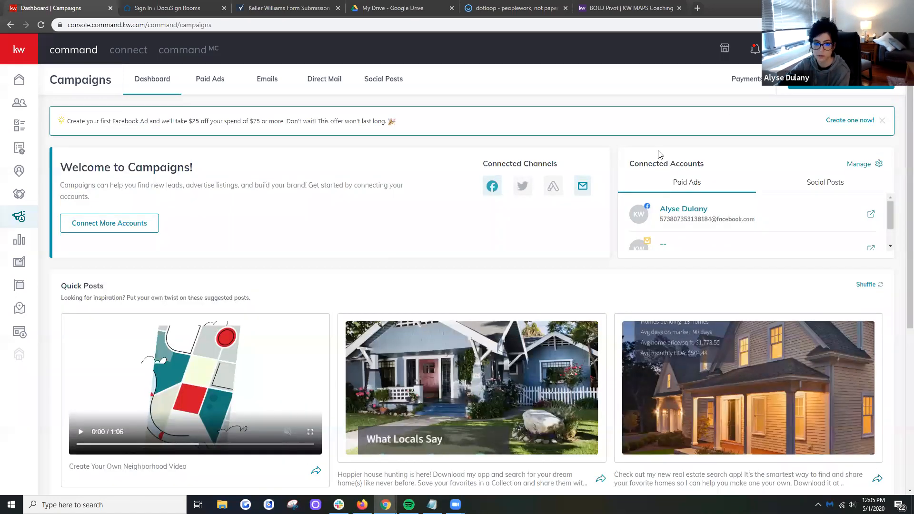
- Open the paid ads overview and start a new Social Post campaign, dismissing the image crop preview
{"action": "left_click", "coordinate": [207, 85]}
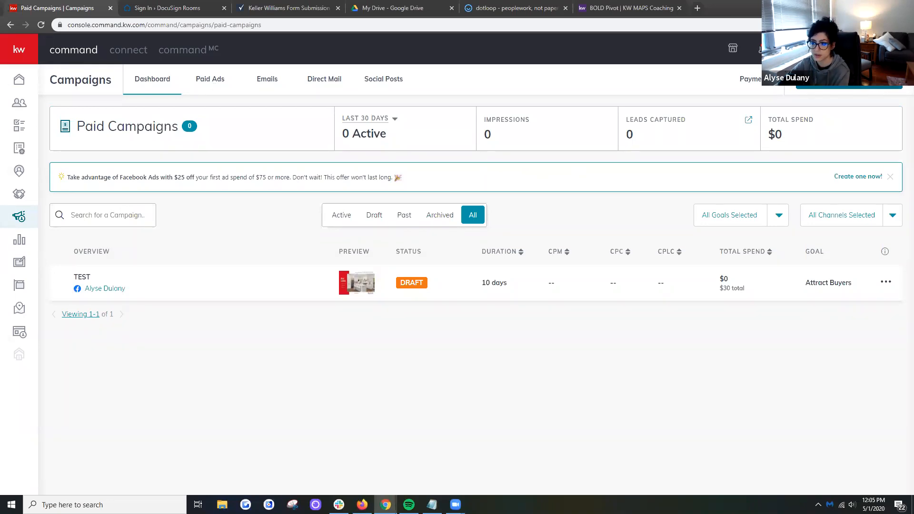
{"action": "left_click", "coordinate": [809, 86]}
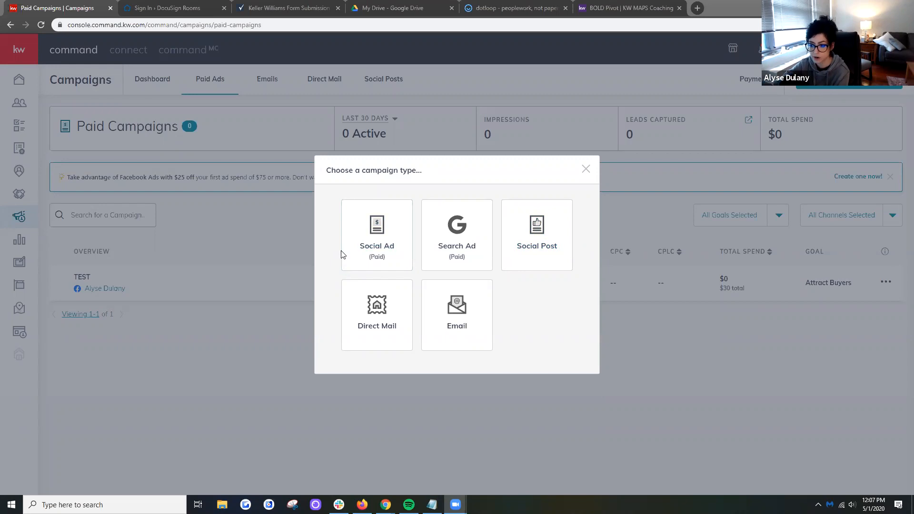
{"action": "left_click", "coordinate": [570, 236]}
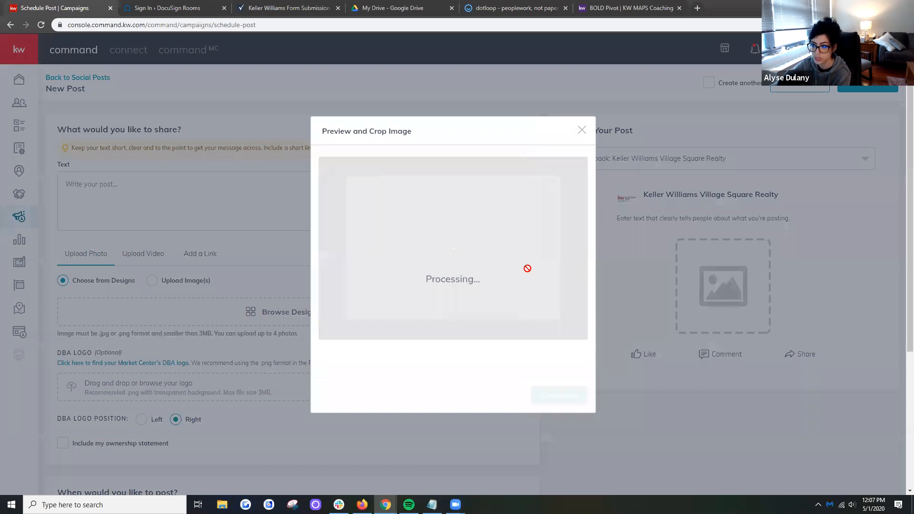
{"action": "left_click", "coordinate": [581, 131]}
{"action": "left_click", "coordinate": [393, 185]}
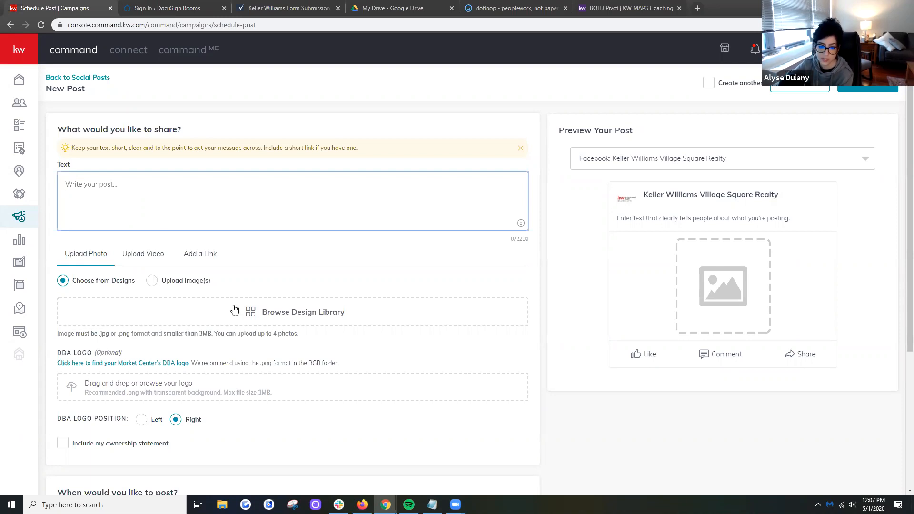
- Add the NextMove-02_FB design from the template library to the post, cropped to Wide (1.91:1)
{"action": "left_click", "coordinate": [273, 319]}
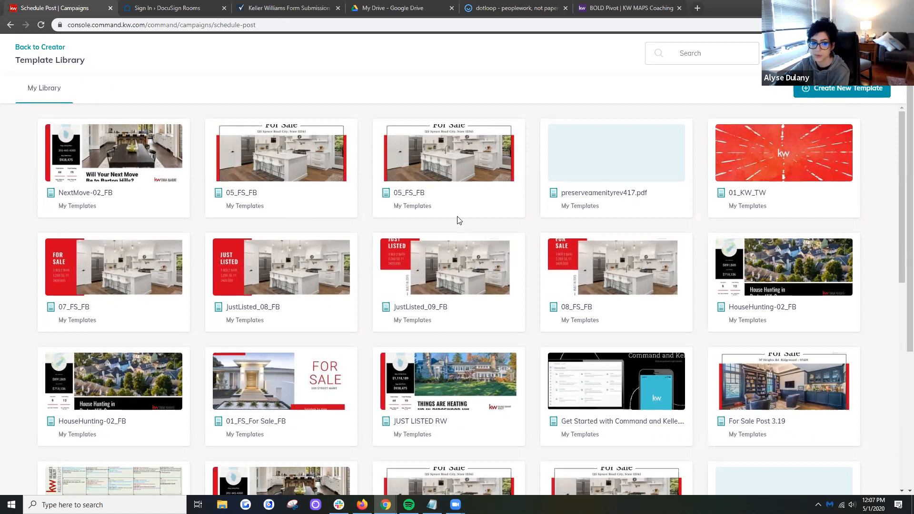
{"action": "left_click", "coordinate": [127, 155]}
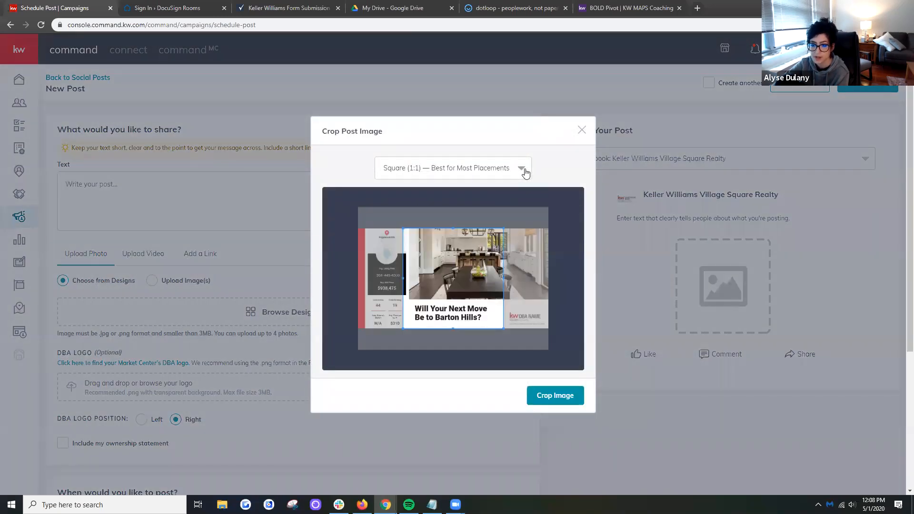
{"action": "left_click", "coordinate": [524, 170]}
{"action": "left_click", "coordinate": [400, 215]}
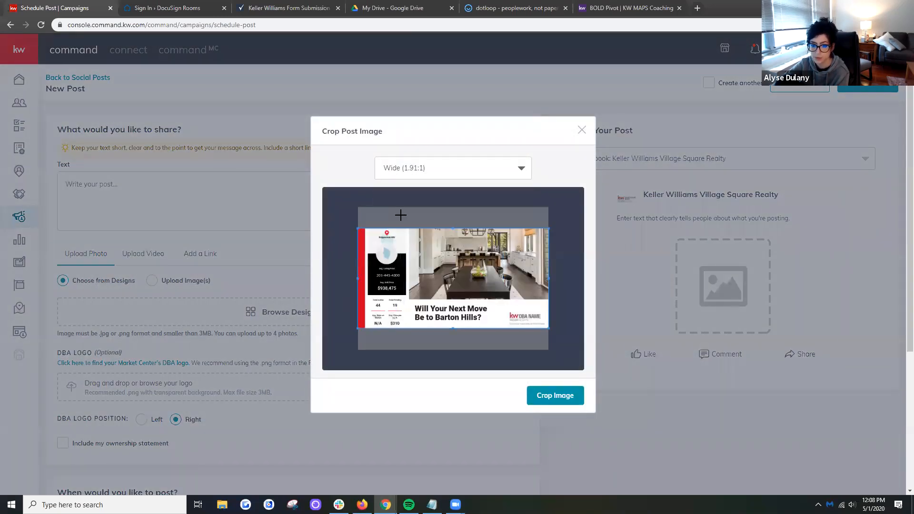
{"action": "left_click", "coordinate": [563, 401]}
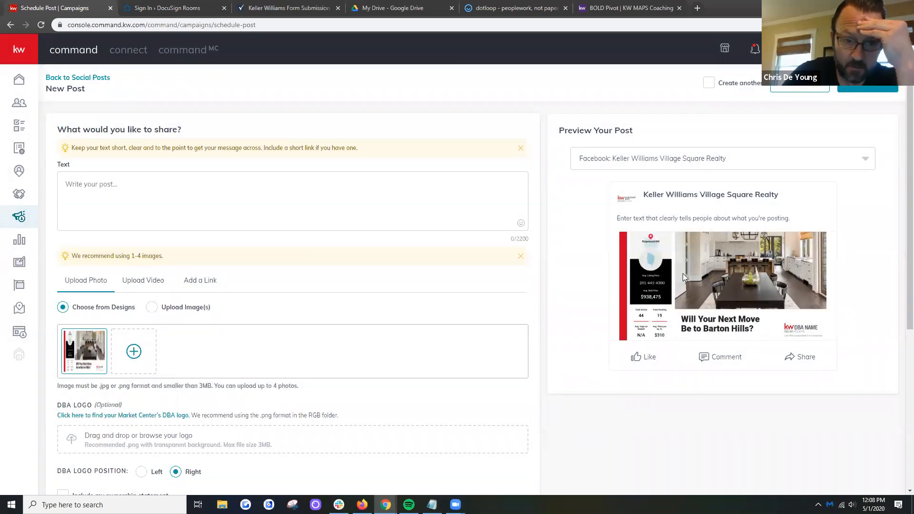
- Examine the post's scheduling options, publishing date calendar and page selection
{"action": "scroll", "coordinate": [898, 328], "scroll_direction": "down", "scroll_amount": 4}
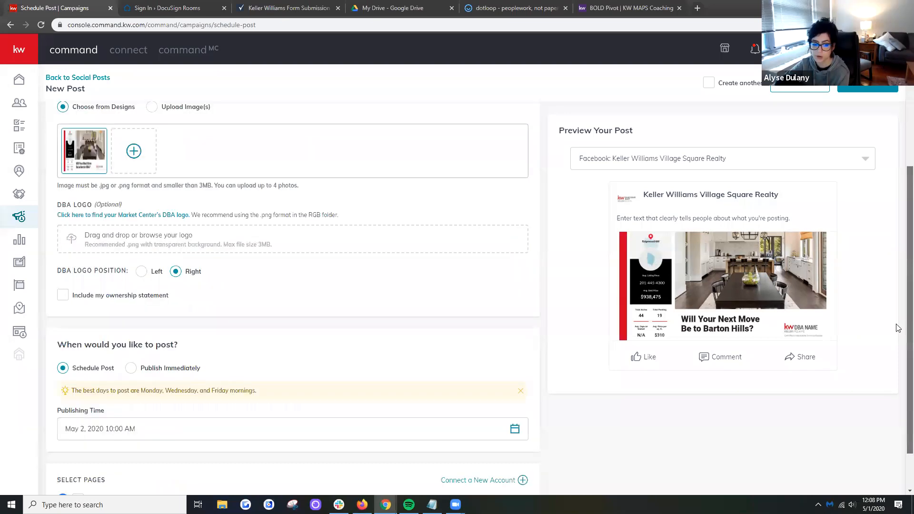
{"action": "scroll", "coordinate": [898, 328], "scroll_direction": "down", "scroll_amount": 1}
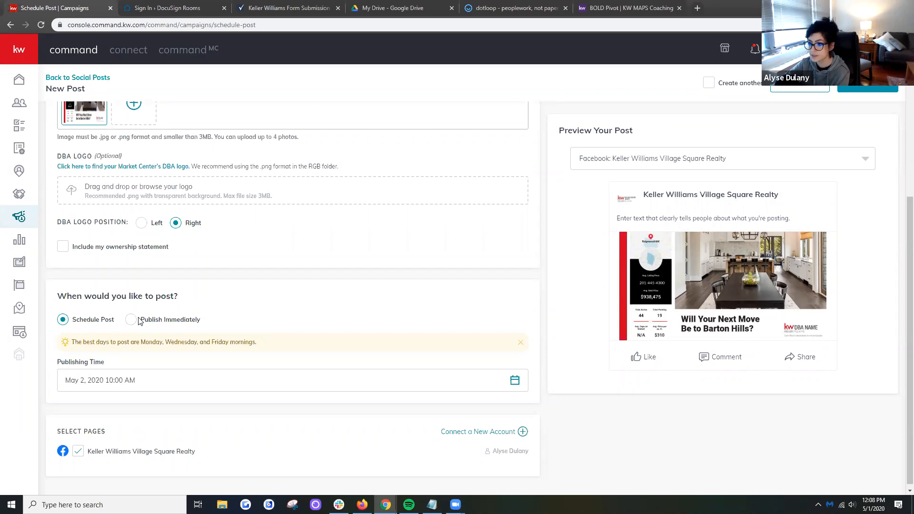
{"action": "left_click", "coordinate": [170, 381]}
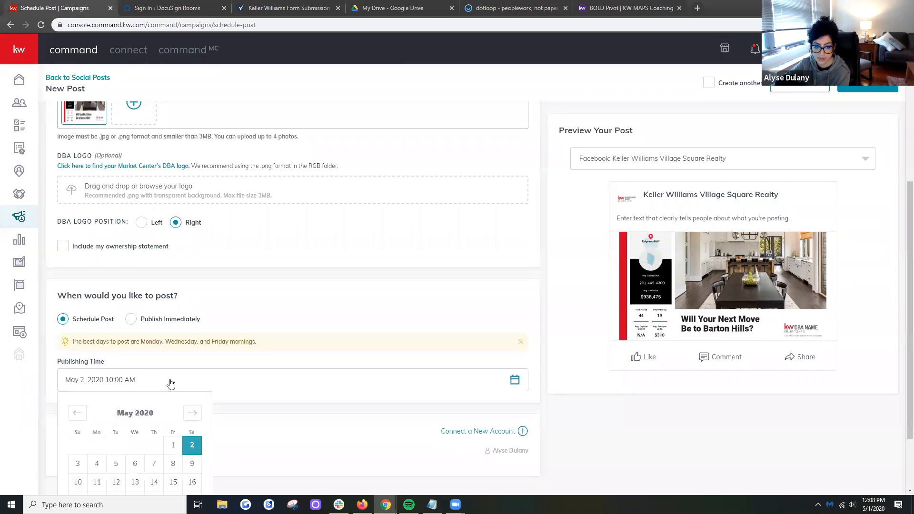
{"action": "scroll", "coordinate": [192, 385], "scroll_direction": "down", "scroll_amount": 2}
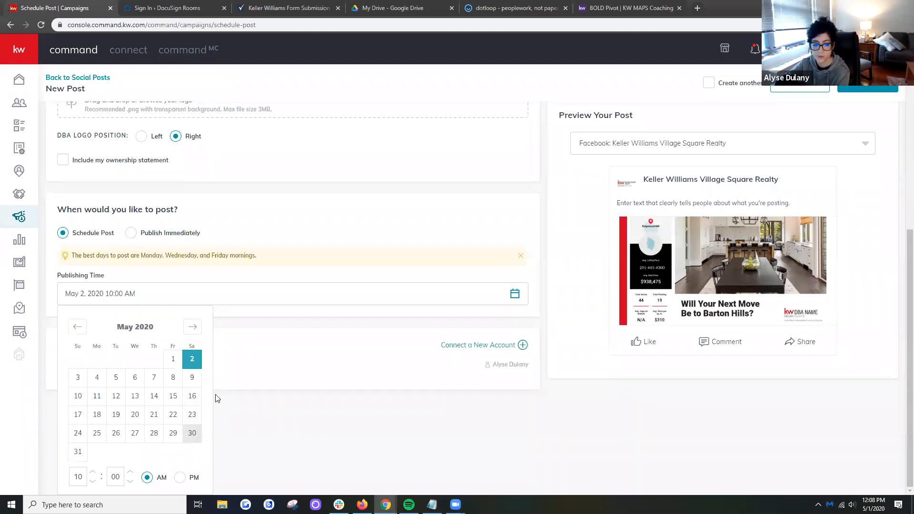
{"action": "left_click", "coordinate": [384, 230]}
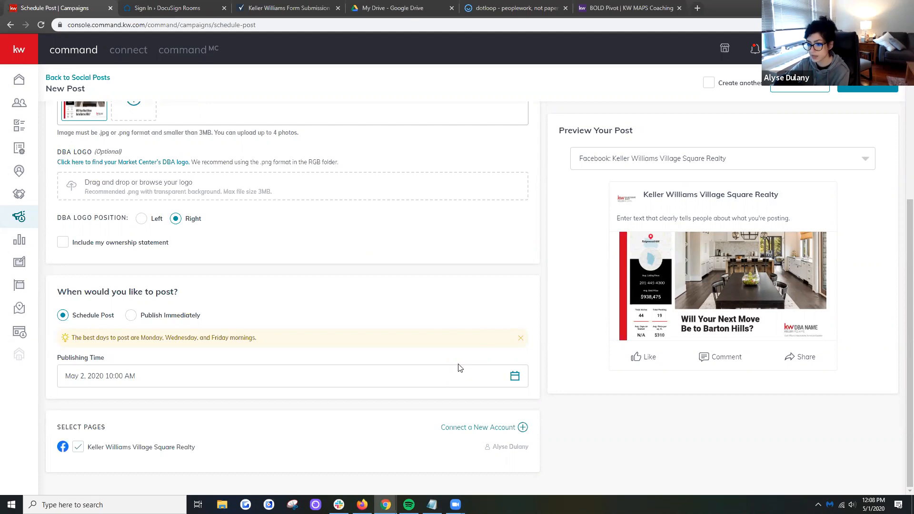
{"action": "left_click", "coordinate": [516, 377]}
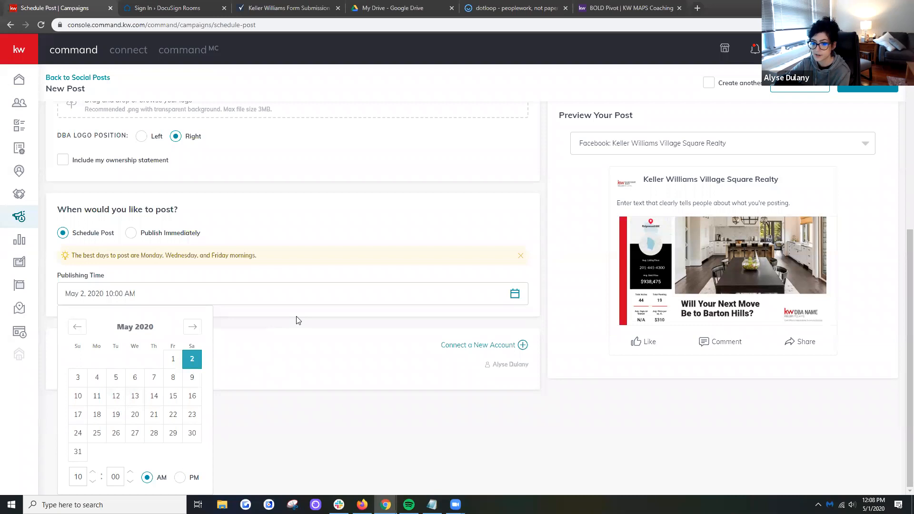
{"action": "left_click", "coordinate": [409, 257]}
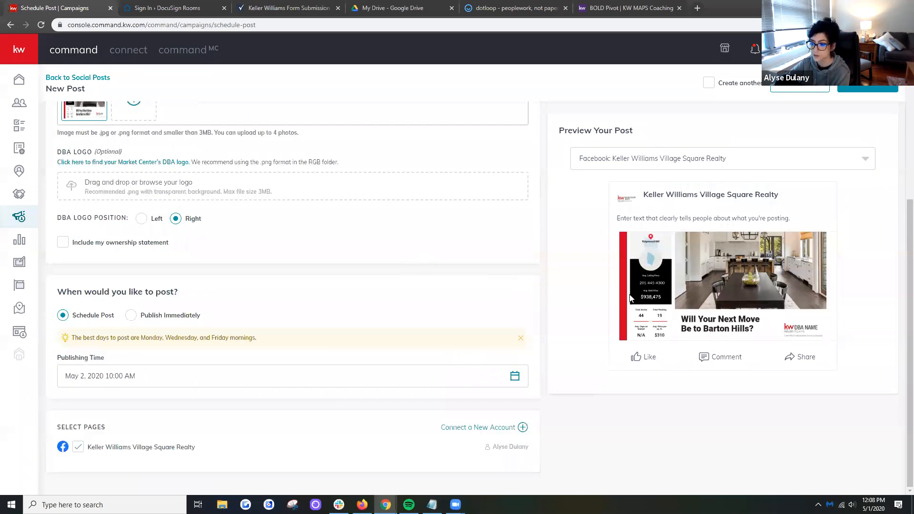
{"action": "scroll", "coordinate": [629, 298], "scroll_direction": "up", "scroll_amount": 5}
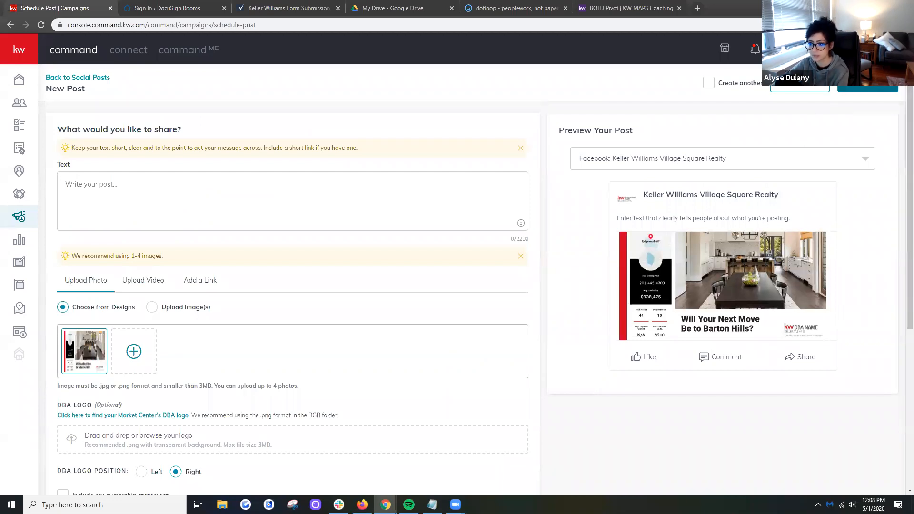
- Leave the unfinished social post and start a new paid Social Ad campaign
{"action": "left_click", "coordinate": [78, 79]}
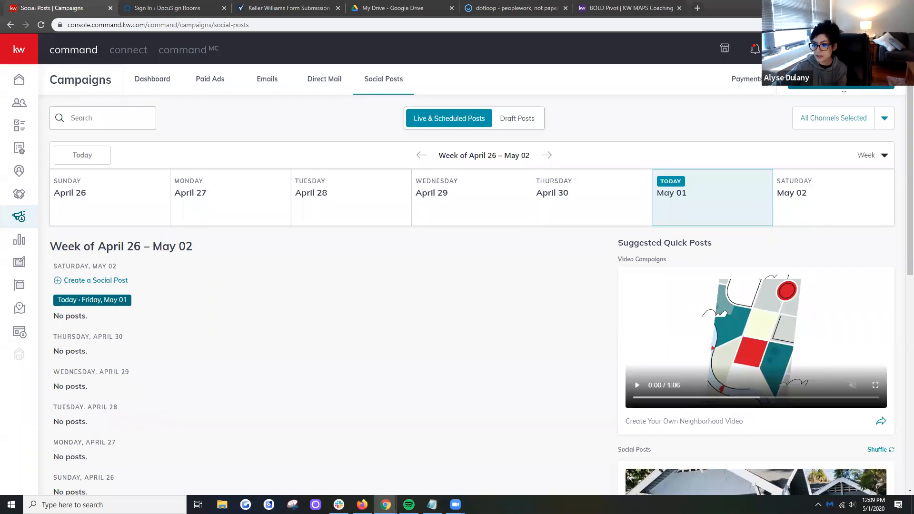
{"action": "left_click", "coordinate": [843, 83]}
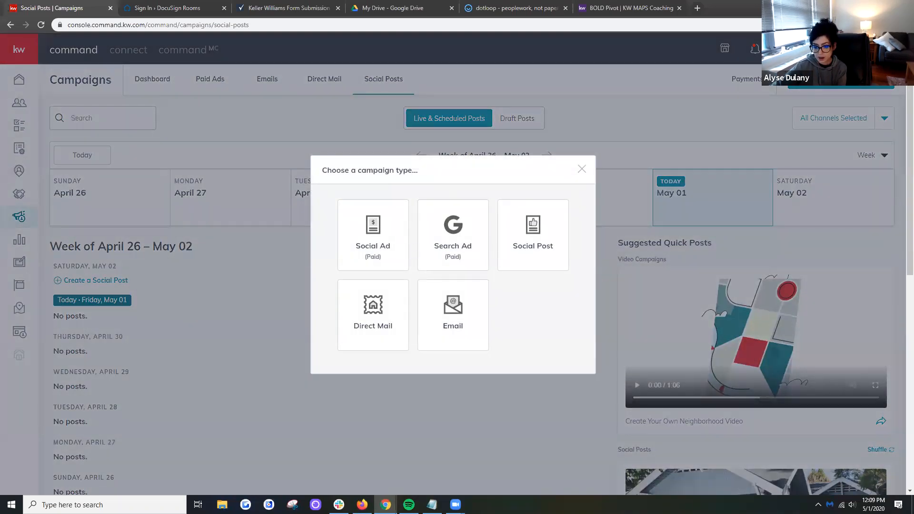
{"action": "left_click", "coordinate": [388, 251]}
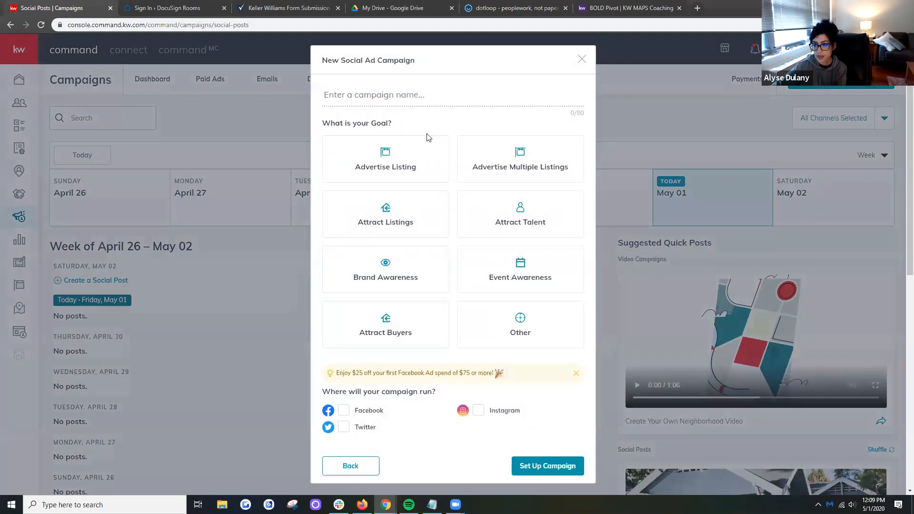
- Name the social ad campaign with the property's street address and town abbreviation
{"action": "left_click", "coordinate": [417, 102]}
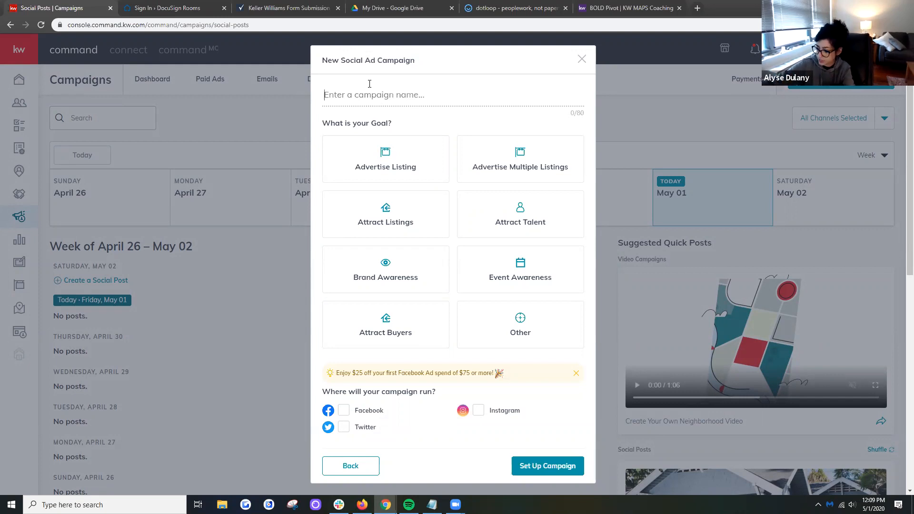
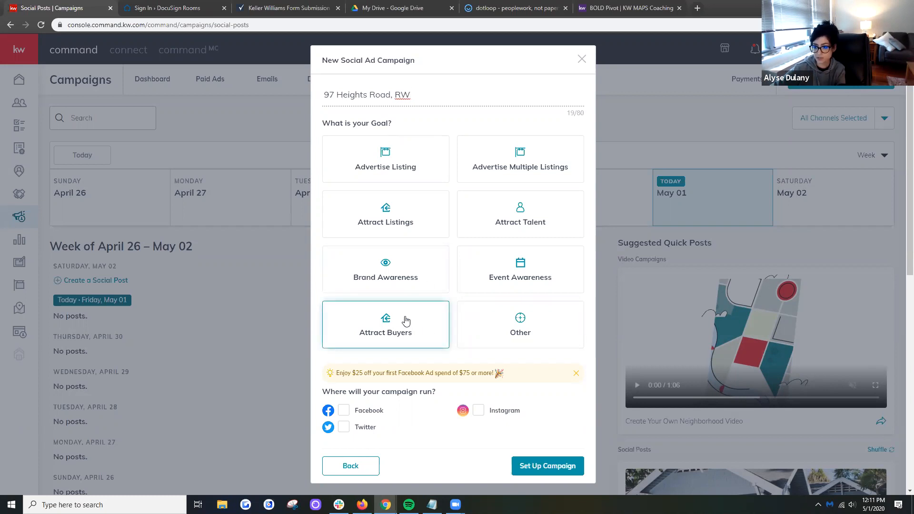
- Set up the campaign with the Attract Buyers goal, running on Facebook and Instagram
{"action": "left_click", "coordinate": [393, 333]}
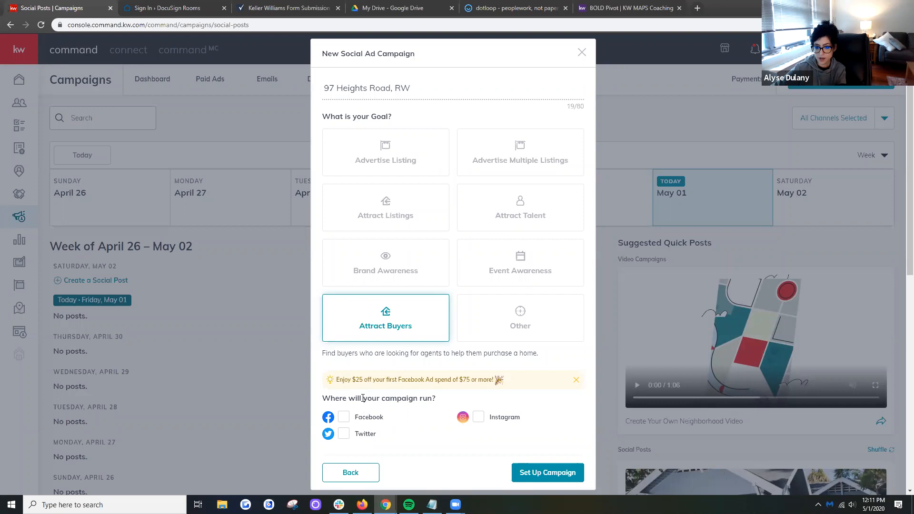
{"action": "left_click", "coordinate": [344, 418]}
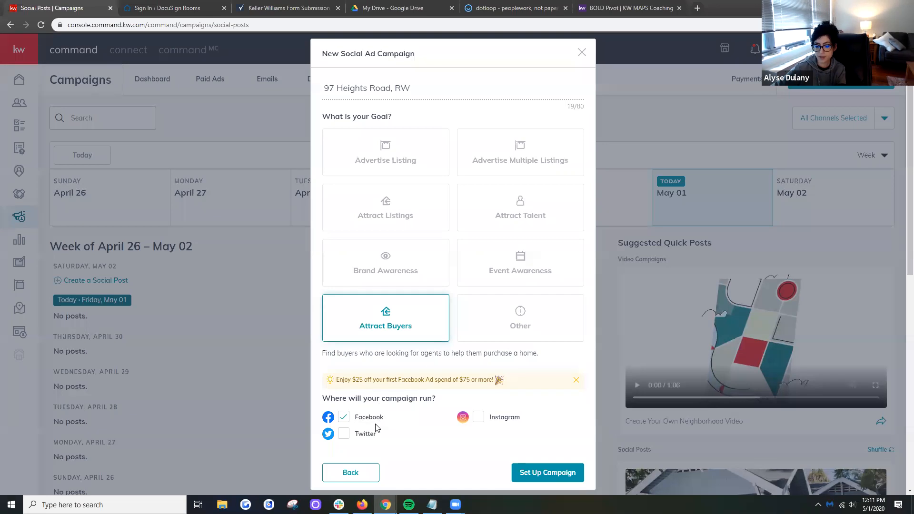
{"action": "left_click", "coordinate": [480, 418]}
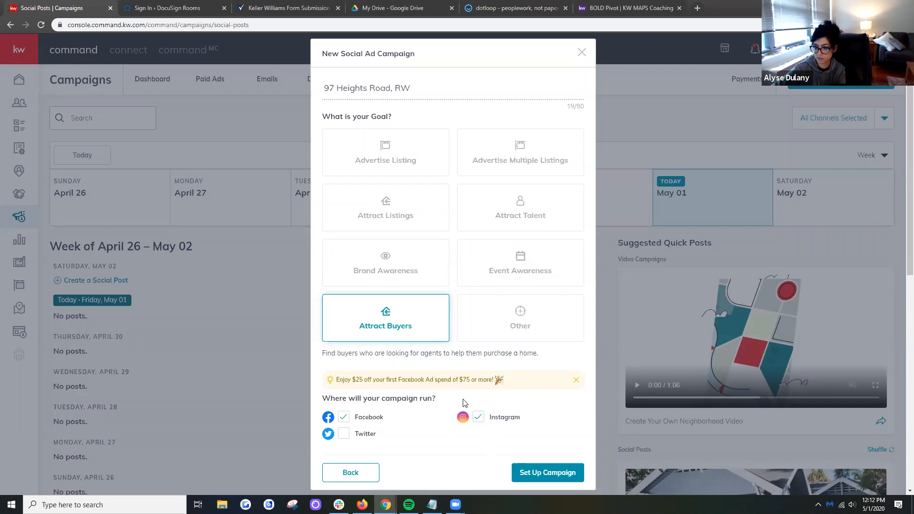
{"action": "left_click", "coordinate": [525, 476]}
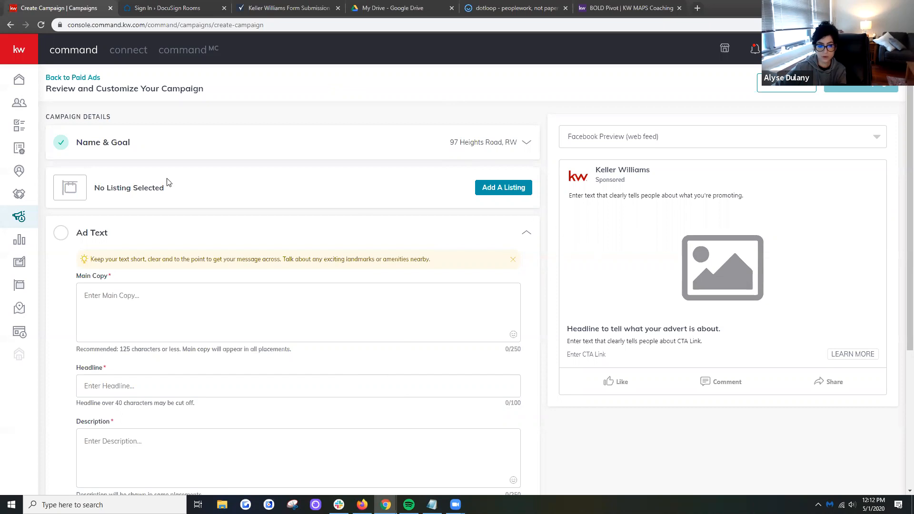
- Examine the campaign's ad text form and the ownership filter choices in the listing search
{"action": "scroll", "coordinate": [166, 216], "scroll_direction": "down", "scroll_amount": 2}
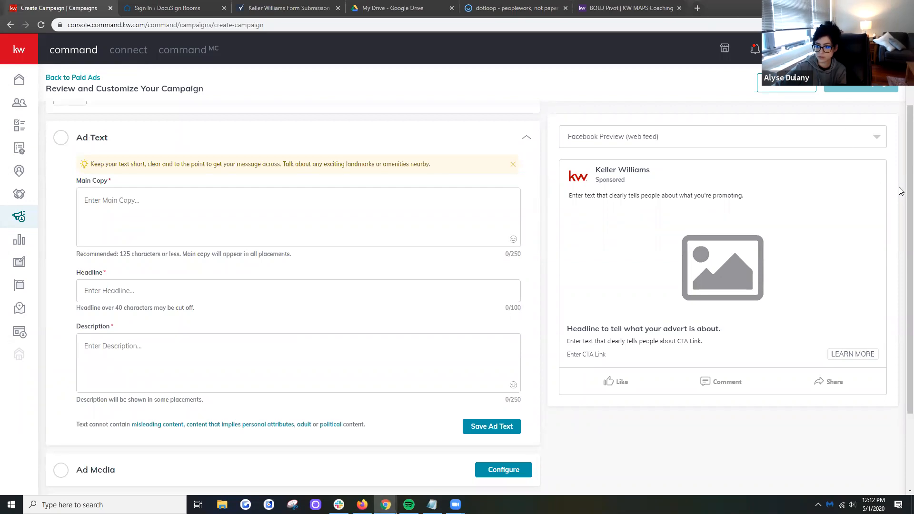
{"action": "scroll", "coordinate": [899, 238], "scroll_direction": "down", "scroll_amount": 2}
{"action": "scroll", "coordinate": [899, 214], "scroll_direction": "up", "scroll_amount": 4}
{"action": "scroll", "coordinate": [901, 106], "scroll_direction": "up", "scroll_amount": 1}
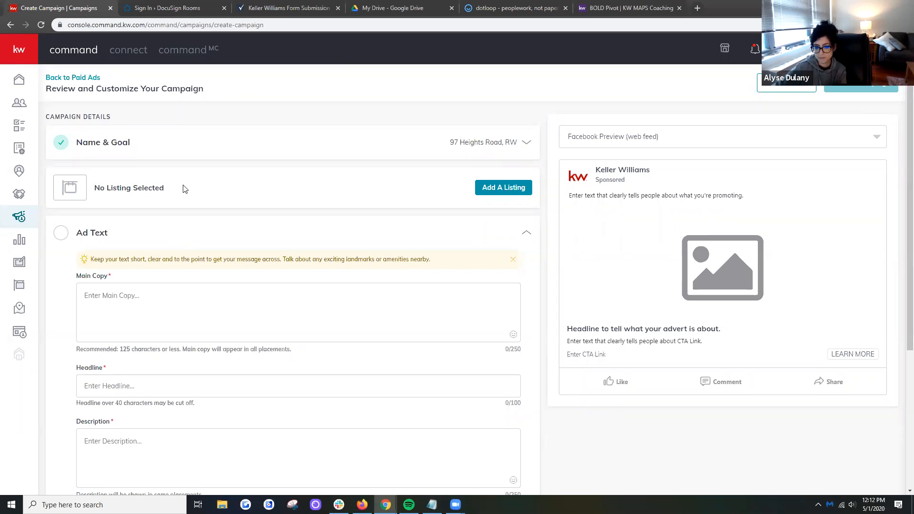
{"action": "left_click", "coordinate": [508, 189]}
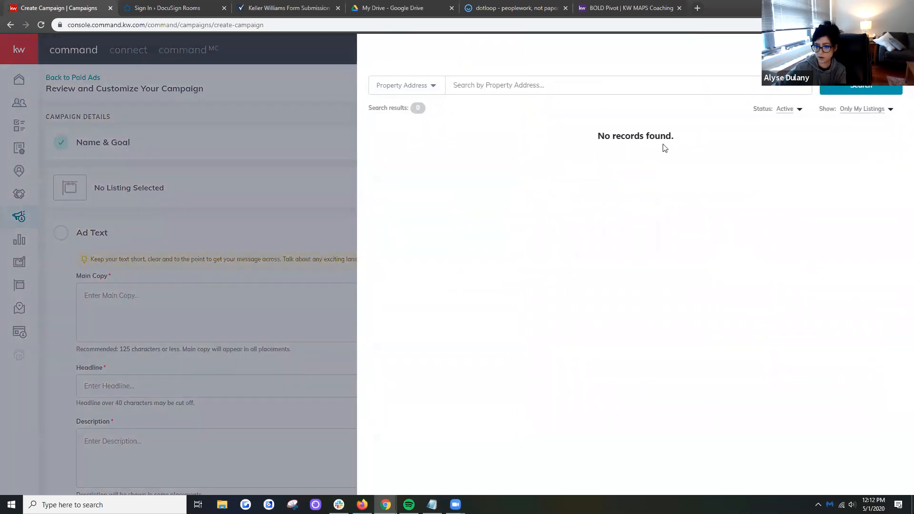
{"action": "left_click", "coordinate": [859, 109]}
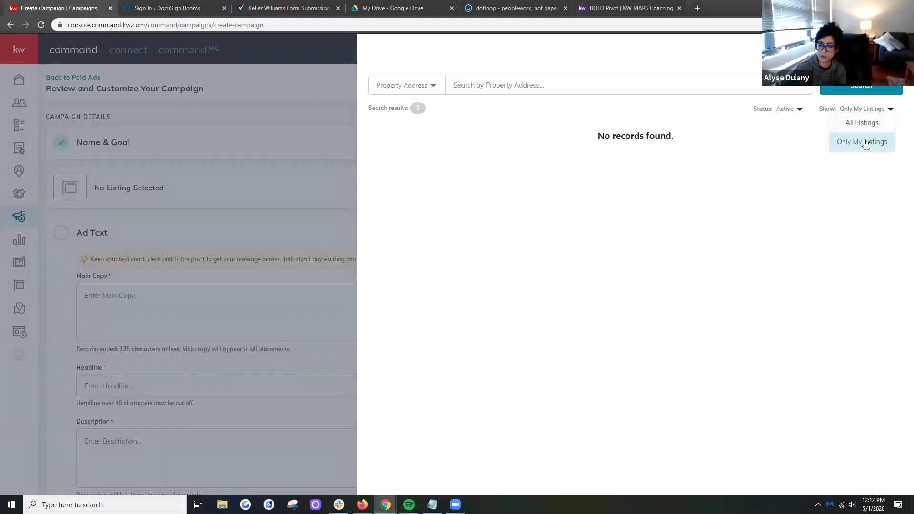
{"action": "left_click", "coordinate": [895, 49]}
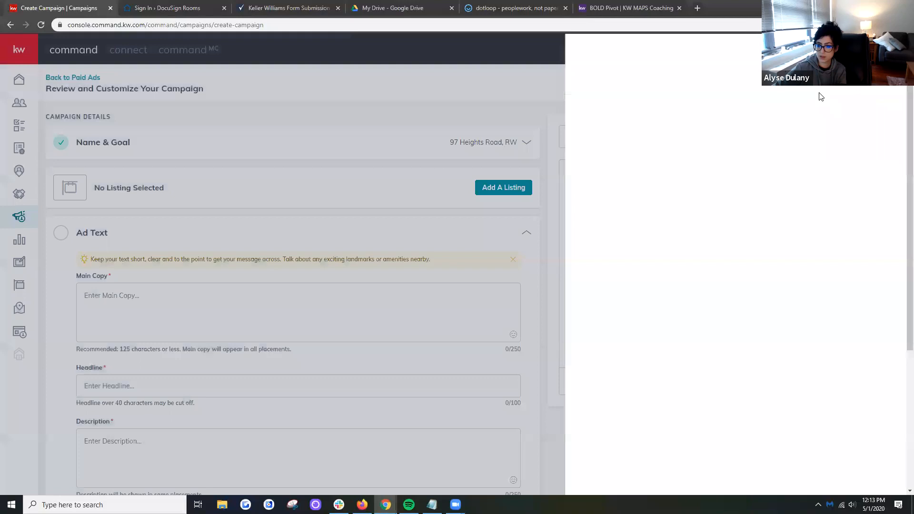
- Search All Listings by property address for the campaign property's street address and town
{"action": "left_click", "coordinate": [492, 187]}
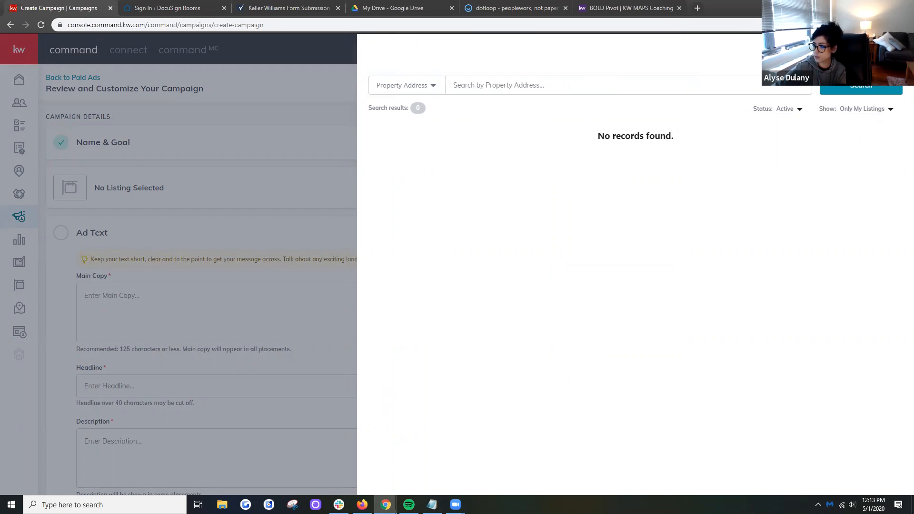
{"action": "left_click", "coordinate": [873, 110]}
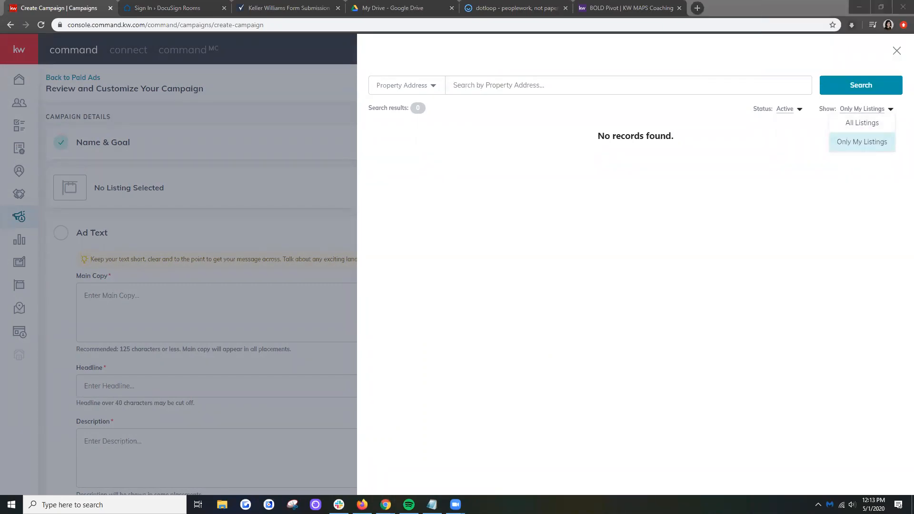
{"action": "left_click", "coordinate": [854, 127]}
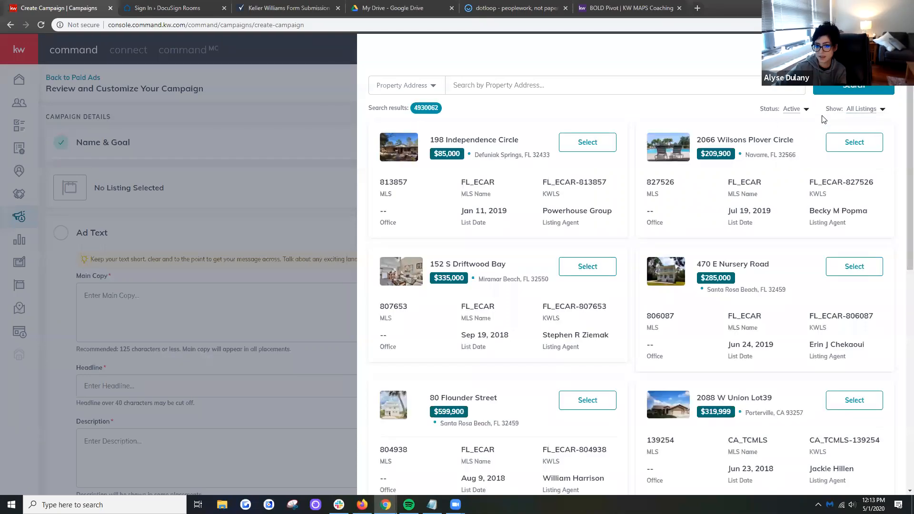
{"action": "left_click", "coordinate": [578, 85]}
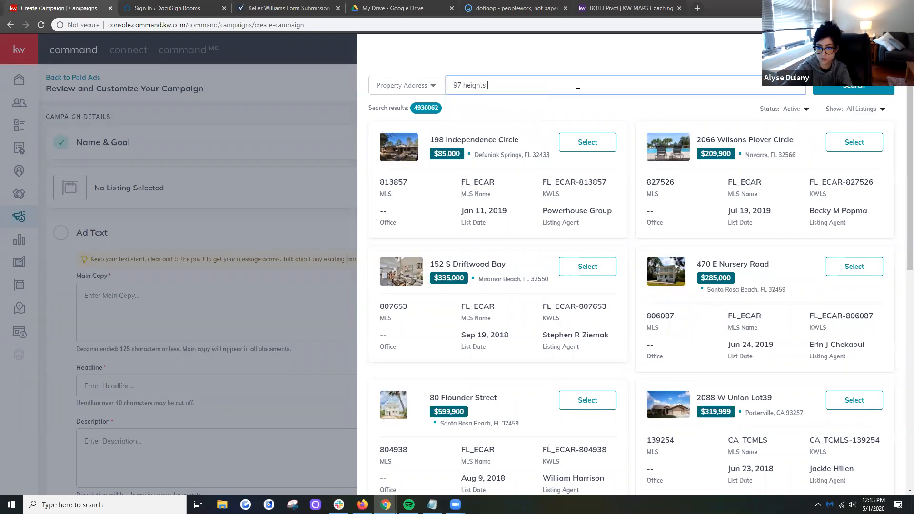
{"action": "key", "text": "Return"}
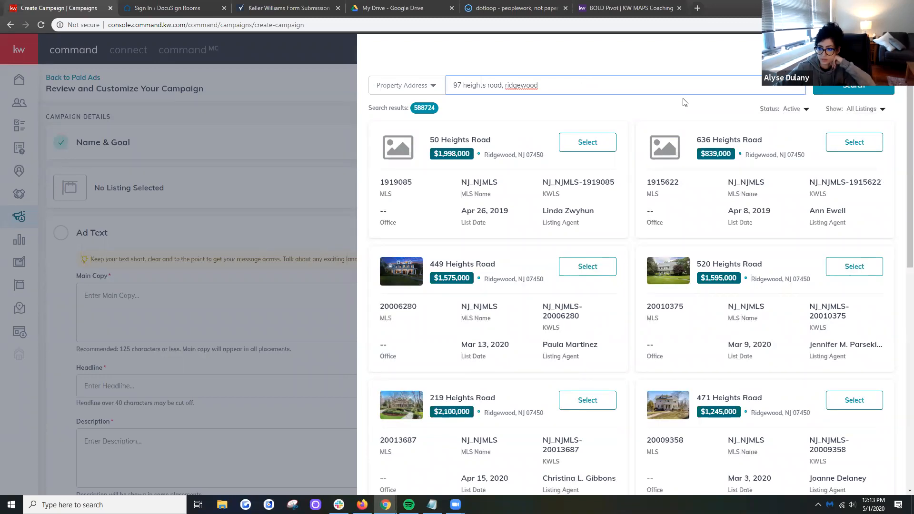
- Select the $1,595,000 Ridgewood listing from the search results as the campaign's listing
{"action": "scroll", "coordinate": [684, 102], "scroll_direction": "down", "scroll_amount": 4}
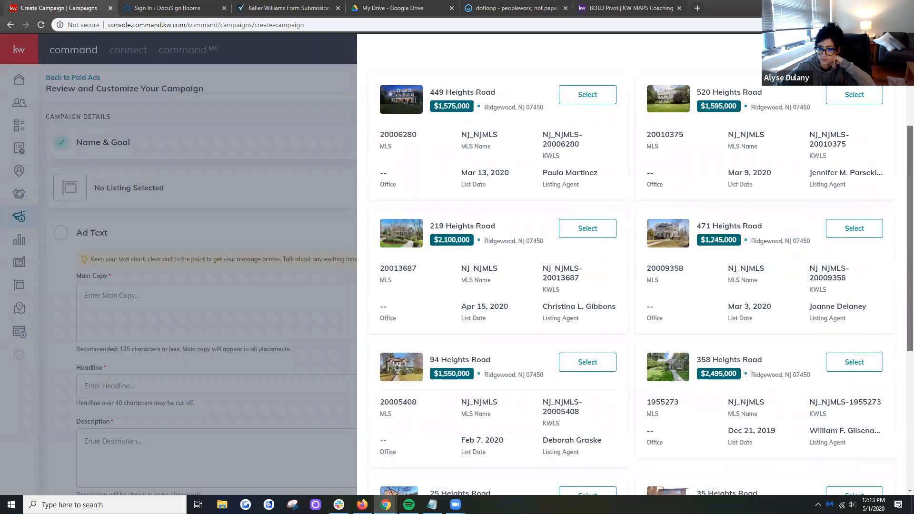
{"action": "scroll", "coordinate": [643, 281], "scroll_direction": "down", "scroll_amount": 4}
{"action": "scroll", "coordinate": [633, 280], "scroll_direction": "down", "scroll_amount": 2}
{"action": "scroll", "coordinate": [633, 281], "scroll_direction": "up", "scroll_amount": 8}
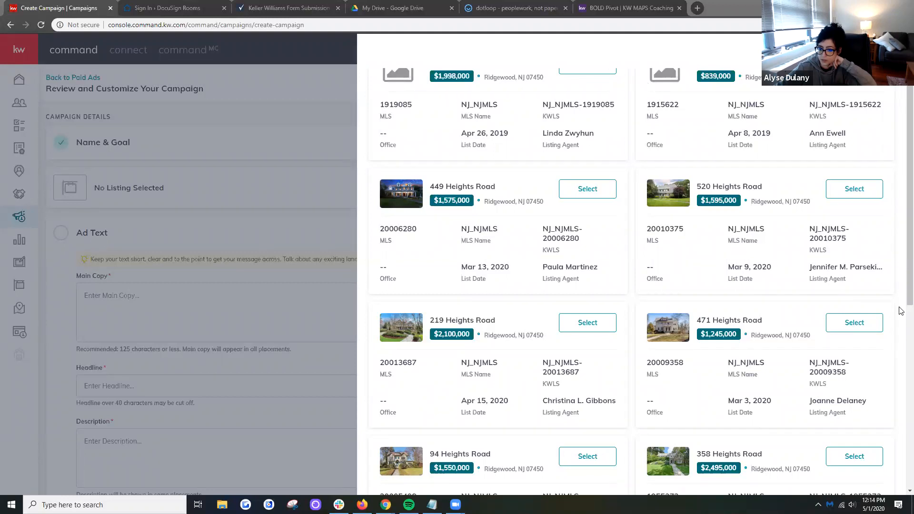
{"action": "left_click", "coordinate": [854, 189]}
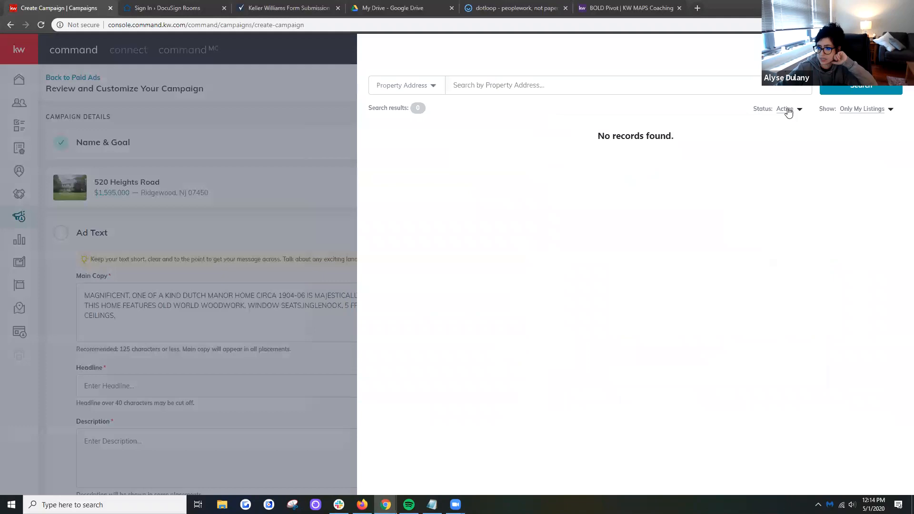
- Examine the status filter options in the listing search, keeping the campaign's chosen listing
{"action": "left_click", "coordinate": [790, 109]}
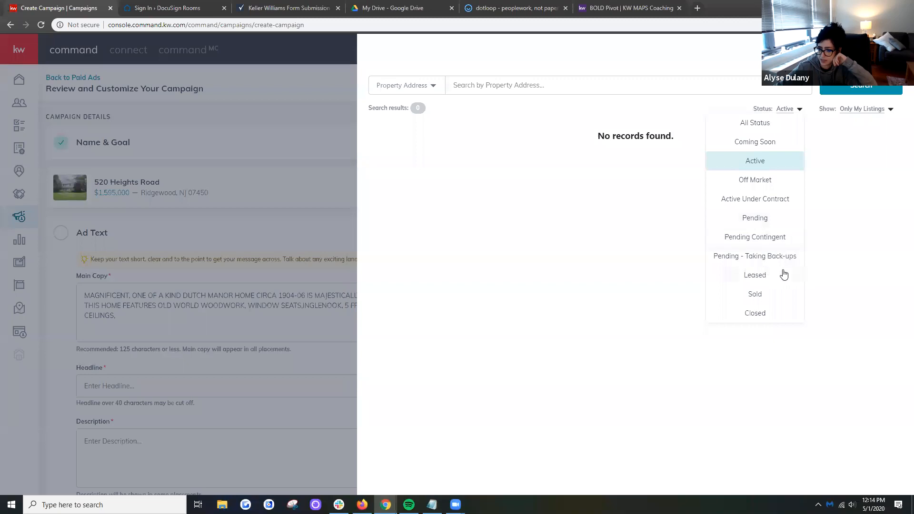
{"action": "left_click", "coordinate": [875, 176]}
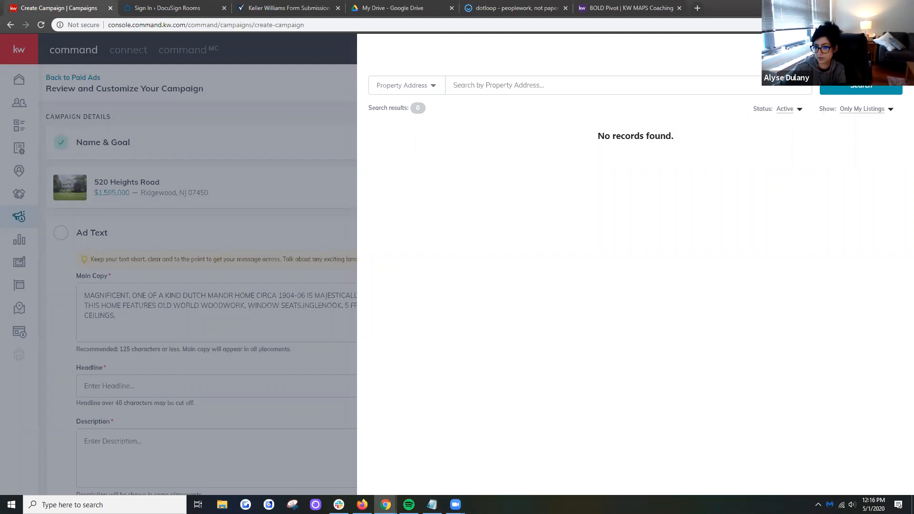
{"action": "left_click", "coordinate": [847, 111]}
{"action": "left_click", "coordinate": [846, 111]}
{"action": "left_click", "coordinate": [896, 50]}
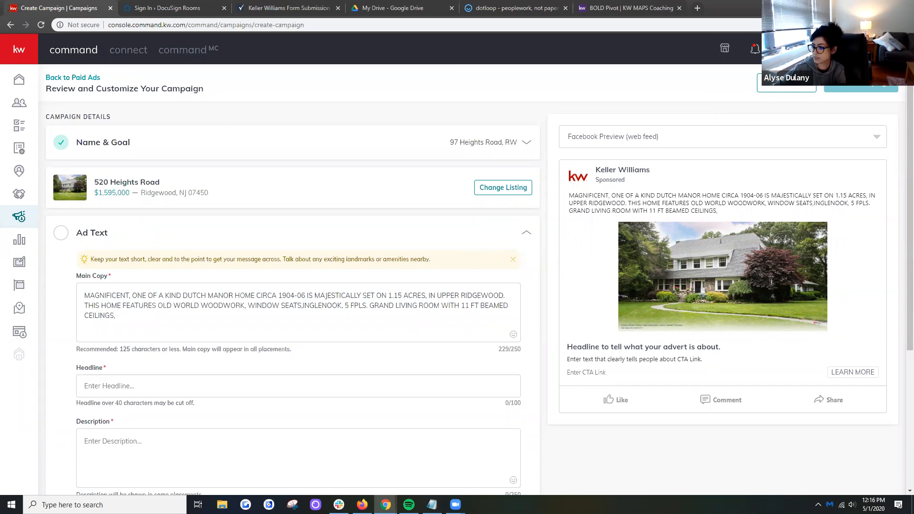
{"action": "scroll", "coordinate": [901, 221], "scroll_direction": "down", "scroll_amount": 1}
{"action": "scroll", "coordinate": [901, 156], "scroll_direction": "up", "scroll_amount": 1}
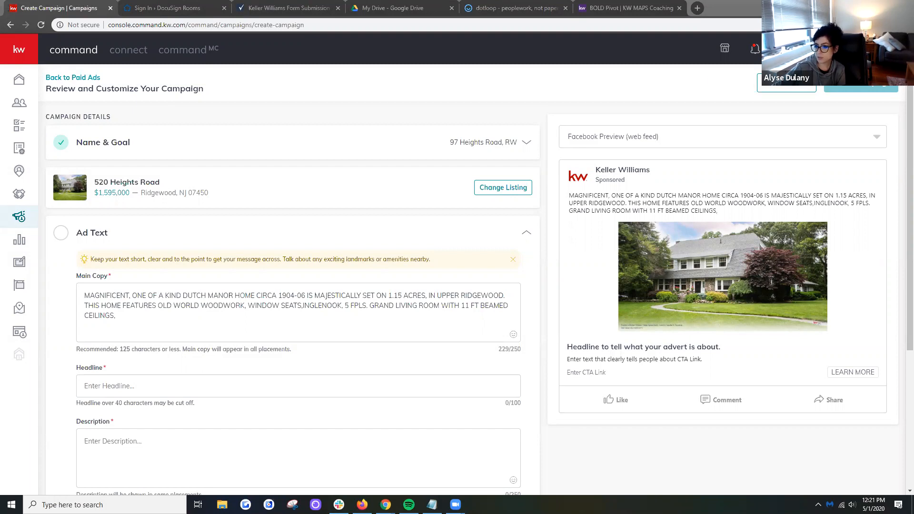
- Check the accounts connected to Facebook (Ads Manager) in the settings, opened in a separate tab, and return to the campaign
{"action": "left_click", "coordinate": [825, 49]}
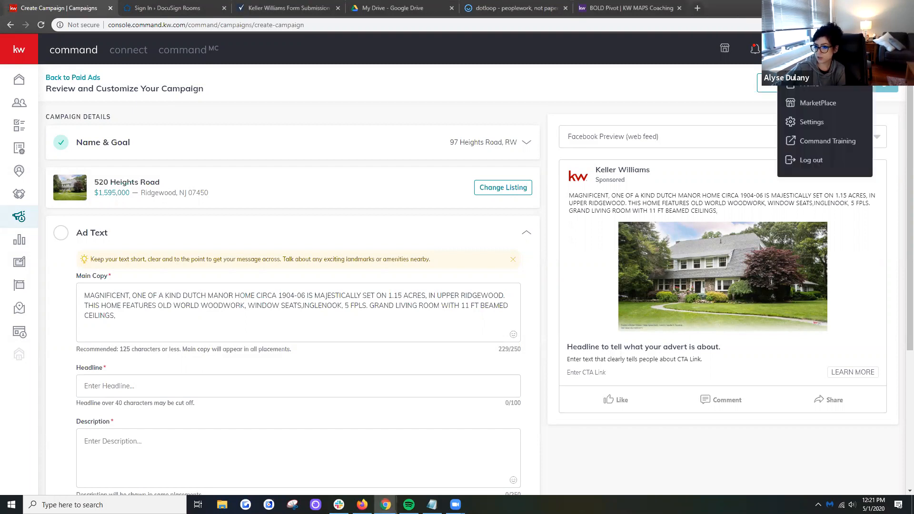
{"action": "right_click", "coordinate": [842, 129]}
{"action": "left_click", "coordinate": [833, 134]}
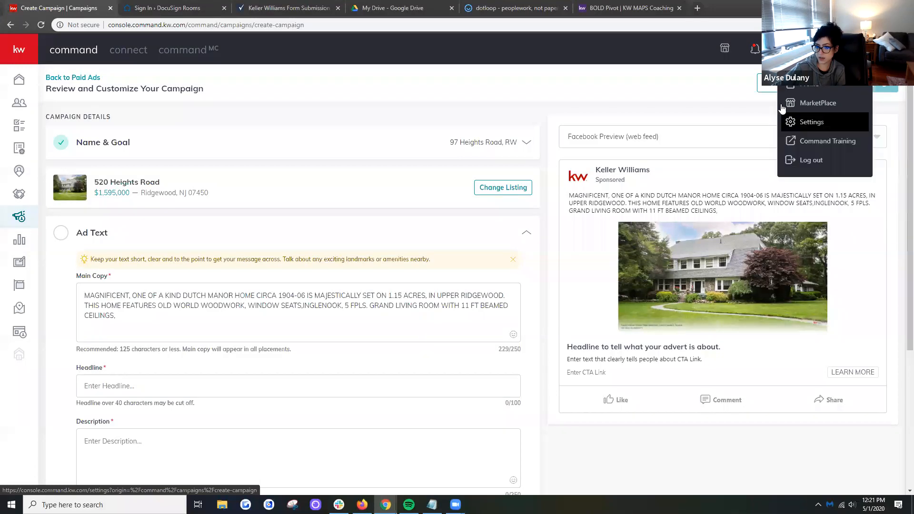
{"action": "left_click", "coordinate": [198, 6]}
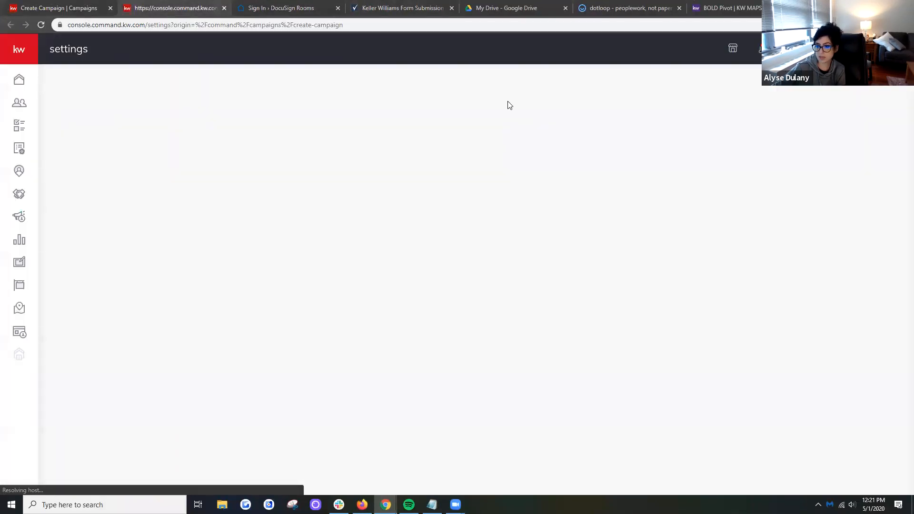
{"action": "scroll", "coordinate": [898, 152], "scroll_direction": "down", "scroll_amount": 3}
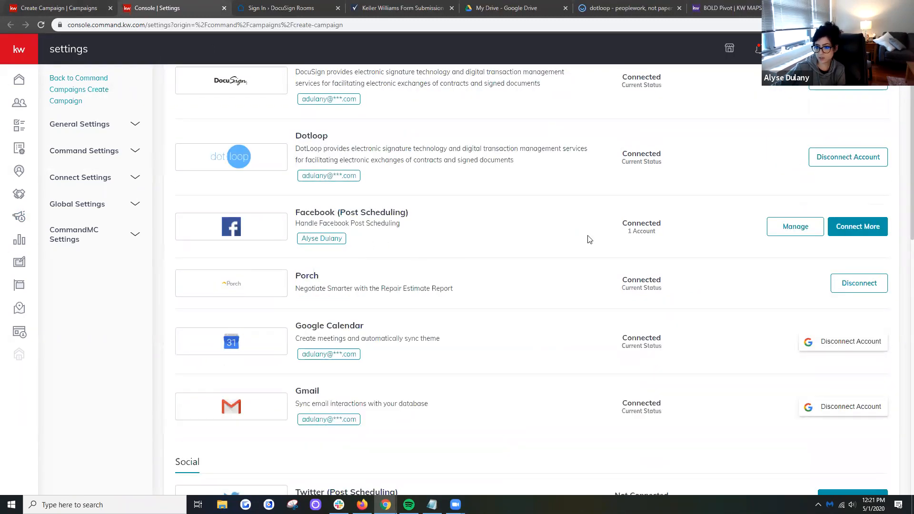
{"action": "scroll", "coordinate": [901, 237], "scroll_direction": "down", "scroll_amount": 10}
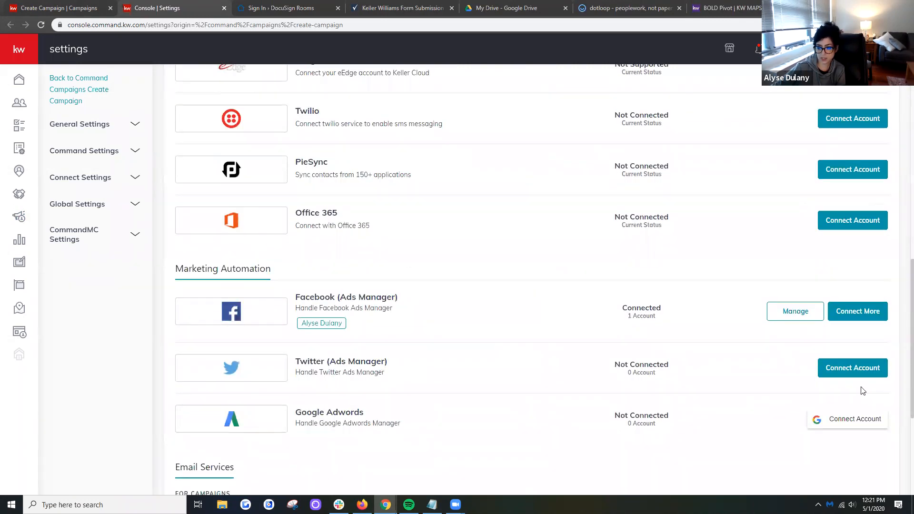
{"action": "left_click", "coordinate": [809, 308]}
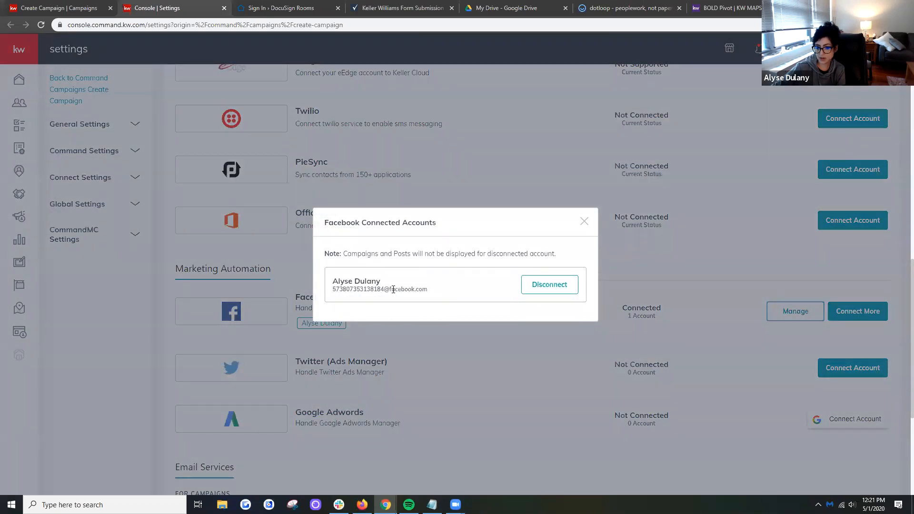
{"action": "left_click", "coordinate": [585, 222]}
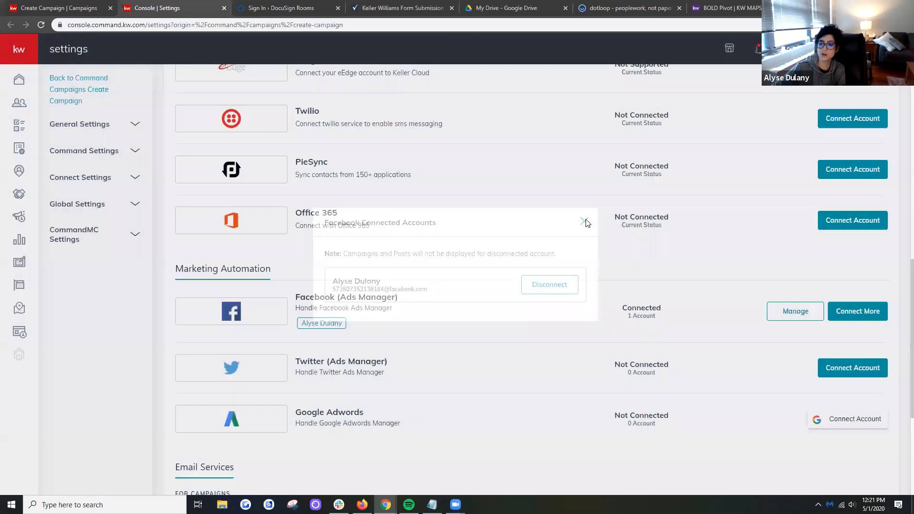
{"action": "left_click", "coordinate": [59, 7]}
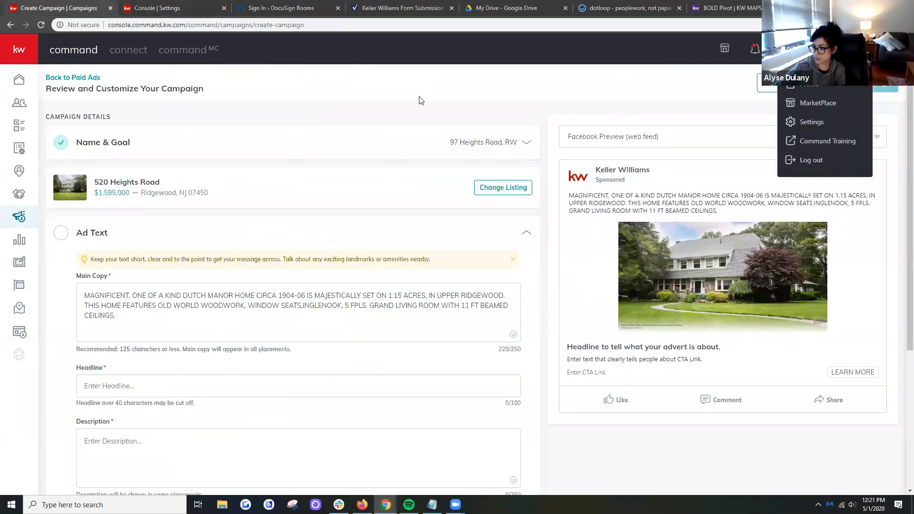
{"action": "left_click", "coordinate": [549, 96]}
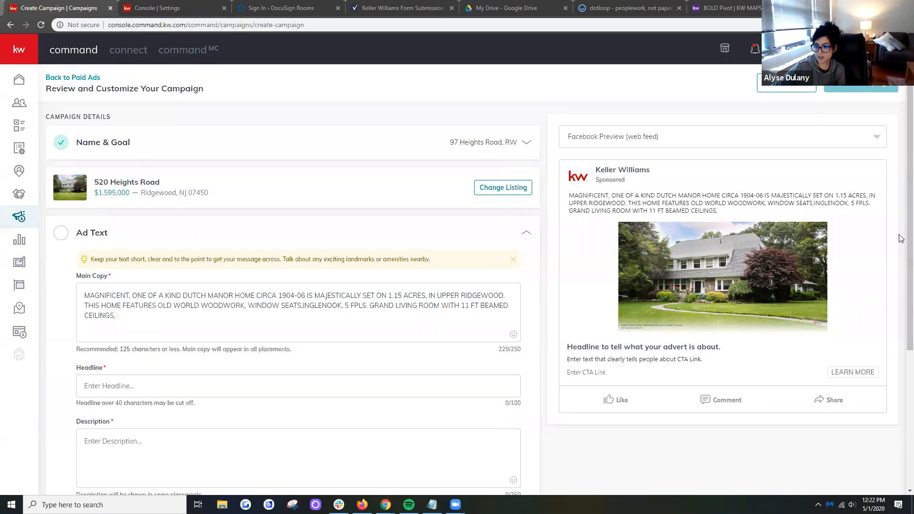
- Review the main copy filled in from the listing in the ad text section
{"action": "scroll", "coordinate": [895, 262], "scroll_direction": "down", "scroll_amount": 2}
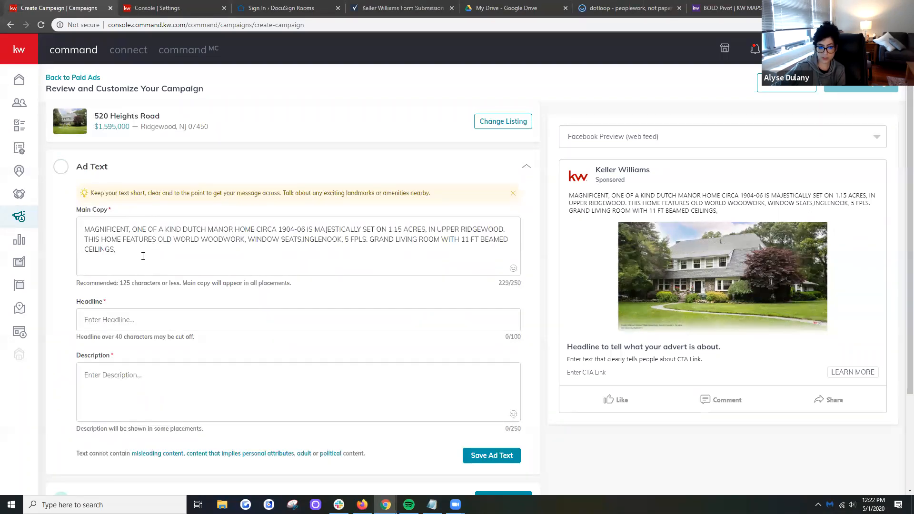
{"action": "left_click", "coordinate": [172, 264]}
{"action": "key", "text": "ctrl+a"}
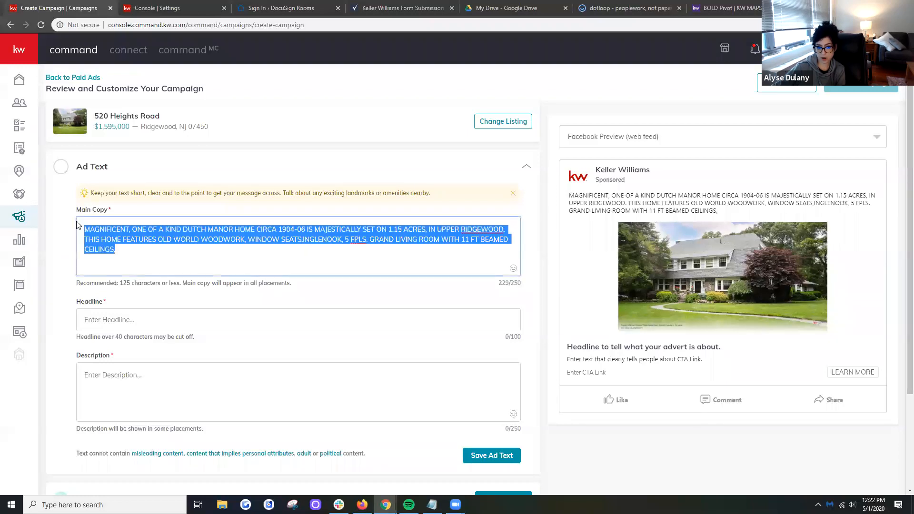
{"action": "left_click", "coordinate": [169, 253]}
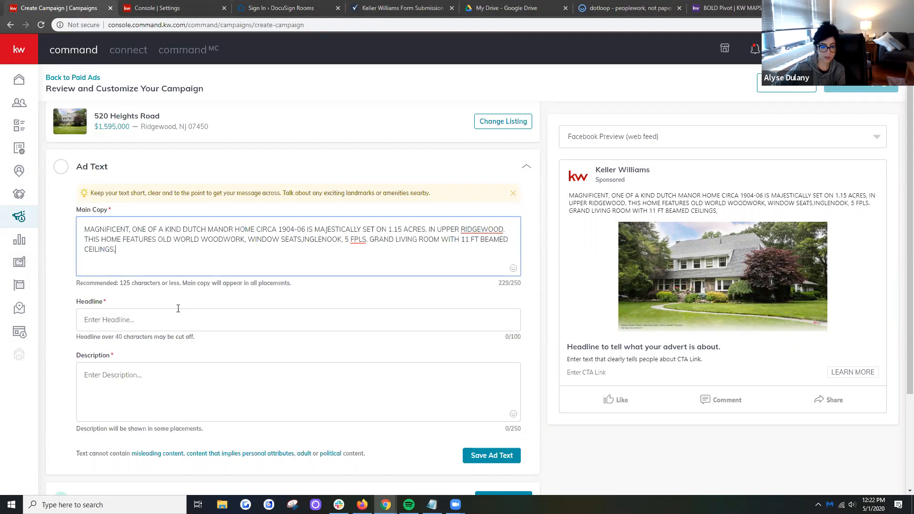
- Enter "READY TO FALL IN LOVE?" as the ad's headline
{"action": "left_click", "coordinate": [135, 323]}
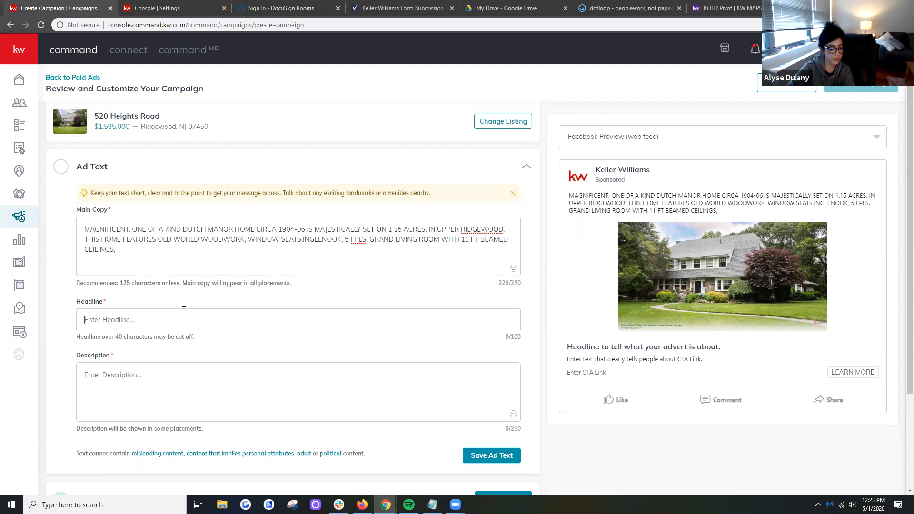
{"action": "type", "text": "R"}
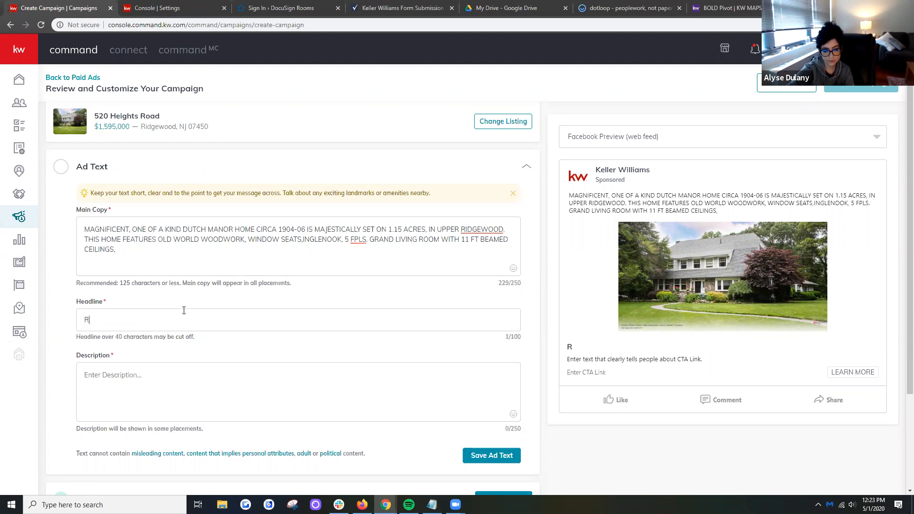
{"action": "key", "text": "BackSpace"}
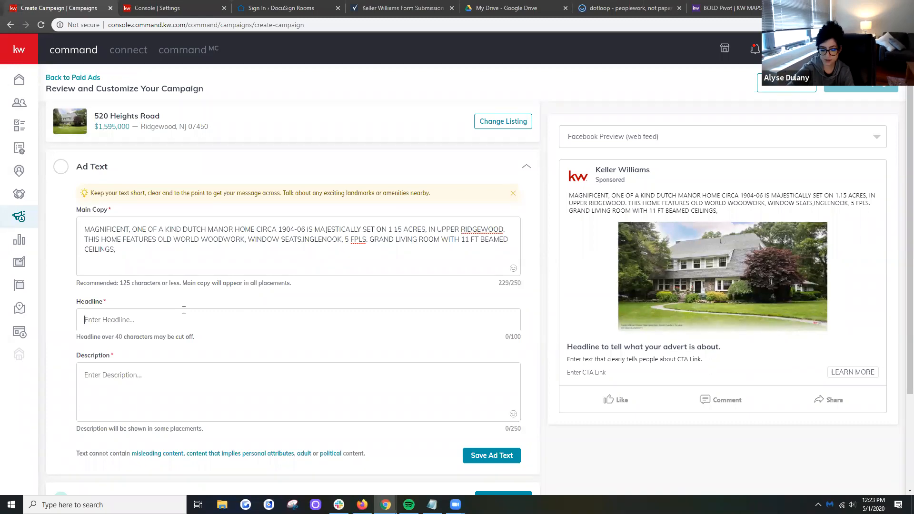
{"action": "type", "text": "READY TO F"}
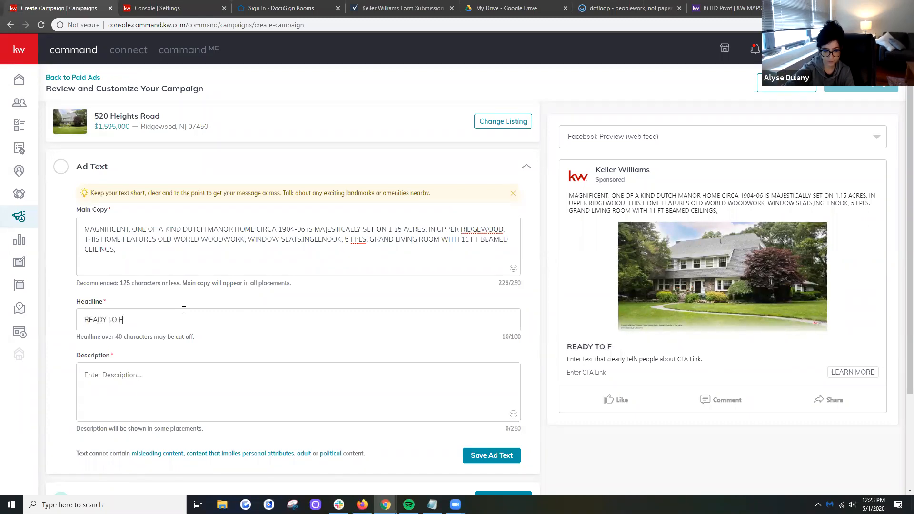
{"action": "type", "text": "ALL IN LOVE? "}
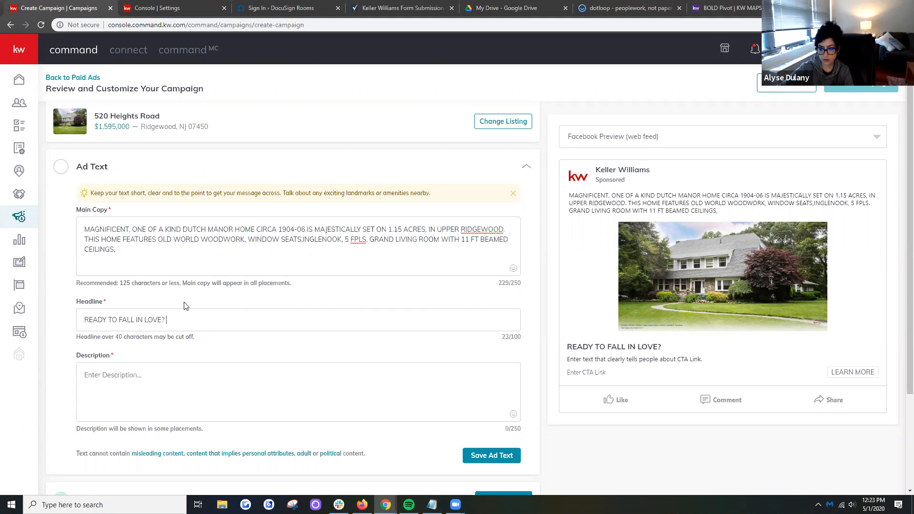
{"action": "type", "text": "This "}
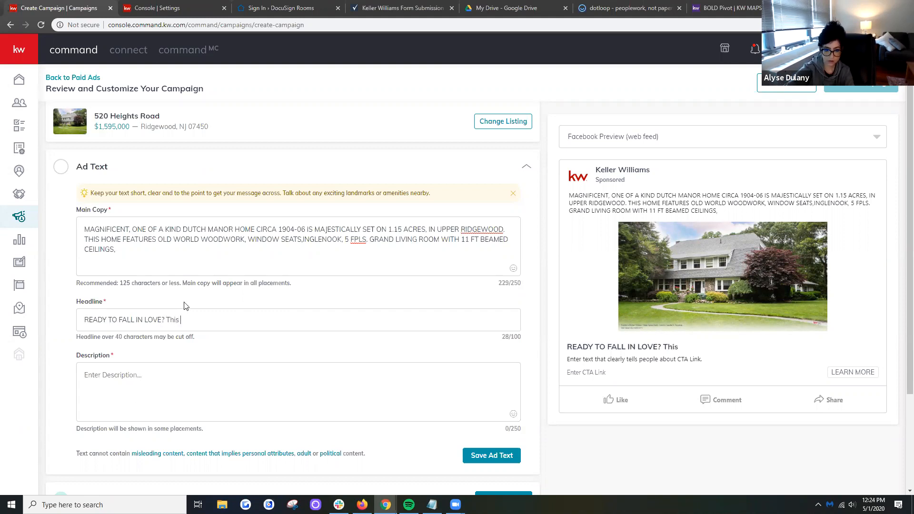
{"action": "type", "text": "House"}
{"action": "key", "text": "BackSpace"}
{"action": "key", "text": "BackSpace"}
{"action": "key", "text": "BackSpace"}
{"action": "key", "text": "BackSpace"}
{"action": "key", "text": "BackSpace"}
{"action": "key", "text": "BackSpace"}
{"action": "key", "text": "BackSpace"}
{"action": "key", "text": "BackSpace"}
{"action": "key", "text": "BackSpace"}
{"action": "key", "text": "BackSpace"}
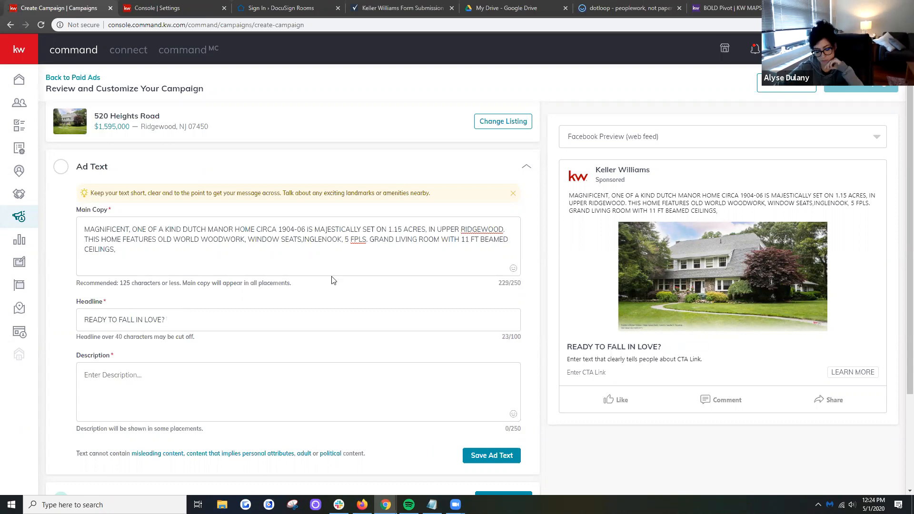
- Replace the entire main copy of the ad with "New to Market!"
{"action": "left_click", "coordinate": [443, 247]}
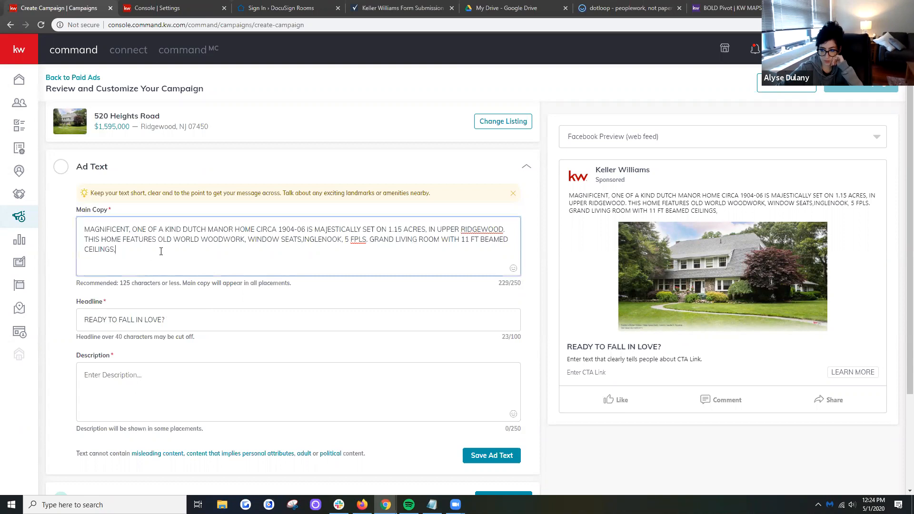
{"action": "left_click_drag", "start_coordinate": [141, 255], "coordinate": [75, 231]}
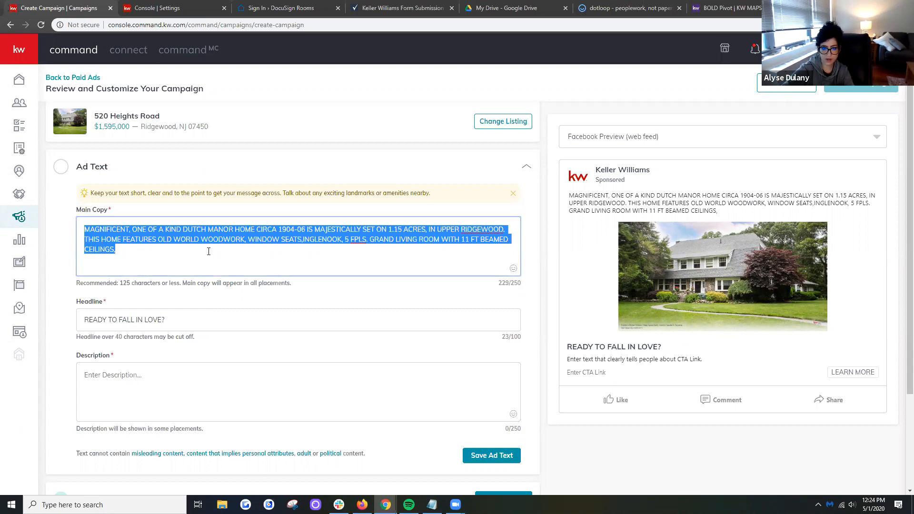
{"action": "key", "text": "BackSpace"}
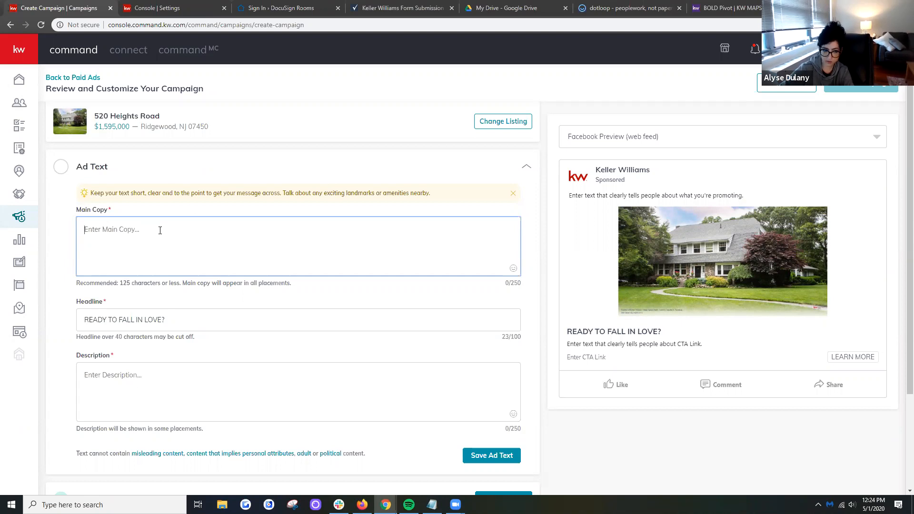
{"action": "type", "text": "$"}
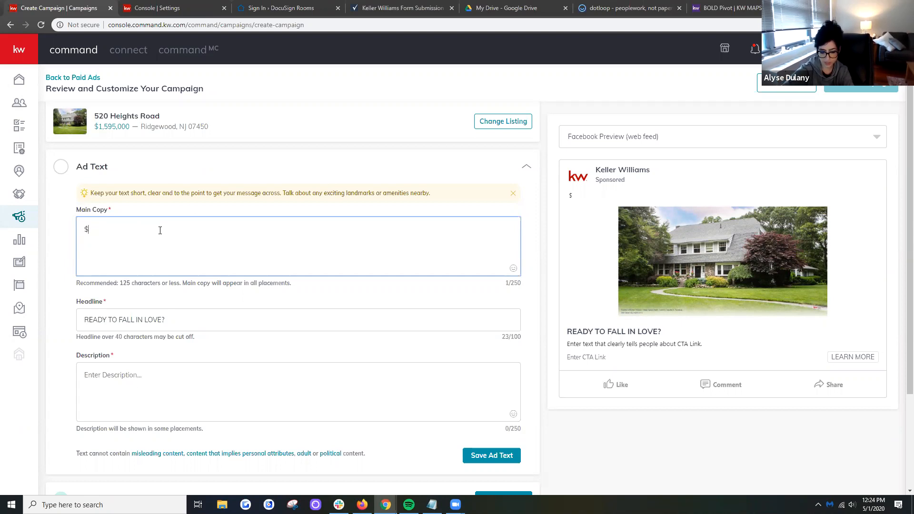
{"action": "key", "text": "BackSpace"}
{"action": "type", "text": "Ne"}
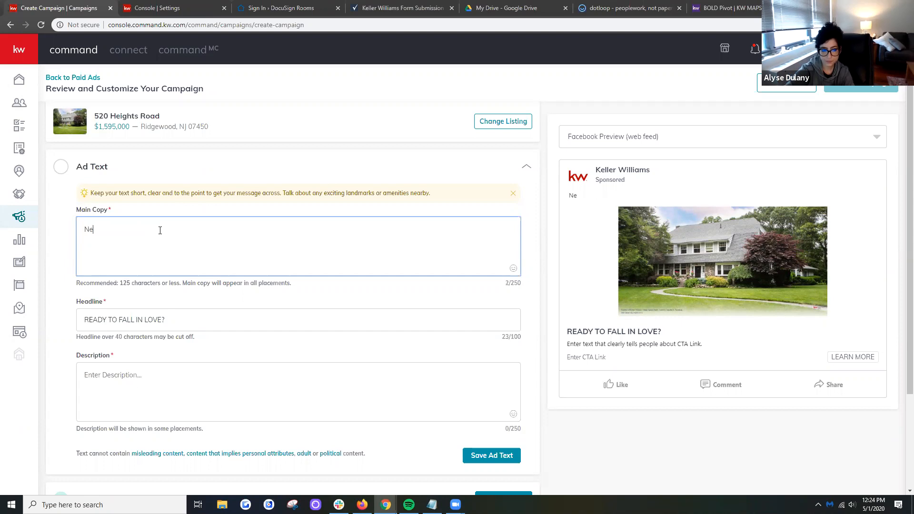
{"action": "type", "text": "w to Market!"}
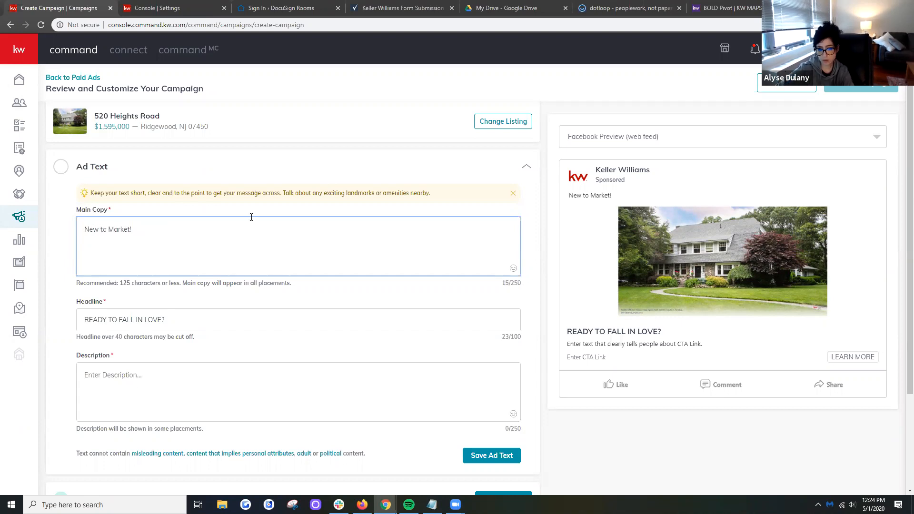
- Insert the red siren emoji after "New to Market!" in the main copy, searching the emojis for siren, alarm and light
{"action": "left_click", "coordinate": [513, 269]}
{"action": "left_click", "coordinate": [292, 230]}
{"action": "left_click", "coordinate": [515, 270]}
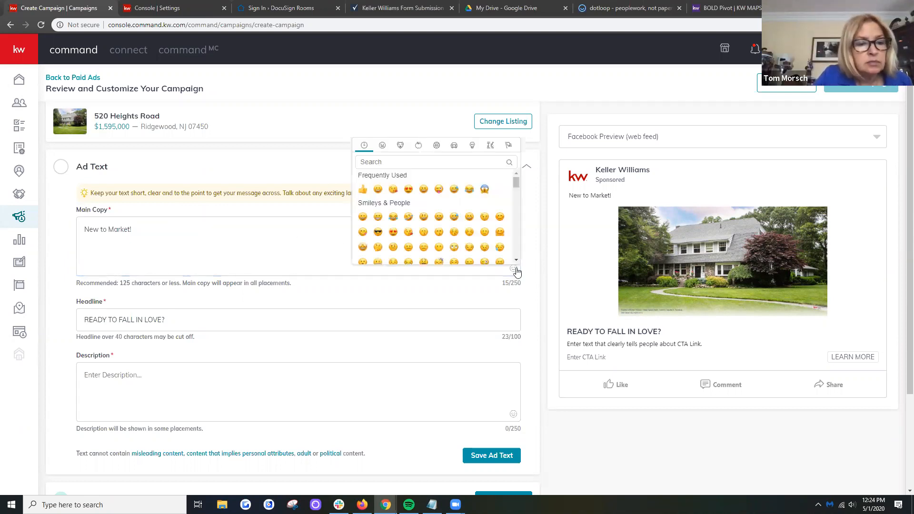
{"action": "left_click", "coordinate": [425, 157]}
{"action": "type", "text": "siren"}
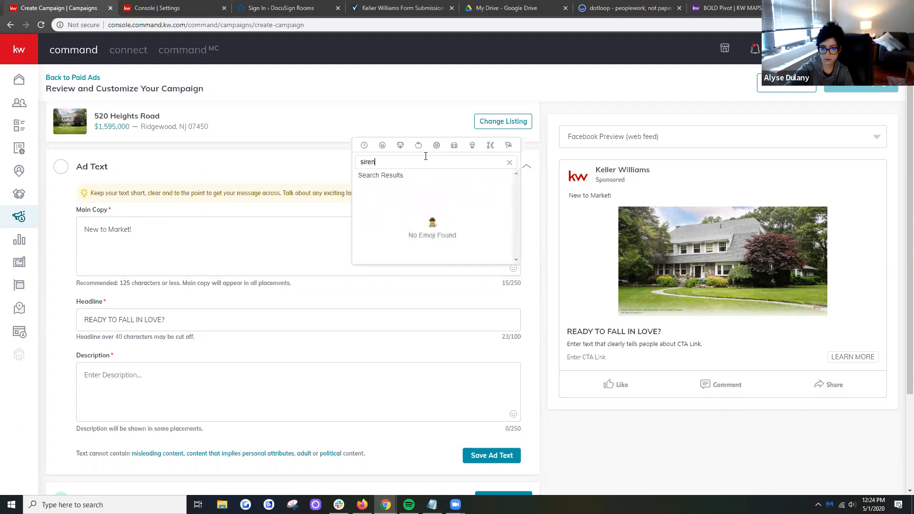
{"action": "key", "text": "BackSpace"}
{"action": "key", "text": "BackSpace"}
{"action": "key", "text": "BackSpace"}
{"action": "key", "text": "BackSpace"}
{"action": "key", "text": "BackSpace"}
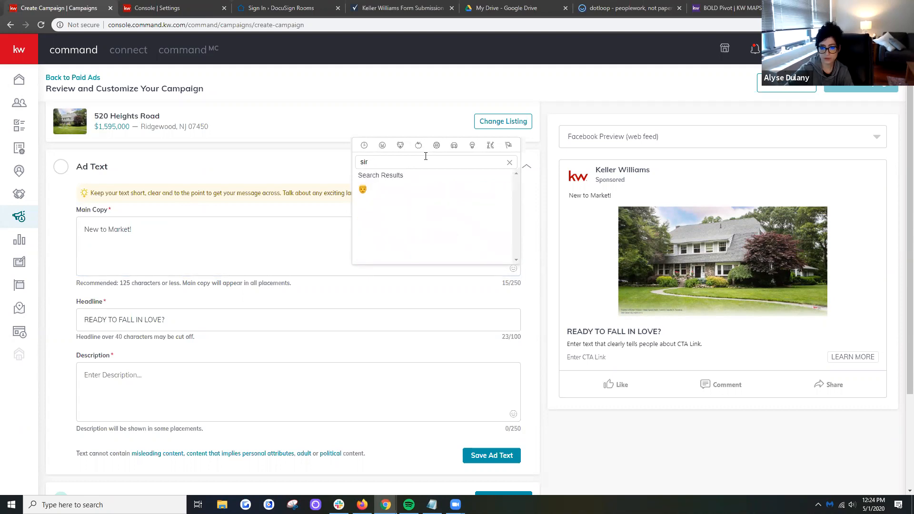
{"action": "type", "text": "alarm"}
{"action": "key", "text": "BackSpace"}
{"action": "key", "text": "BackSpace"}
{"action": "key", "text": "BackSpace"}
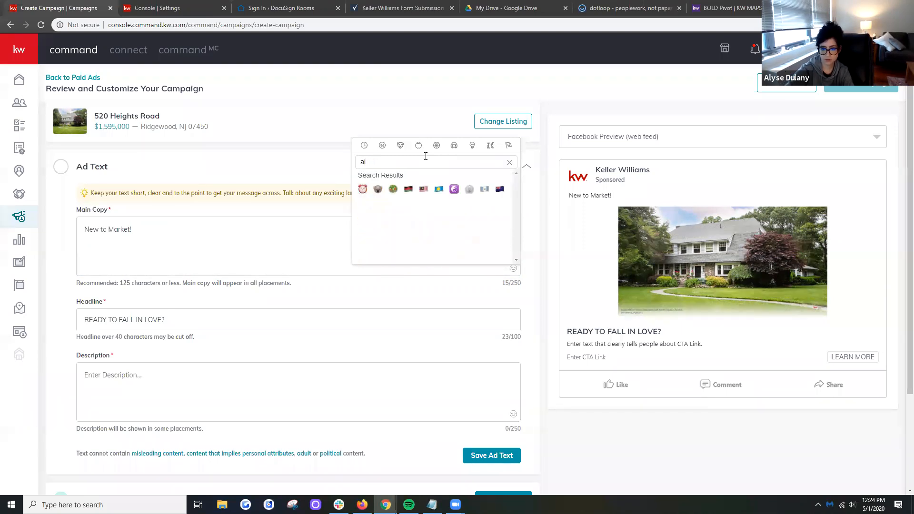
{"action": "key", "text": "BackSpace"}
{"action": "key", "text": "BackSpace"}
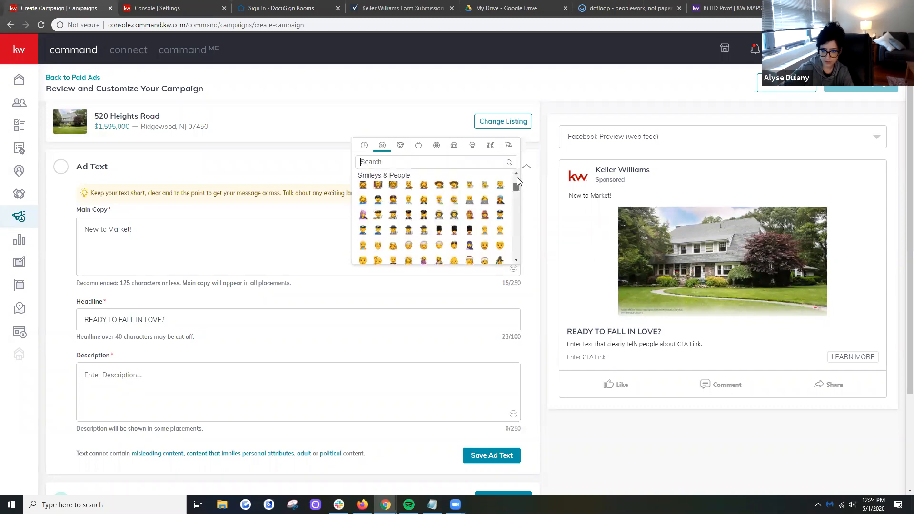
{"action": "type", "text": "light"}
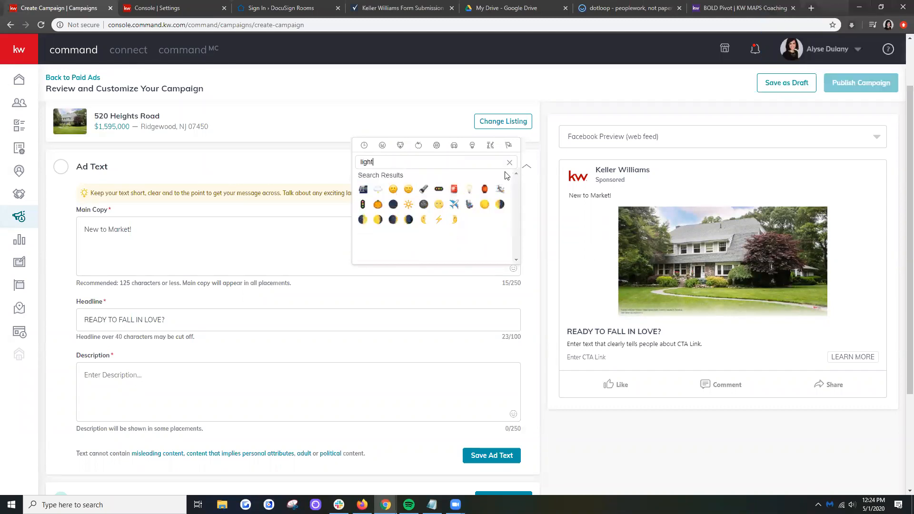
{"action": "left_click", "coordinate": [455, 189]}
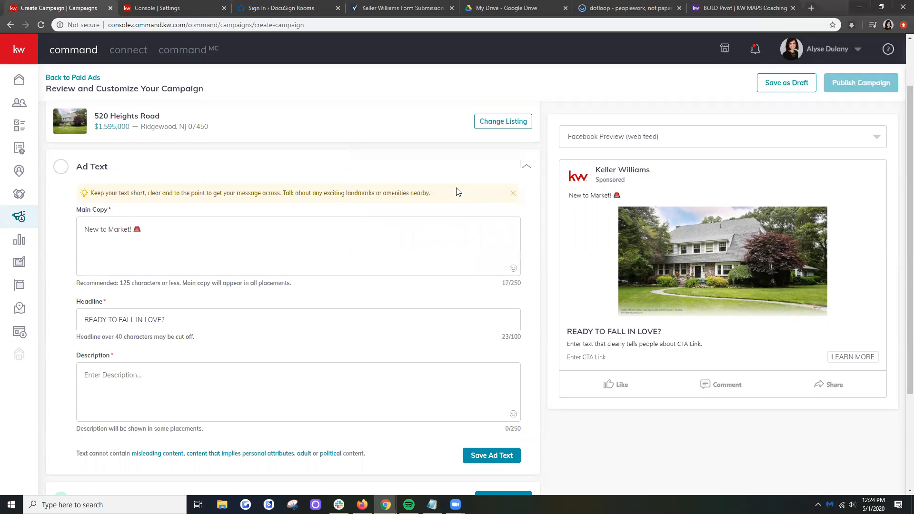
- Continue the main copy after the emoji with "4 Bedroom 3 Bath adorable", correcting the spelling of "adorable"
{"action": "left_click", "coordinate": [185, 233]}
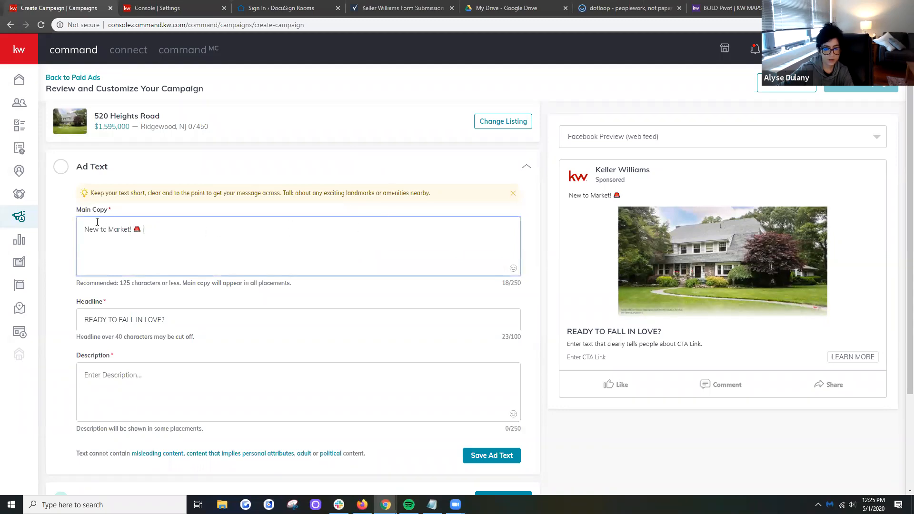
{"action": "type", "text": "4 Bedroom 3 Bath "}
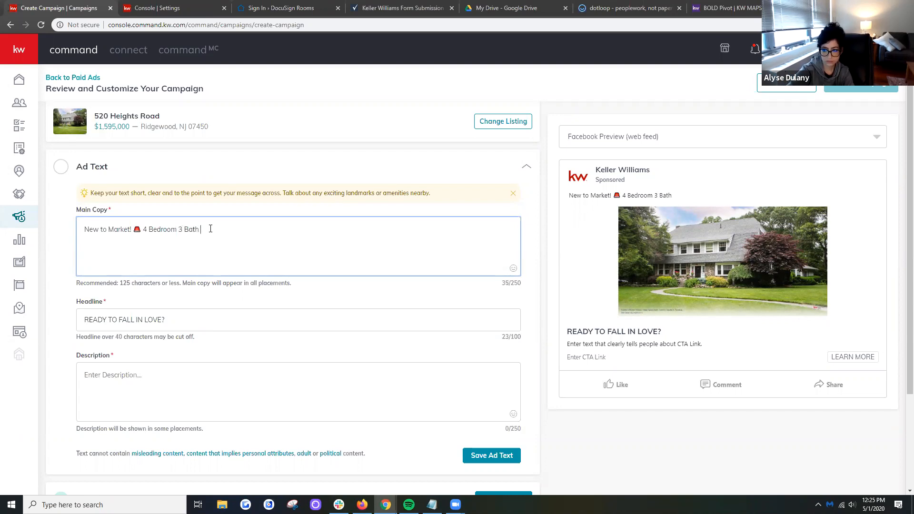
{"action": "type", "text": "a"}
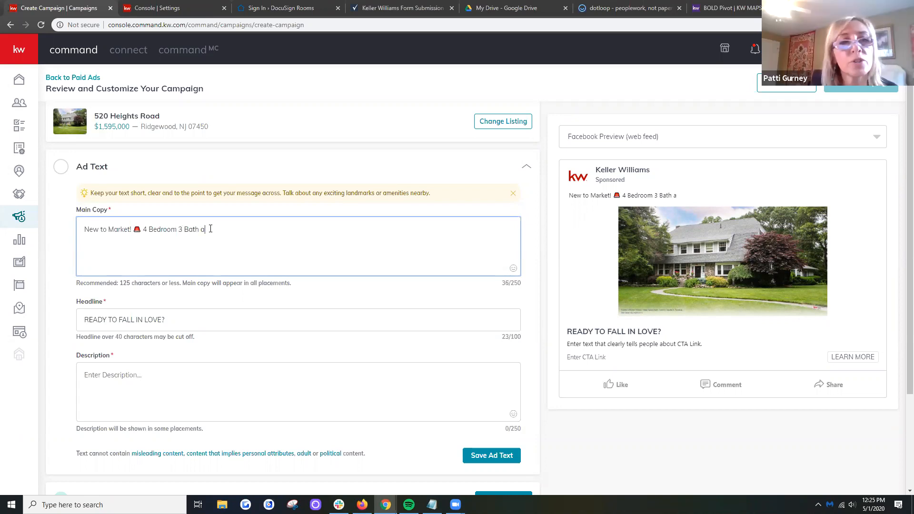
{"action": "type", "text": "dorble"}
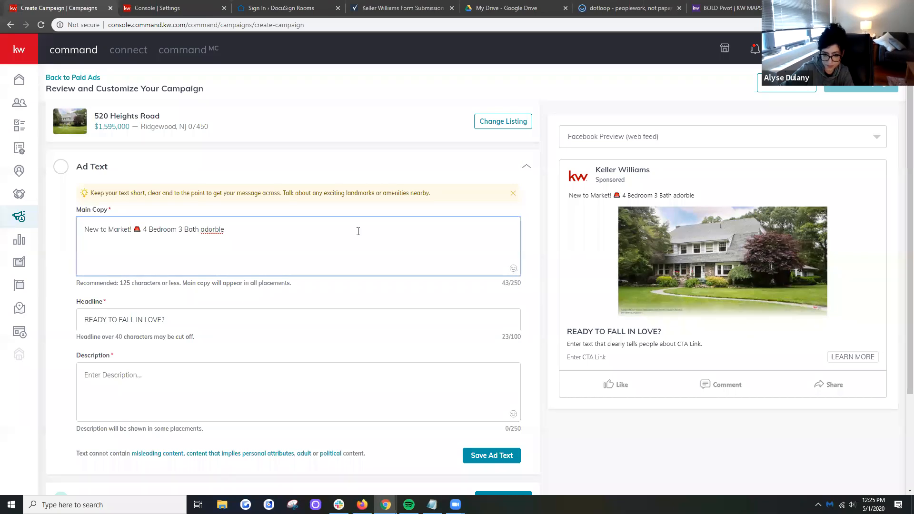
{"action": "right_click", "coordinate": [217, 228]}
{"action": "left_click", "coordinate": [227, 233]}
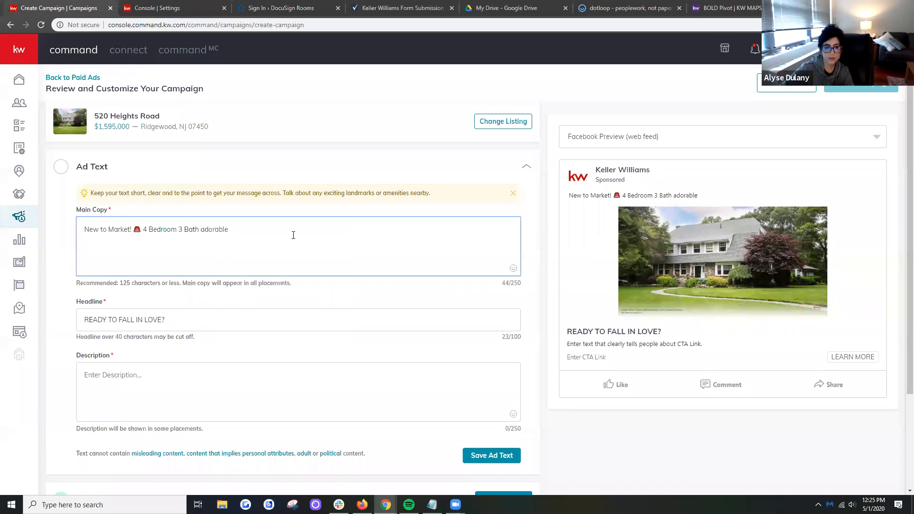
- Complete the main copy's property sentence with "house in heart of Upper Ridgewood."
{"action": "type", "text": "house "}
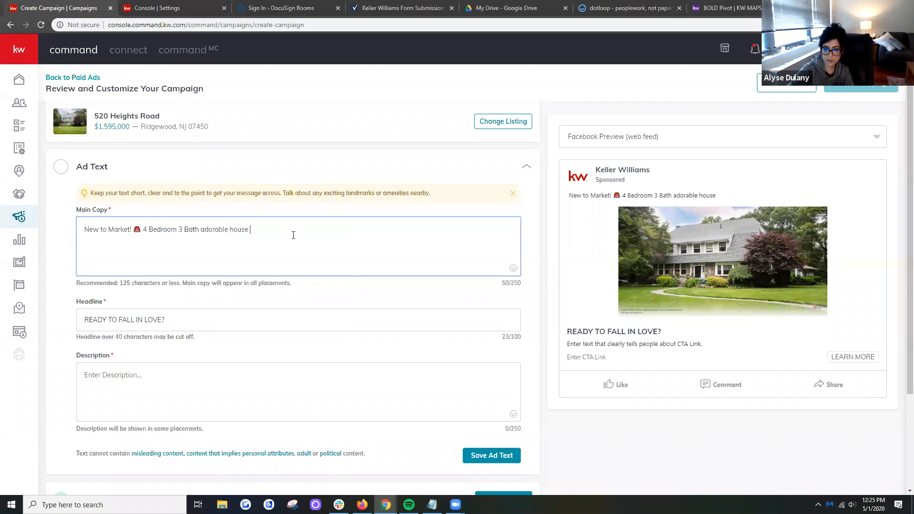
{"action": "type", "text": "in heart of "}
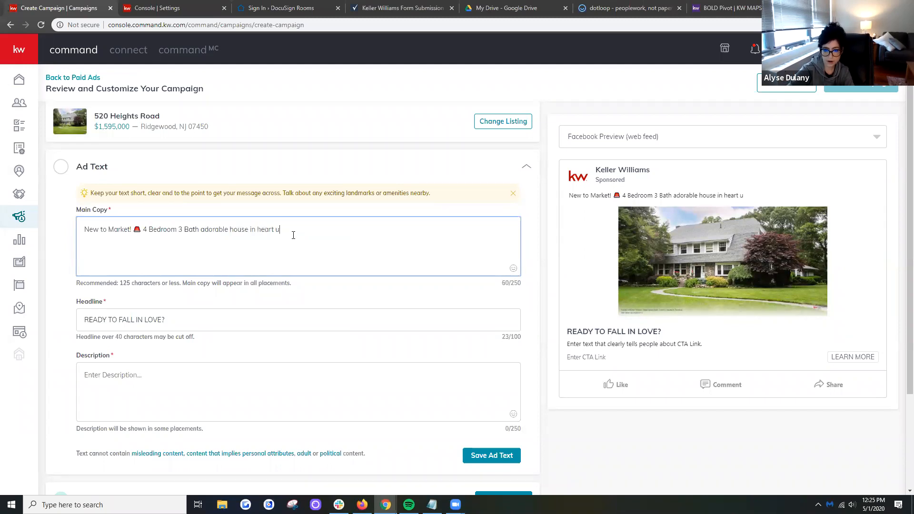
{"action": "type", "text": "Upper Sad"}
{"action": "key", "text": "BackSpace"}
{"action": "key", "text": "BackSpace"}
{"action": "key", "text": "BackSpace"}
{"action": "key", "text": "BackSpace"}
{"action": "type", "text": "Ridgewood."}
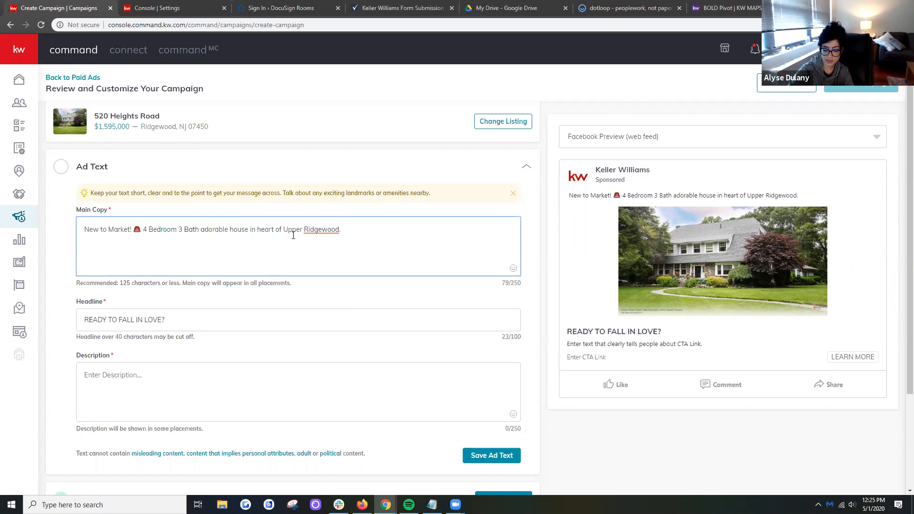
- End the main copy with "Call/text:" followed by the contact phone number
{"action": "type", "text": "Text"}
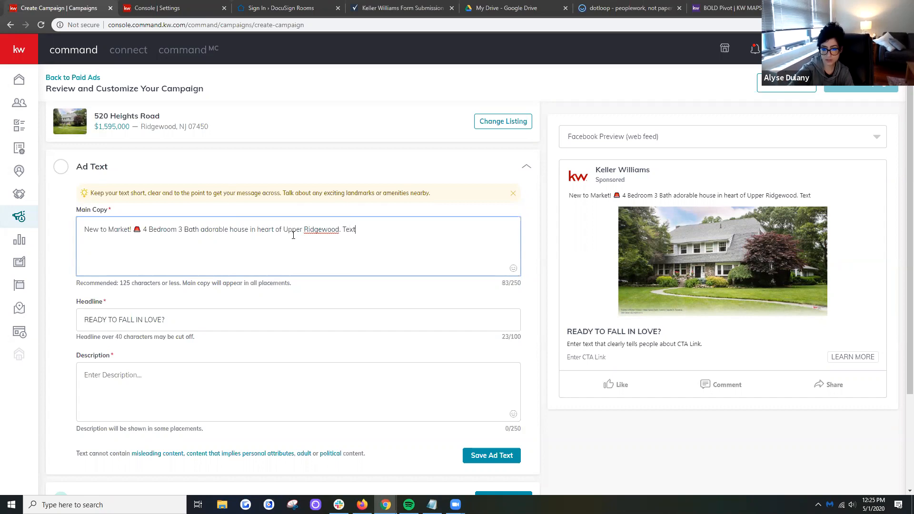
{"action": "type", "text": "/Call"}
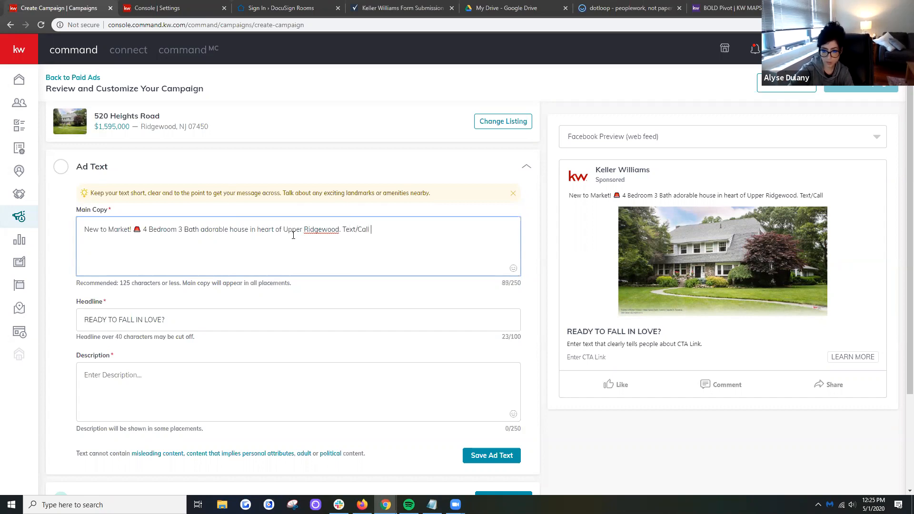
{"action": "key", "text": "BackSpace"}
{"action": "key", "text": "BackSpace"}
{"action": "key", "text": "BackSpace"}
{"action": "key", "text": "BackSpace"}
{"action": "key", "text": "BackSpace"}
{"action": "key", "text": "BackSpace"}
{"action": "key", "text": "BackSpace"}
{"action": "key", "text": "BackSpace"}
{"action": "type", "text": "Cal"}
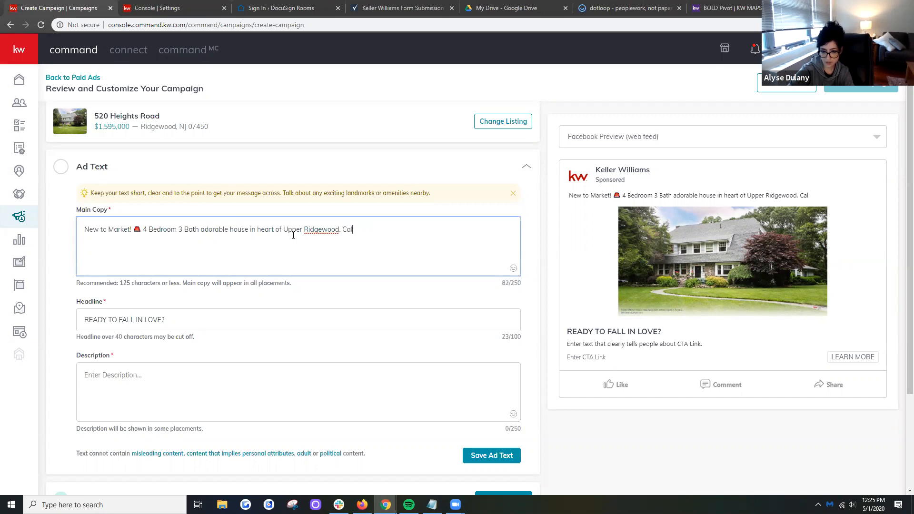
{"action": "type", "text": "l/text"}
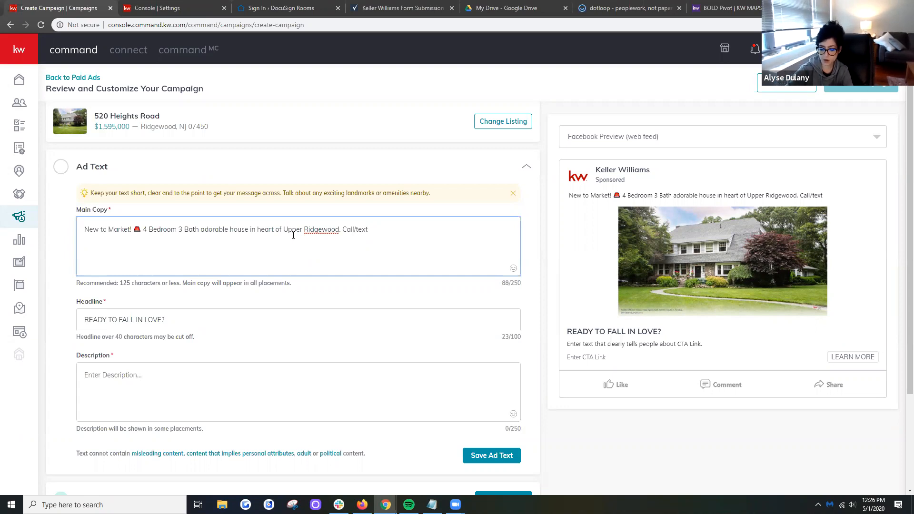
{"action": "key", "text": "BackSpace"}
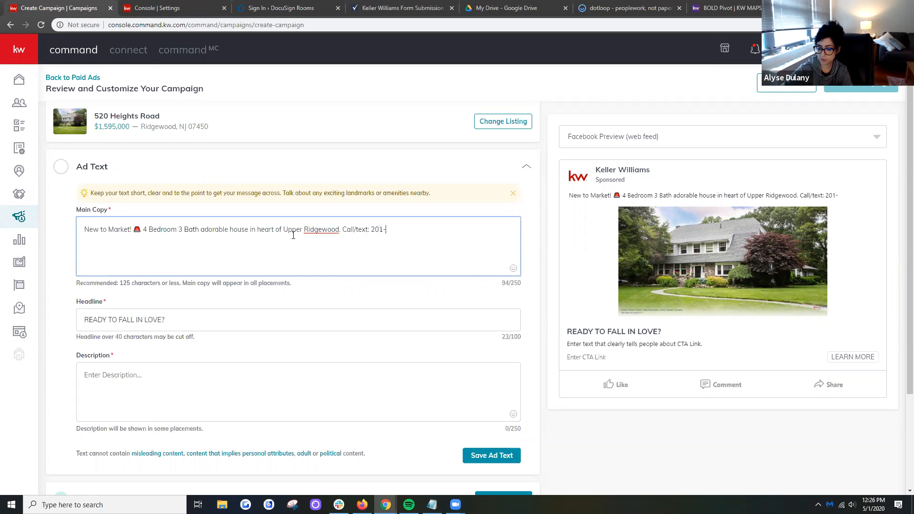
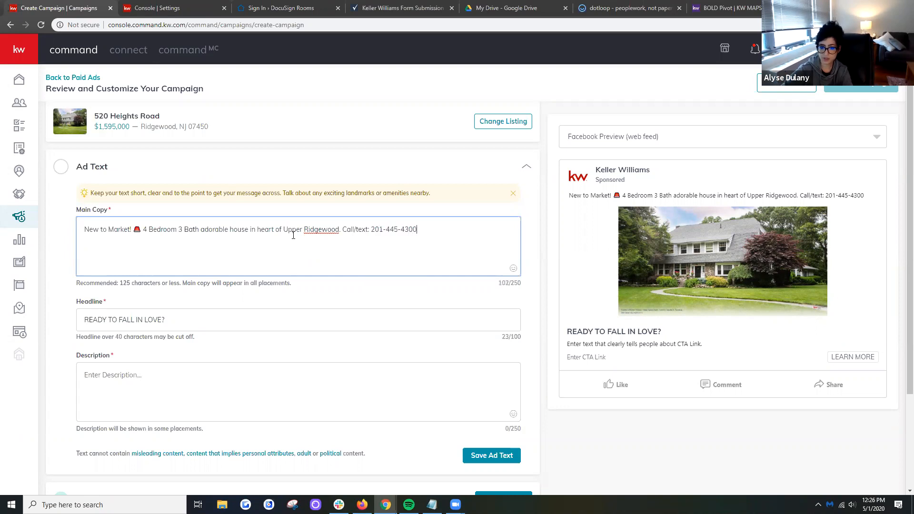
{"action": "left_click", "coordinate": [386, 230]}
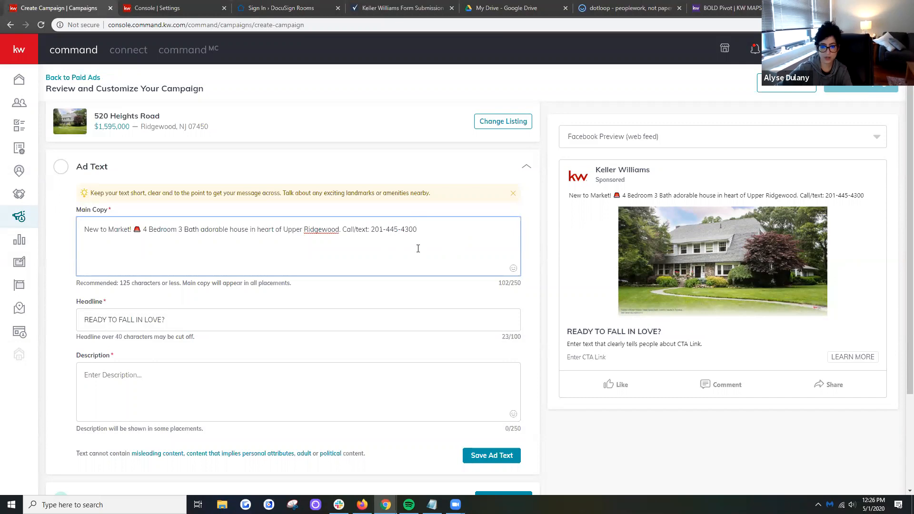
- Extend the main copy after the phone number with "to schedule your private."
{"action": "type", "text": "to  schedu"}
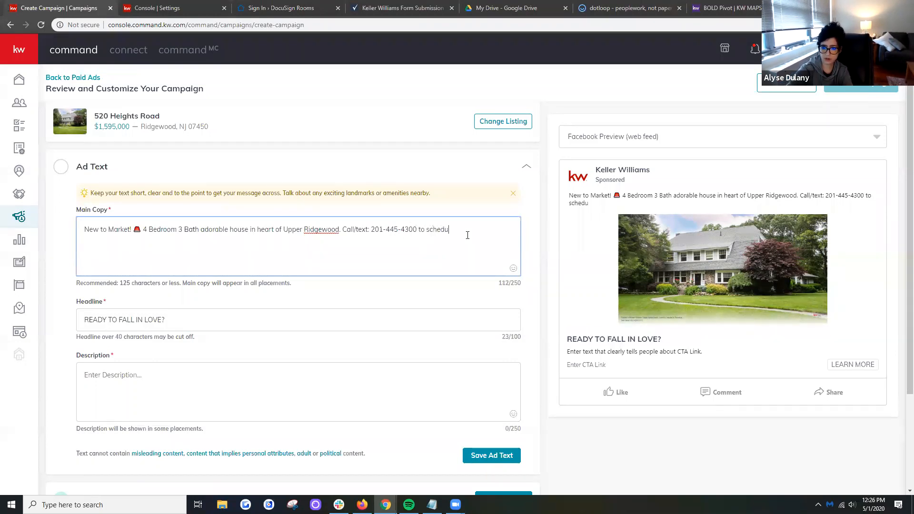
{"action": "type", "text": "le your"}
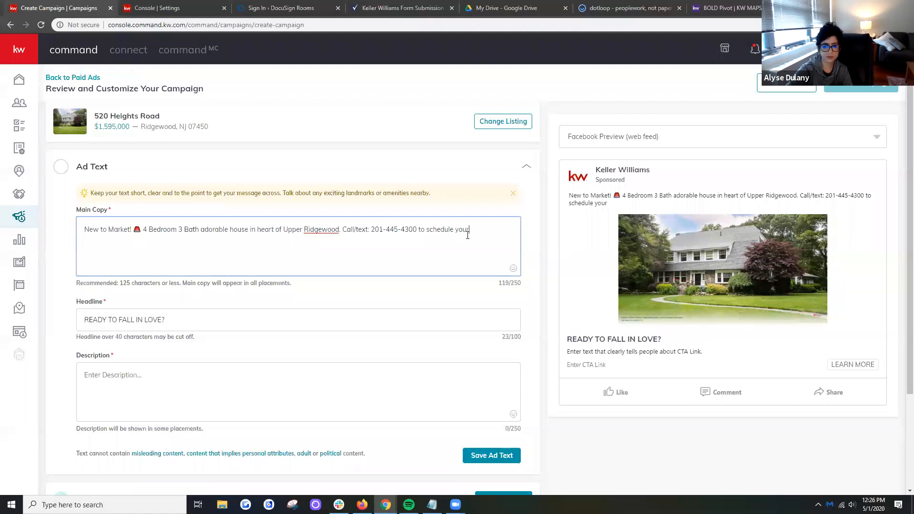
{"action": "type", "text": " private"}
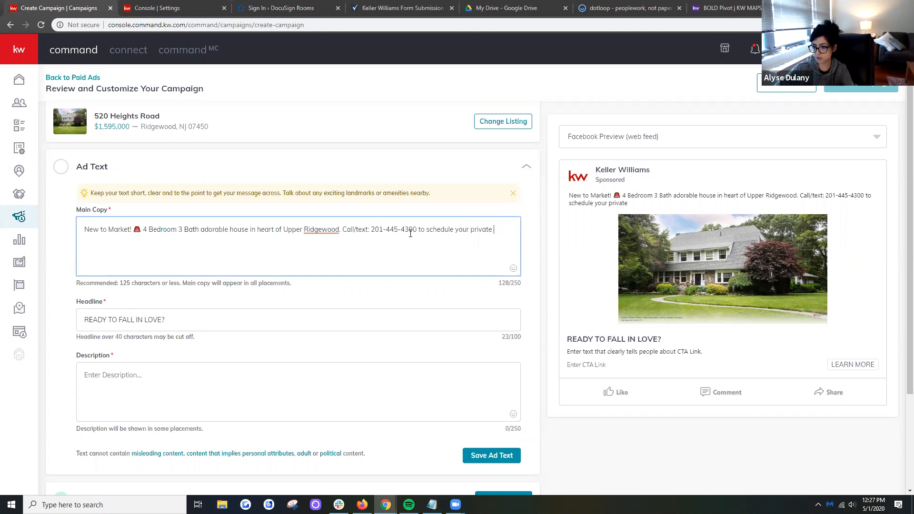
{"action": "key", "text": "BackSpace"}
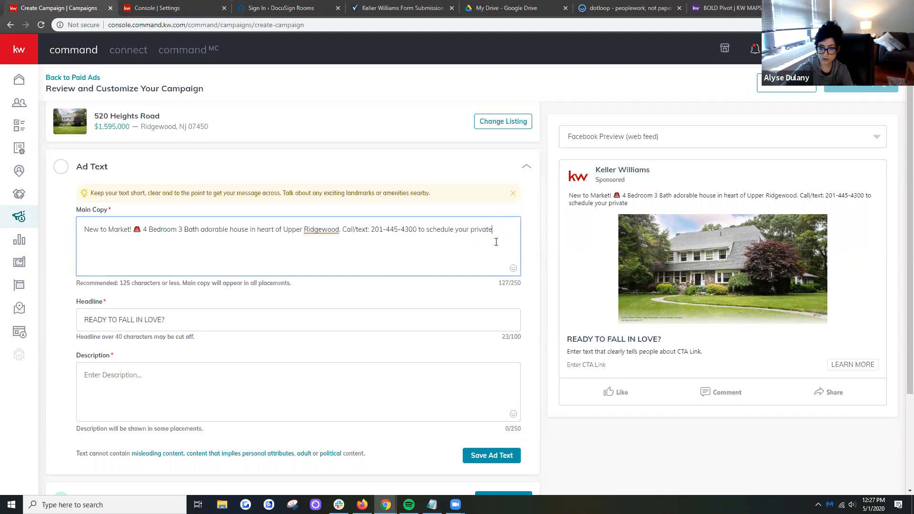
{"action": "left_click", "coordinate": [212, 381]}
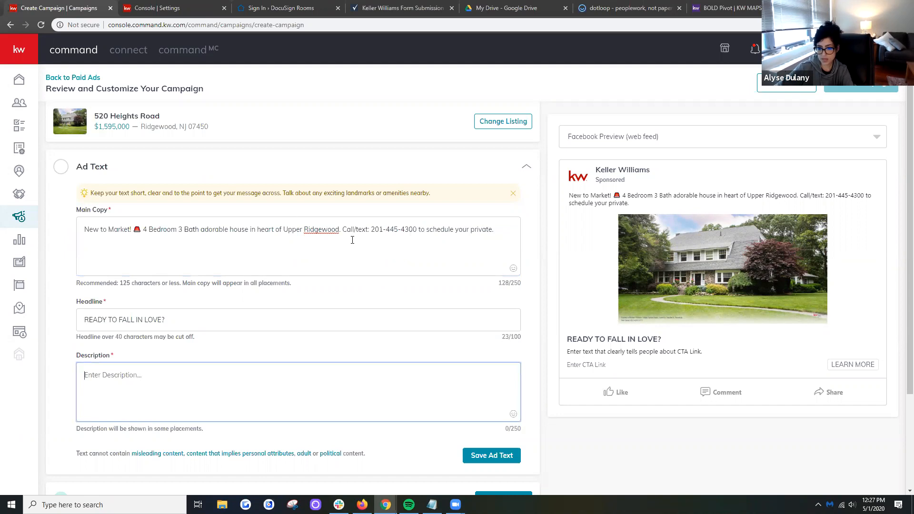
{"action": "left_click", "coordinate": [509, 232]}
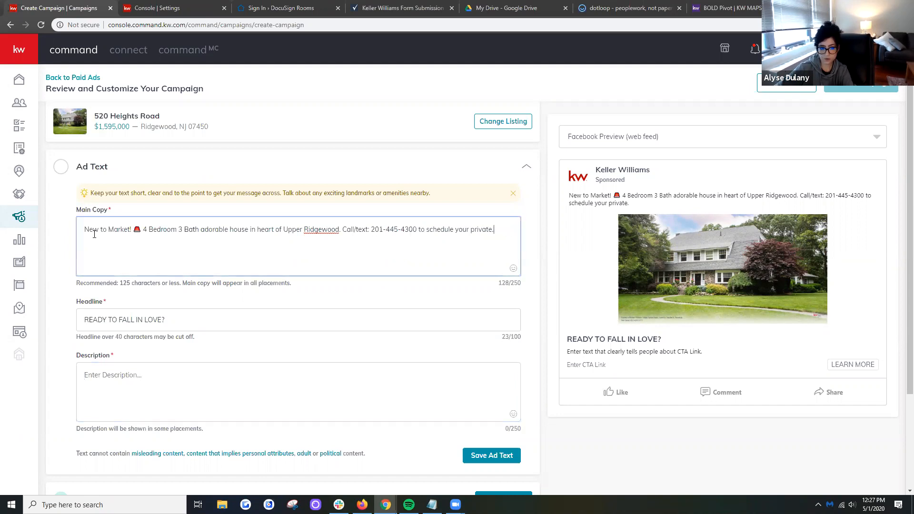
{"action": "left_click", "coordinate": [513, 268]}
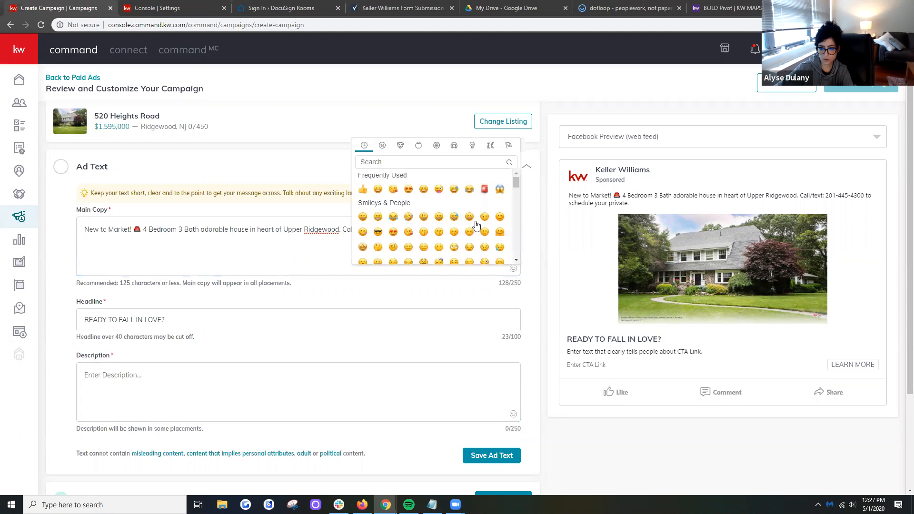
{"action": "left_click", "coordinate": [484, 189]}
{"action": "left_click", "coordinate": [506, 232]}
{"action": "key", "text": "BackSpace"}
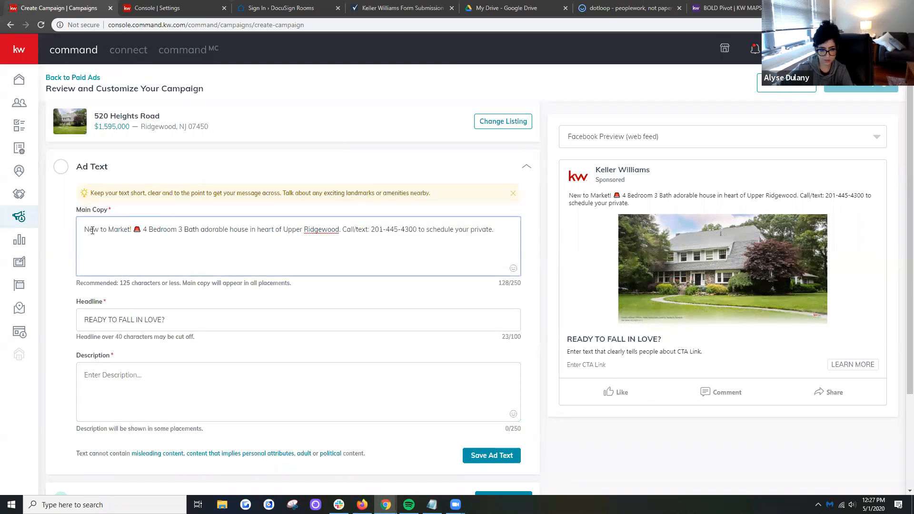
- Add the red siren emoji and a space before "New to Market!" at the start of the main copy
{"action": "left_click", "coordinate": [513, 269]}
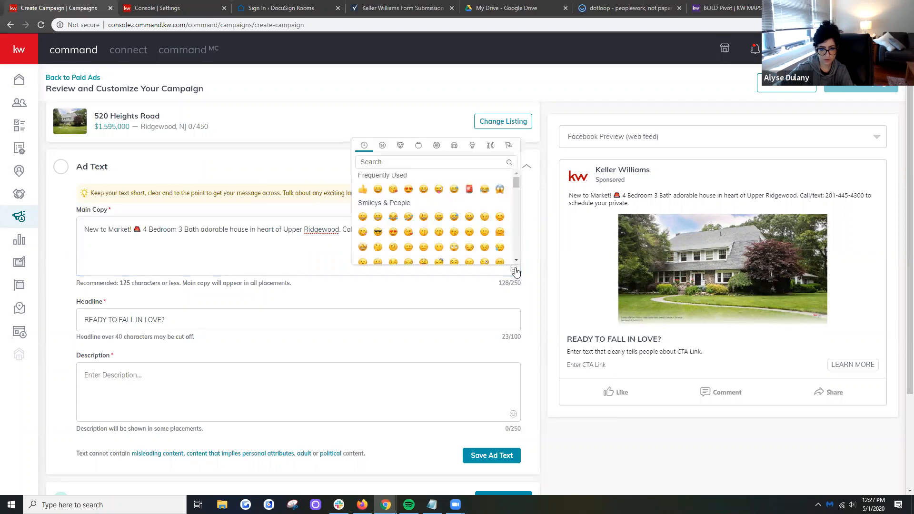
{"action": "left_click", "coordinate": [469, 189]}
{"action": "key", "text": "ctrl+x"}
{"action": "left_click", "coordinate": [87, 230]}
{"action": "key", "text": "ctrl+v"}
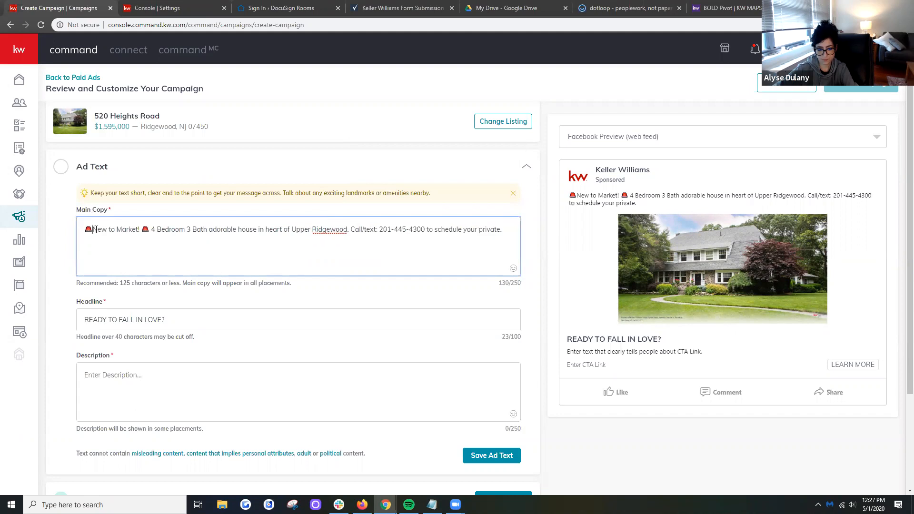
{"action": "left_click", "coordinate": [294, 229]}
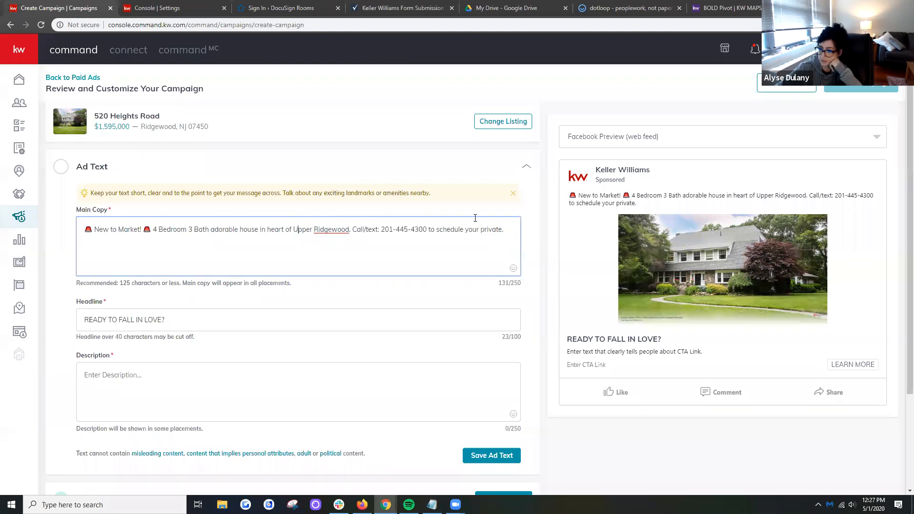
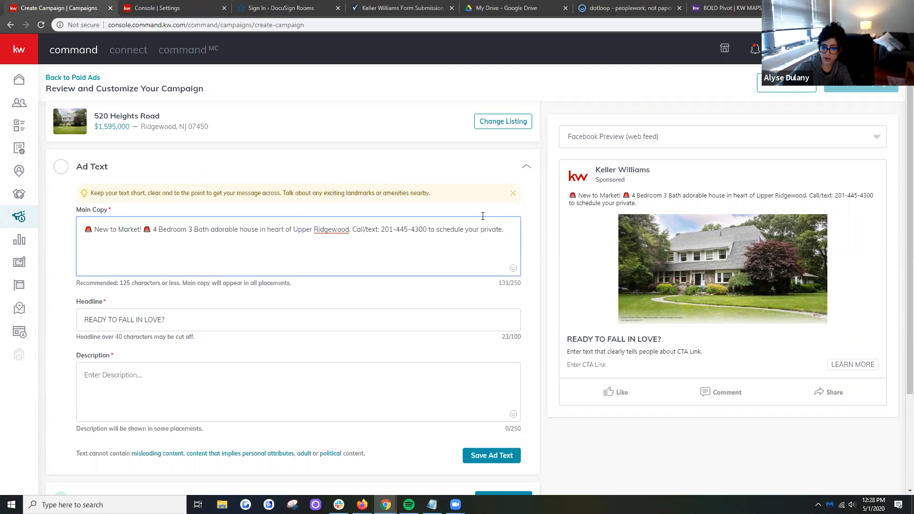
{"action": "left_click", "coordinate": [508, 229]}
{"action": "left_click_drag", "start_coordinate": [508, 229], "coordinate": [89, 243]}
{"action": "left_click", "coordinate": [516, 226]}
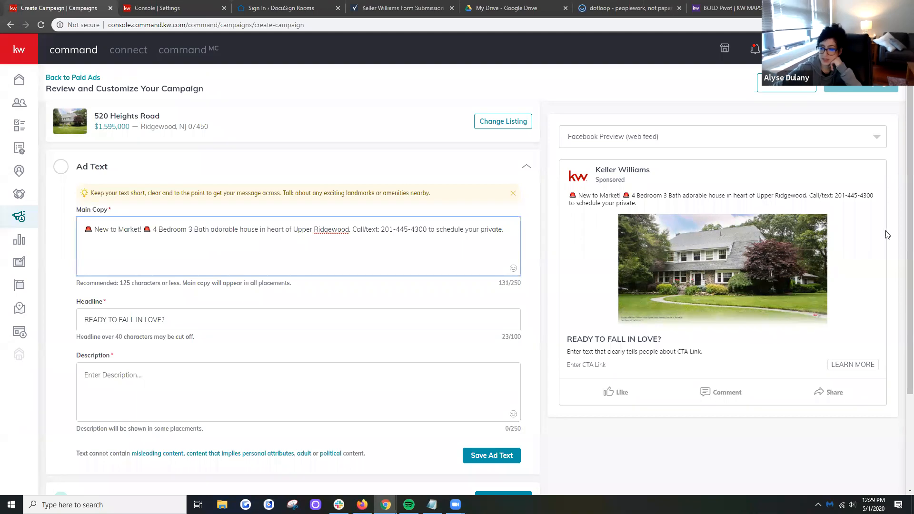
- Enter "Click Learn more to get the full details!" as the ad description and save the ad text
{"action": "scroll", "coordinate": [902, 248], "scroll_direction": "down", "scroll_amount": 3}
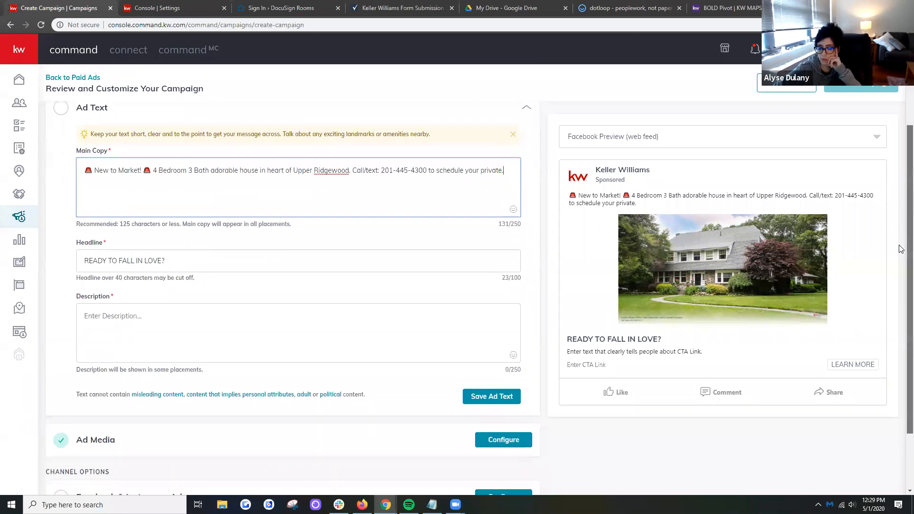
{"action": "left_click", "coordinate": [267, 272]}
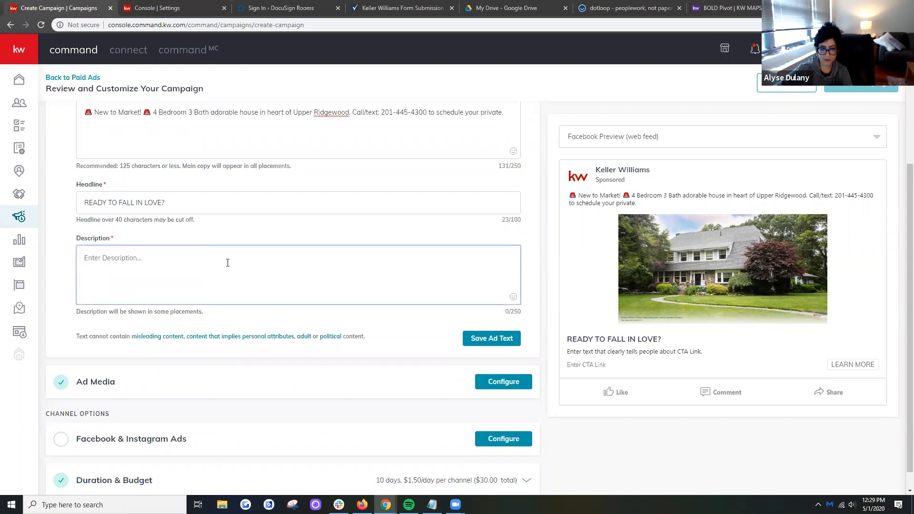
{"action": "type", "text": "Click"}
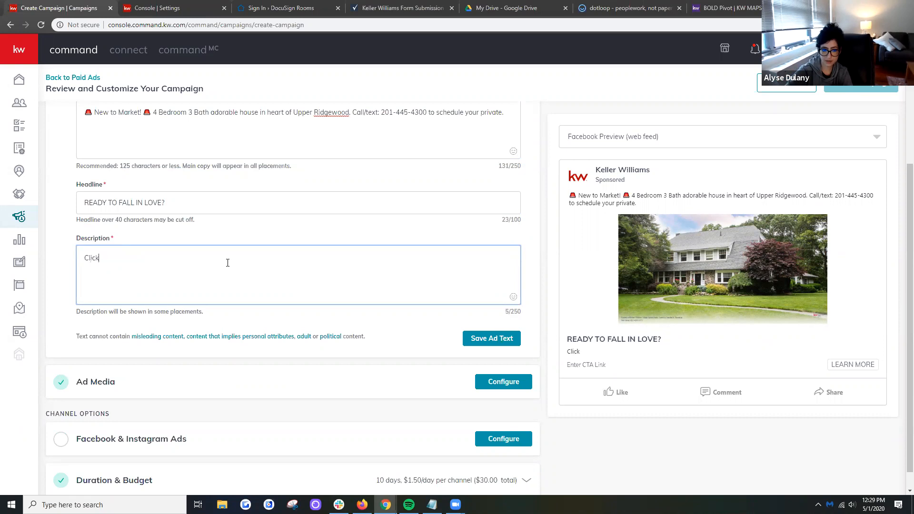
{"action": "type", "text": " Learn more to get the full "}
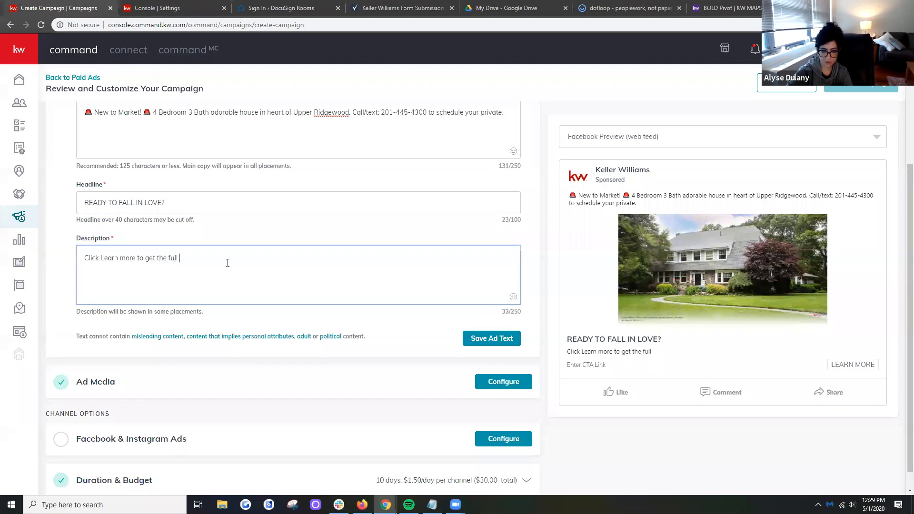
{"action": "type", "text": "details!"}
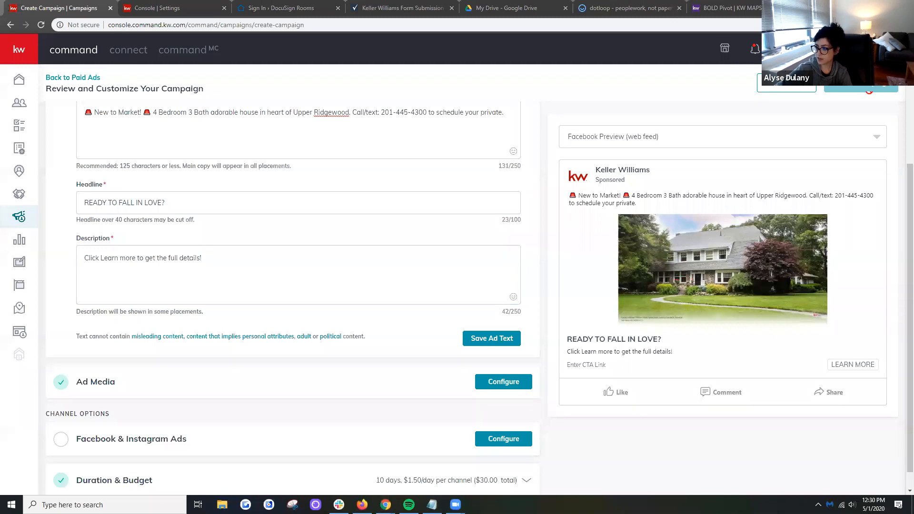
{"action": "left_click", "coordinate": [252, 281]}
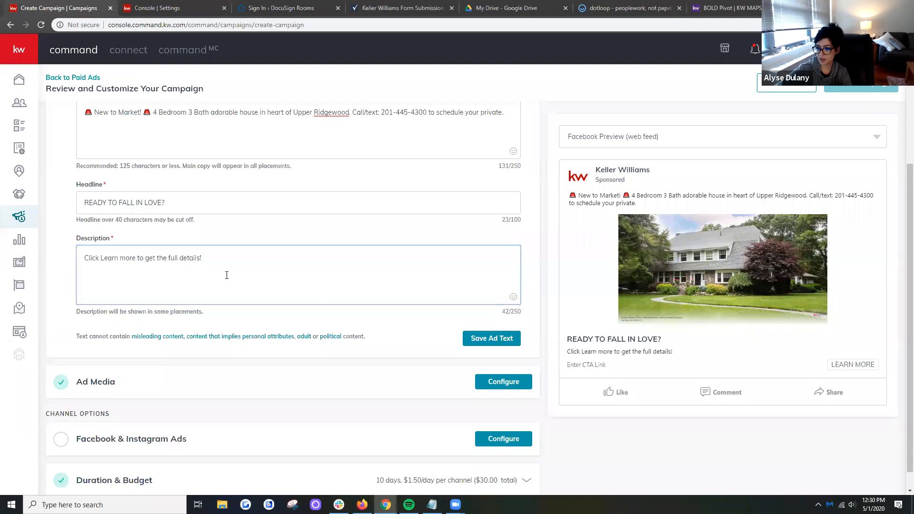
{"action": "left_click", "coordinate": [485, 339]}
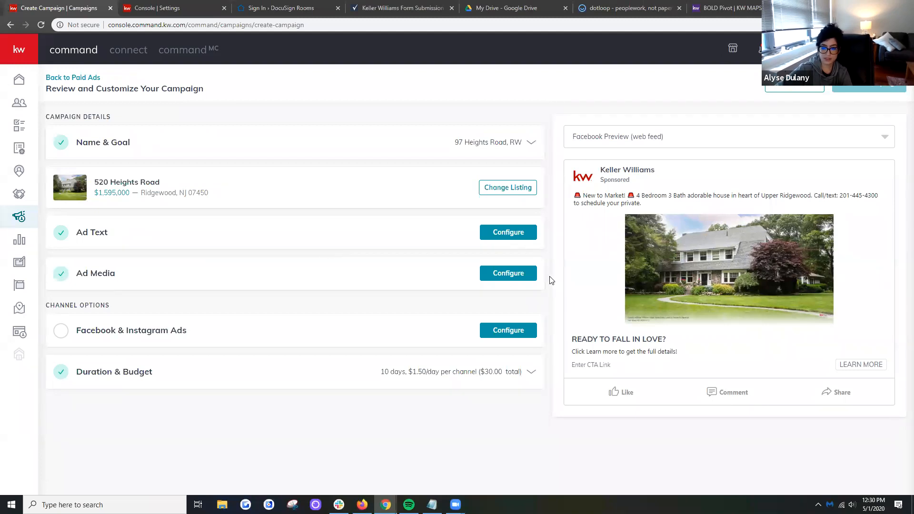
- Open the Ad Media settings and select the listing's front door photo as an additional image for cropping
{"action": "left_click", "coordinate": [513, 275]}
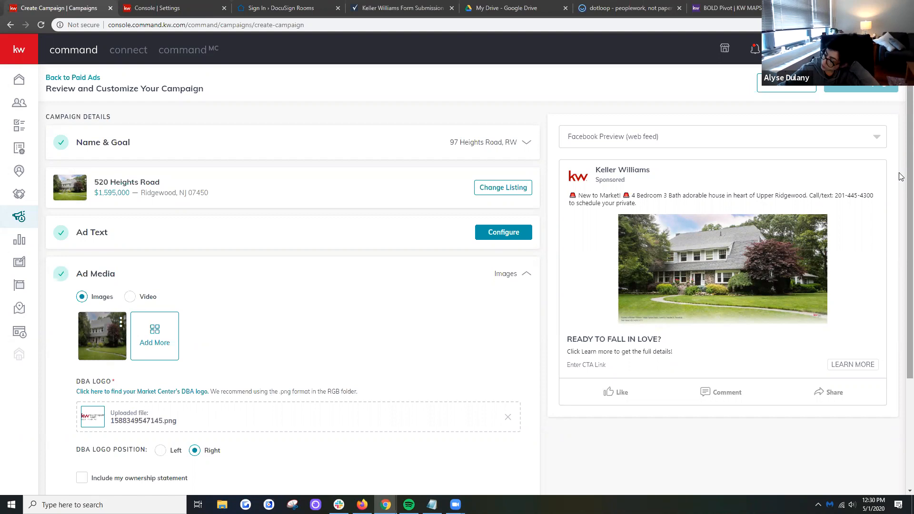
{"action": "scroll", "coordinate": [901, 184], "scroll_direction": "down", "scroll_amount": 1}
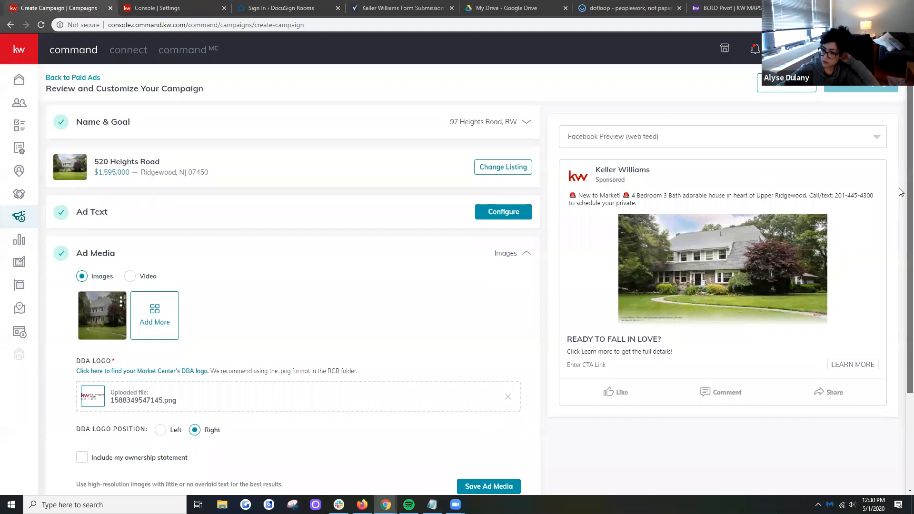
{"action": "scroll", "coordinate": [901, 192], "scroll_direction": "down", "scroll_amount": 3}
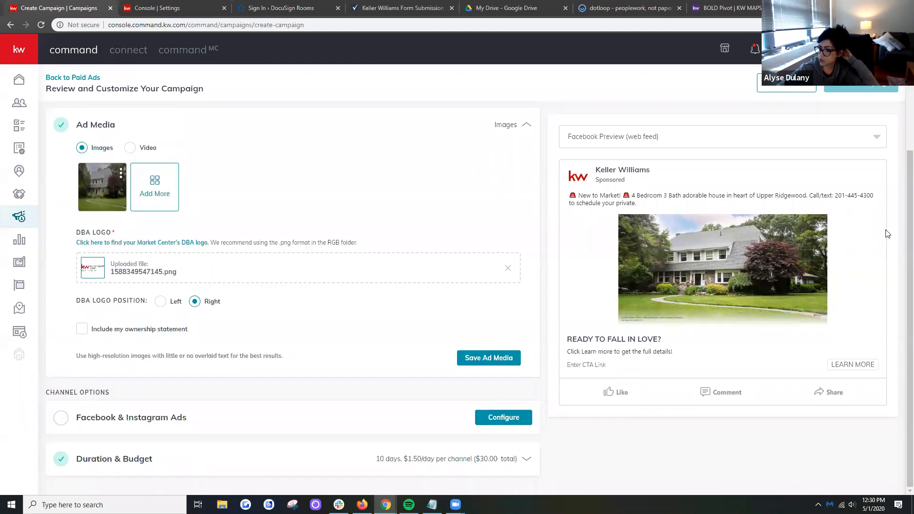
{"action": "scroll", "coordinate": [900, 210], "scroll_direction": "up", "scroll_amount": 2}
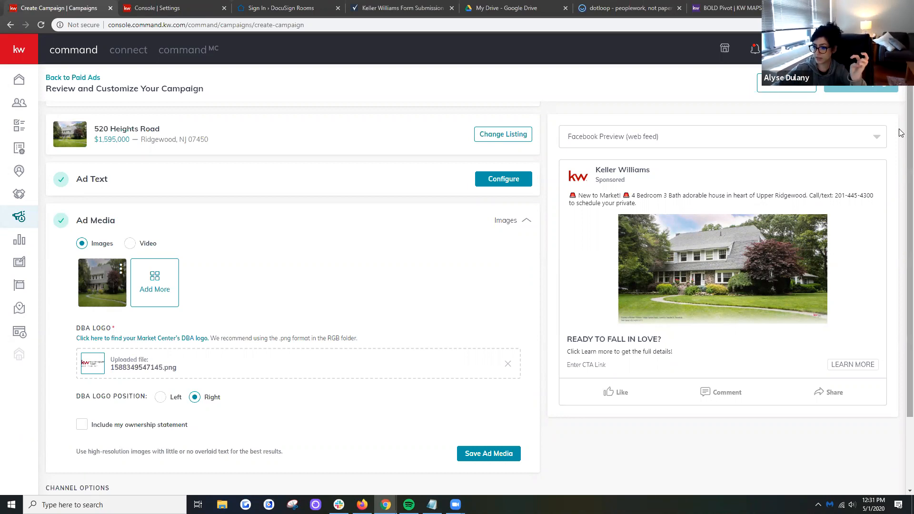
{"action": "scroll", "coordinate": [900, 133], "scroll_direction": "down", "scroll_amount": 3}
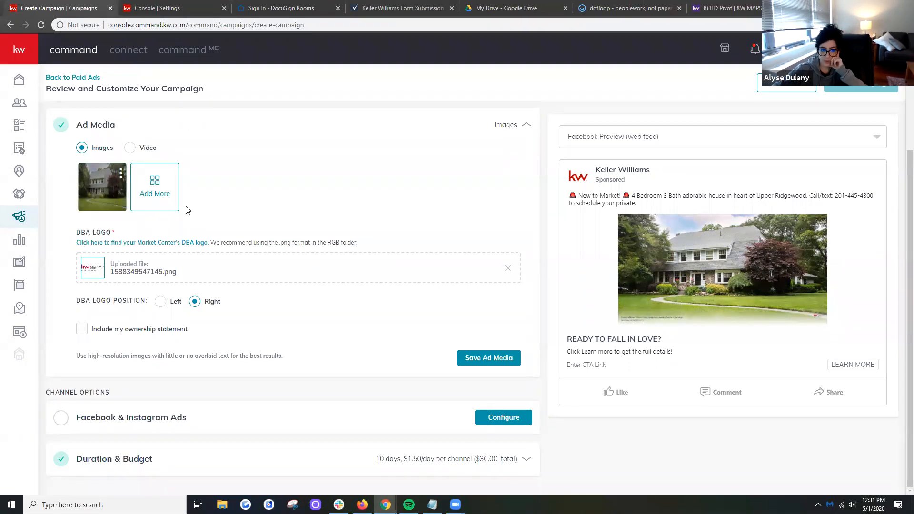
{"action": "left_click", "coordinate": [163, 187]}
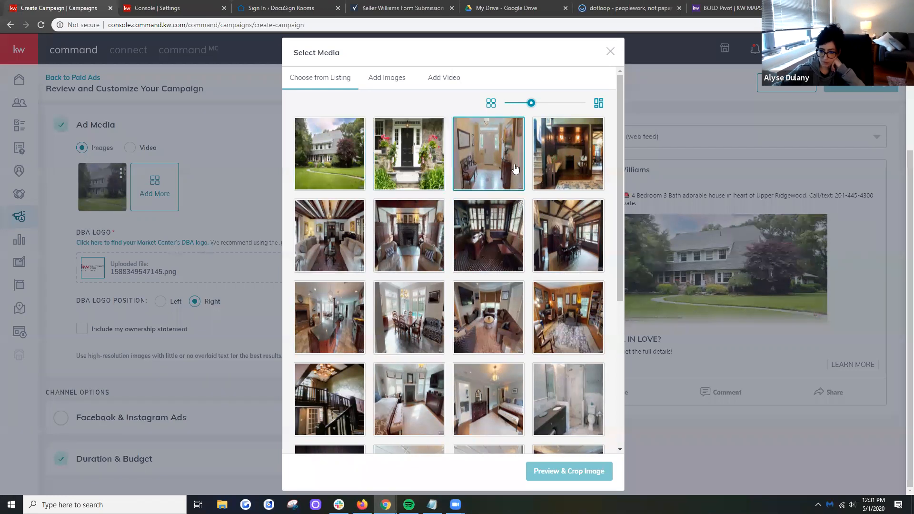
{"action": "left_click", "coordinate": [420, 151]}
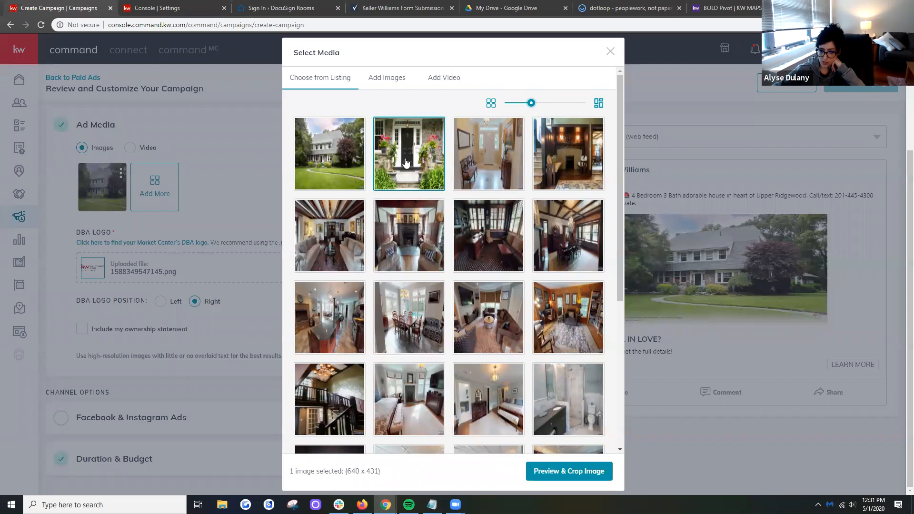
{"action": "left_click", "coordinate": [558, 470]}
- Shift the Wide (1.91:1) crop upward to include the lantern above the front door and save the image
{"action": "left_click_drag", "start_coordinate": [461, 299], "coordinate": [477, 260]}
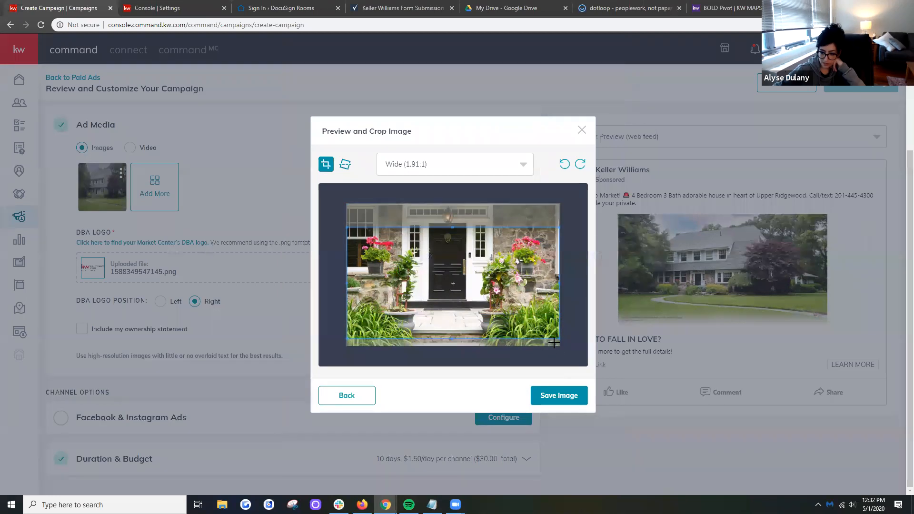
{"action": "left_click_drag", "start_coordinate": [483, 291], "coordinate": [478, 268]}
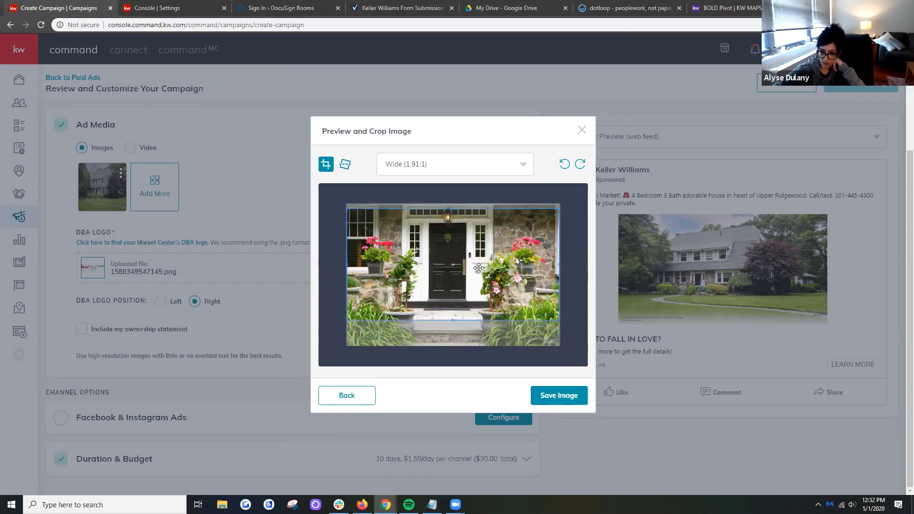
{"action": "left_click_drag", "start_coordinate": [501, 303], "coordinate": [500, 306]}
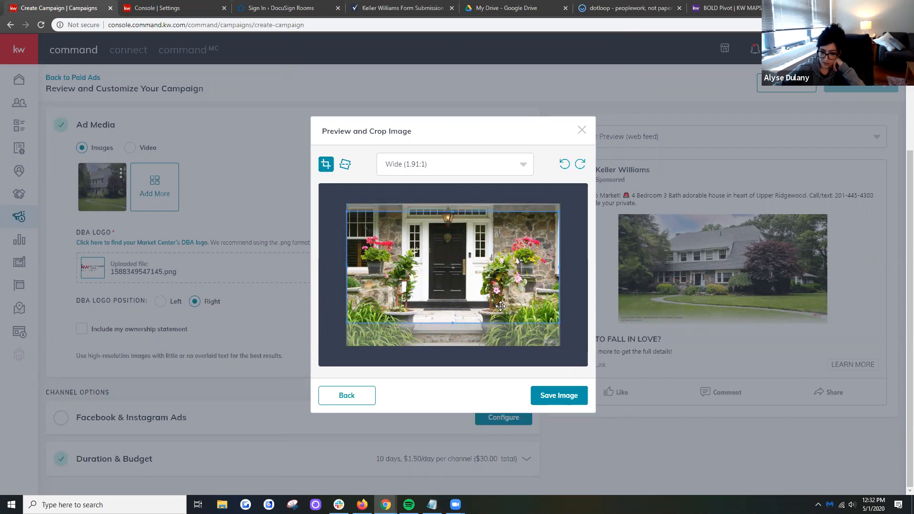
{"action": "left_click", "coordinate": [562, 397]}
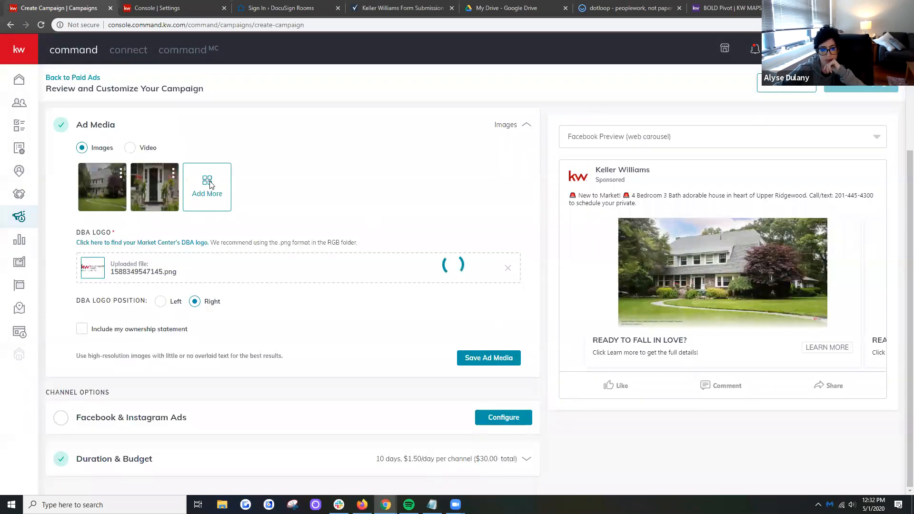
- Examine the option for uploading additional ad images from the computer, closing the file browser without choosing a file
{"action": "left_click", "coordinate": [214, 190]}
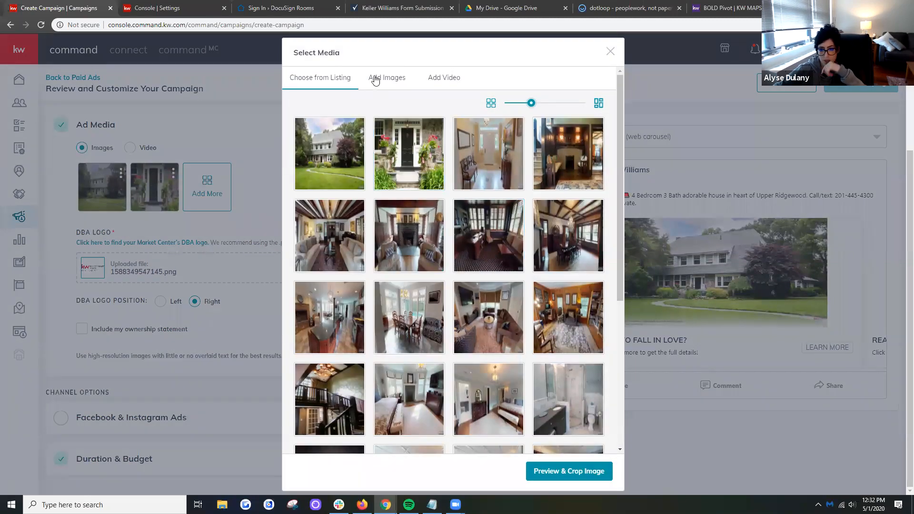
{"action": "left_click", "coordinate": [380, 81]}
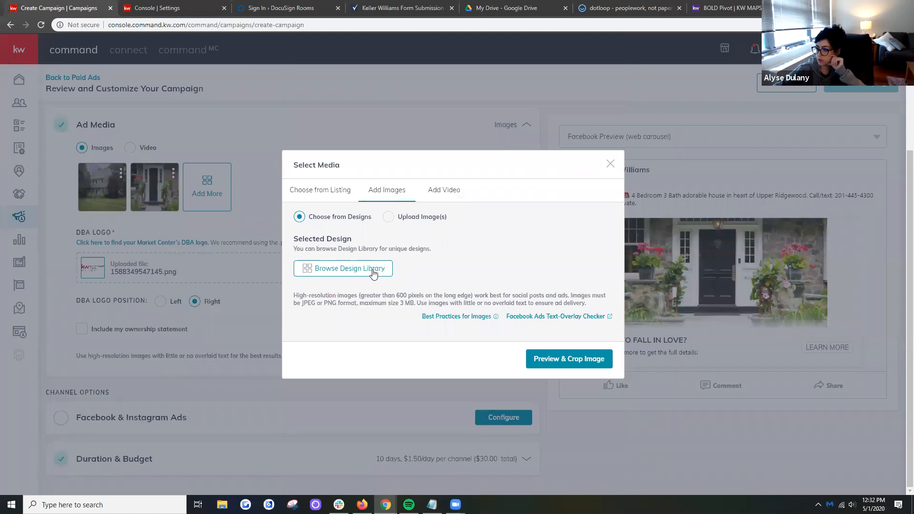
{"action": "left_click", "coordinate": [389, 218]}
{"action": "left_click", "coordinate": [434, 266]}
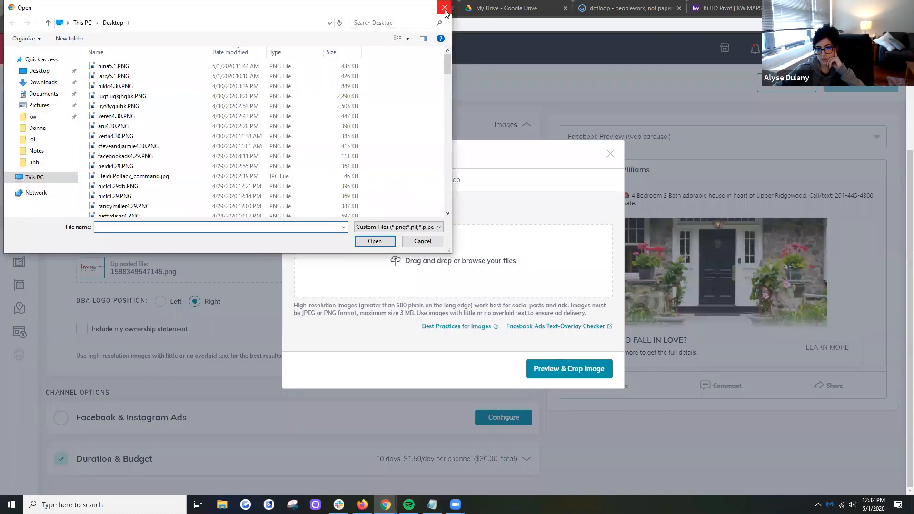
{"action": "left_click", "coordinate": [444, 9]}
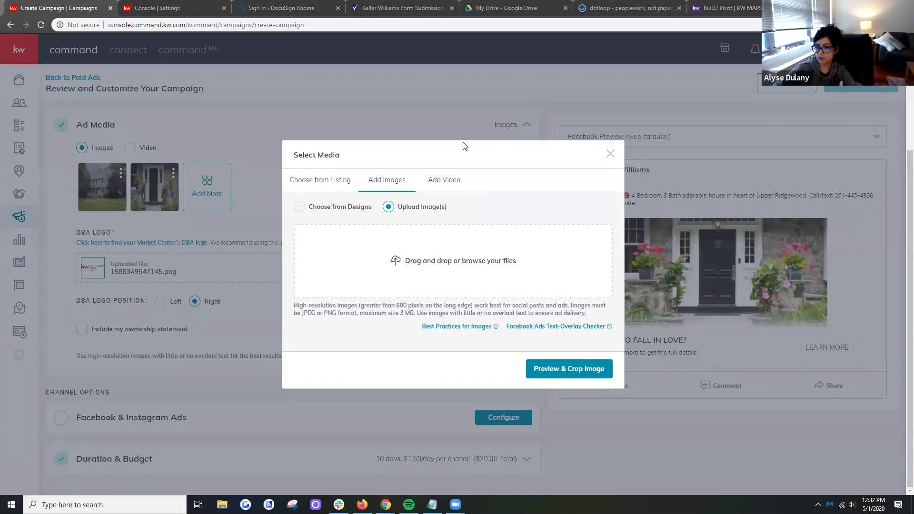
{"action": "left_click_drag", "start_coordinate": [460, 144], "coordinate": [380, 124]}
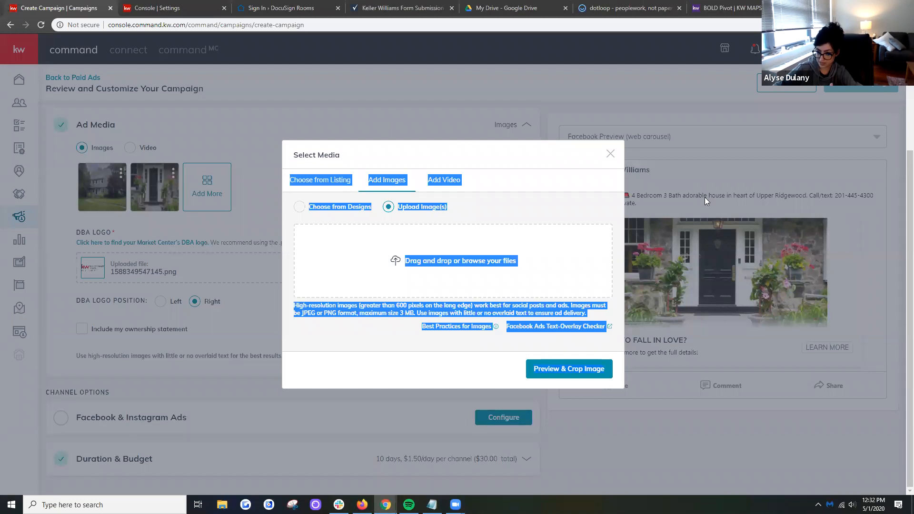
{"action": "left_click", "coordinate": [386, 223]}
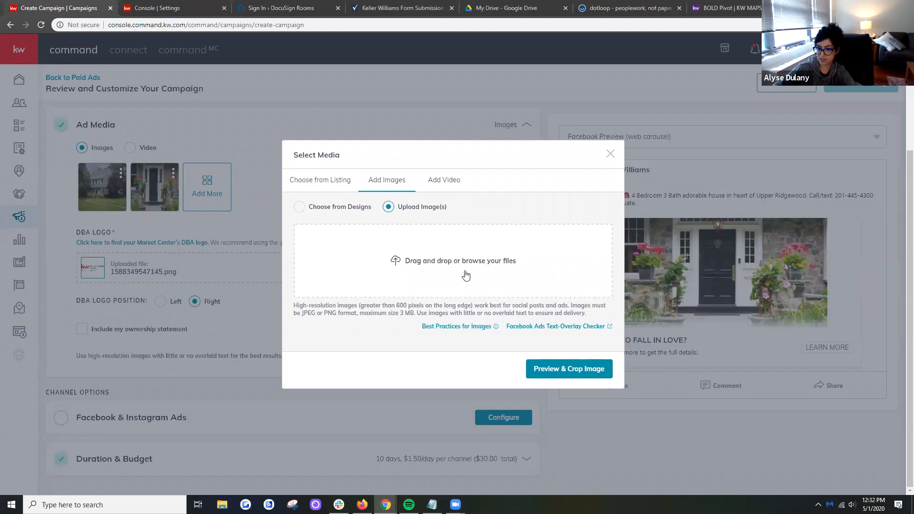
- Try the NextMove-02_FB template from the design library as an ad image, and close its crop preview without saving
{"action": "left_click", "coordinate": [337, 209]}
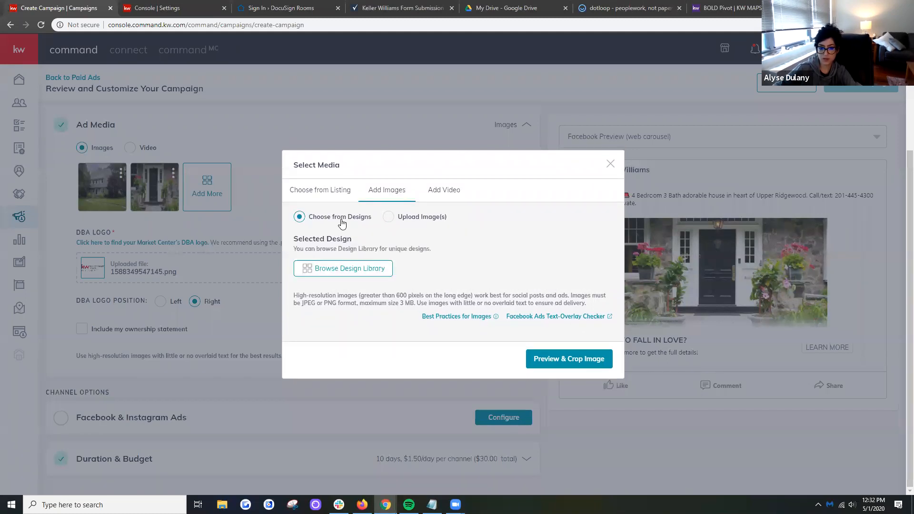
{"action": "left_click", "coordinate": [354, 269]}
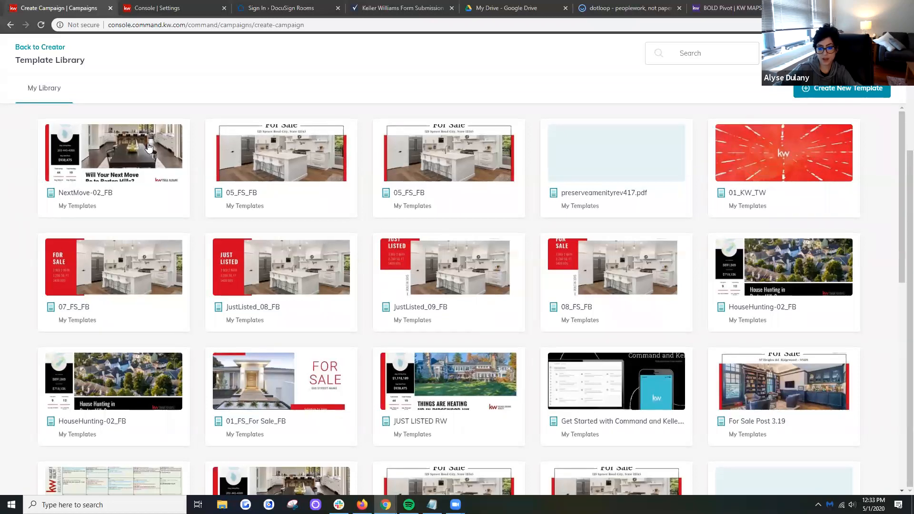
{"action": "left_click", "coordinate": [129, 152]}
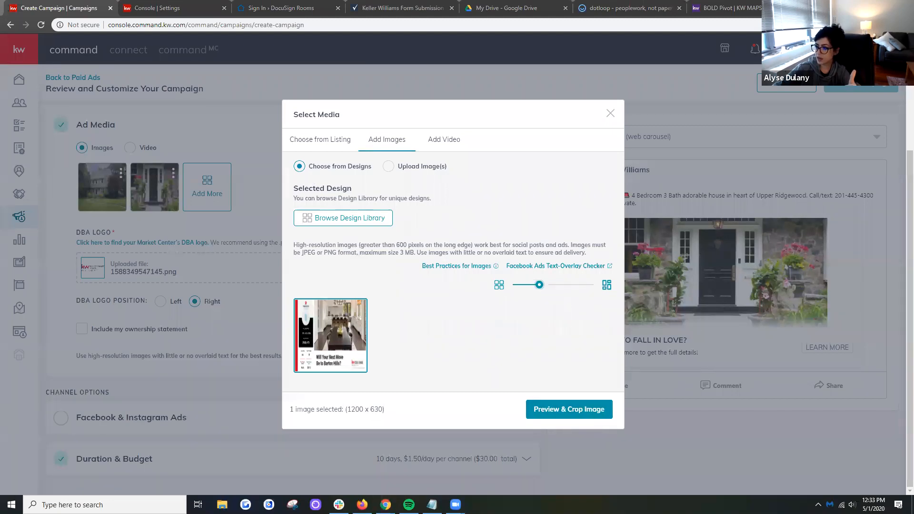
{"action": "left_click", "coordinate": [569, 407]}
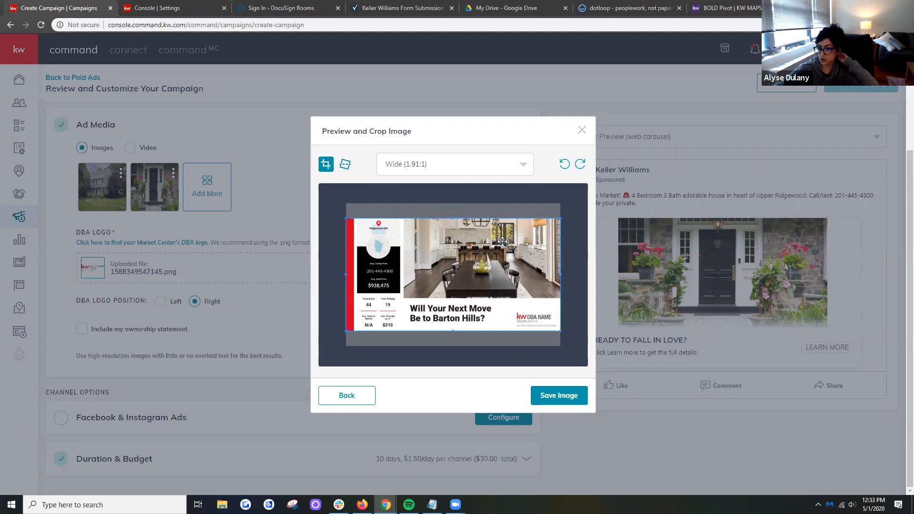
{"action": "left_click", "coordinate": [581, 130]}
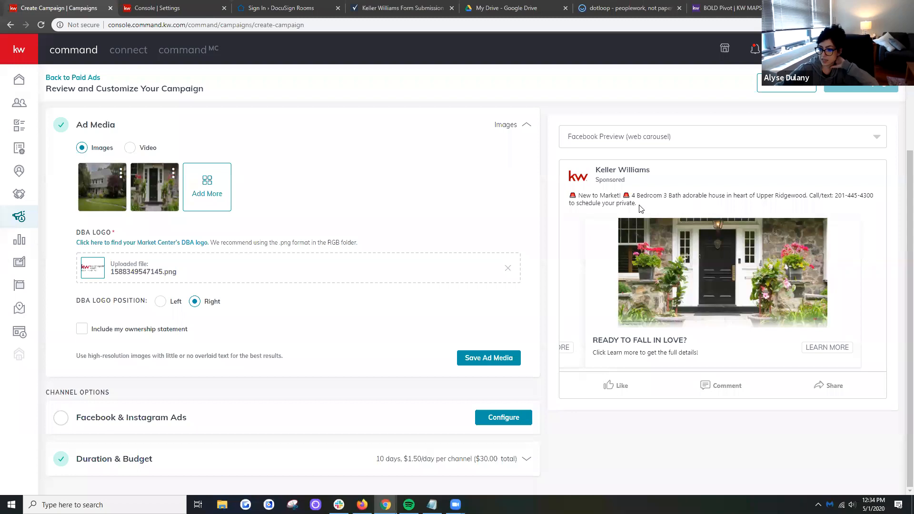
{"action": "left_click_drag", "start_coordinate": [639, 206], "coordinate": [568, 192]}
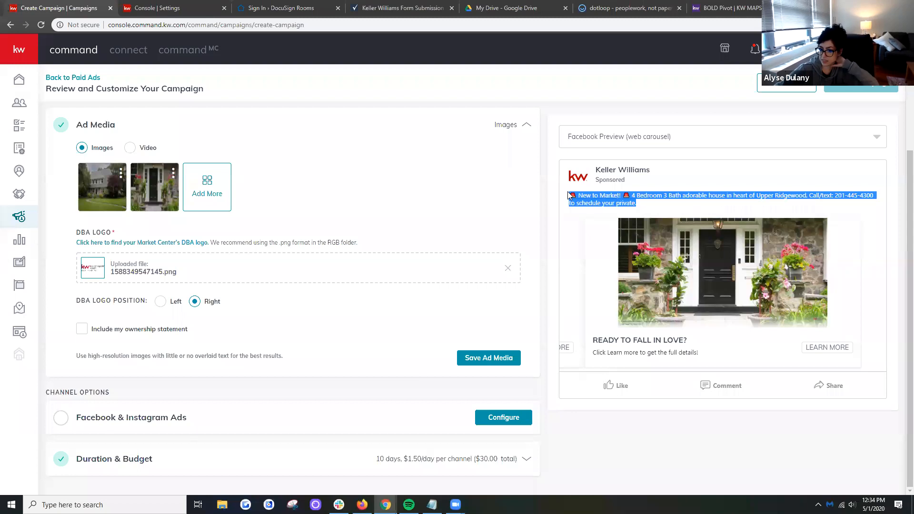
{"action": "left_click", "coordinate": [678, 198]}
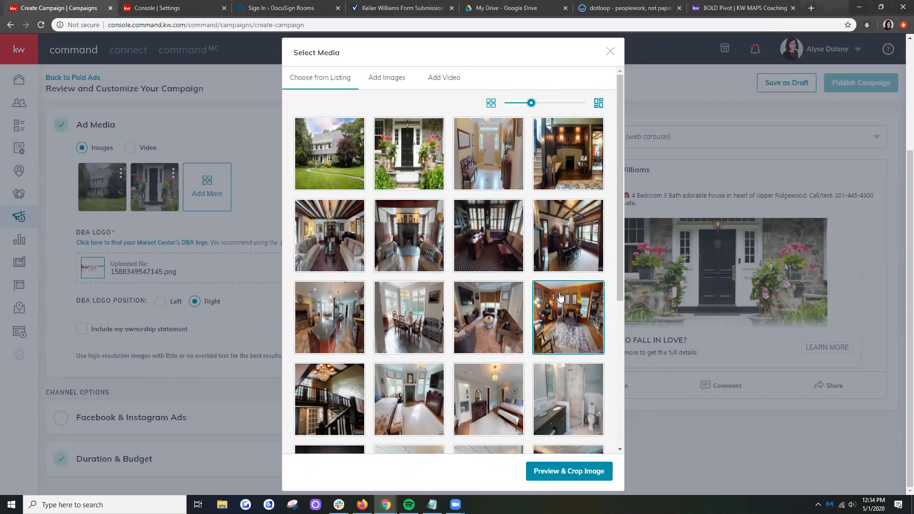
- Add the listing's living room fireplace photo to the ad images, with the Wide (1.91:1) crop moved slightly upward
{"action": "left_click", "coordinate": [425, 249]}
{"action": "left_click", "coordinate": [589, 471]}
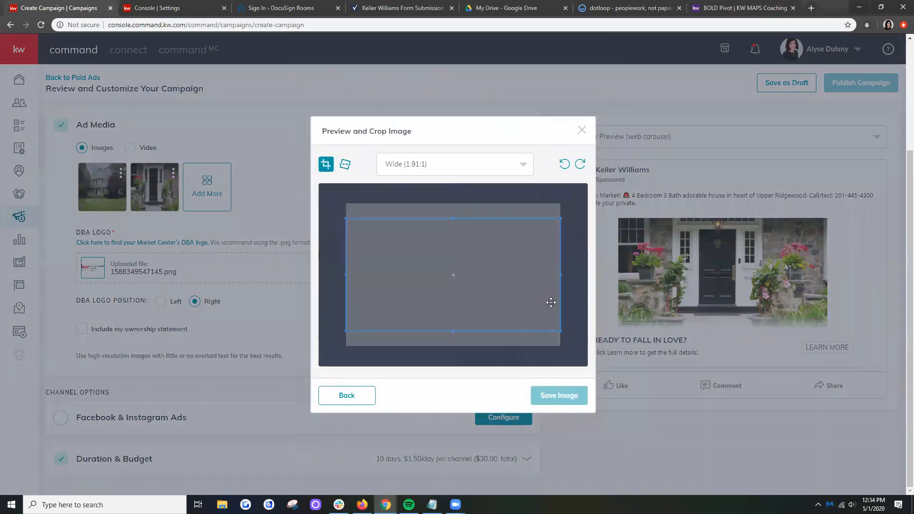
{"action": "left_click_drag", "start_coordinate": [551, 295], "coordinate": [551, 291]}
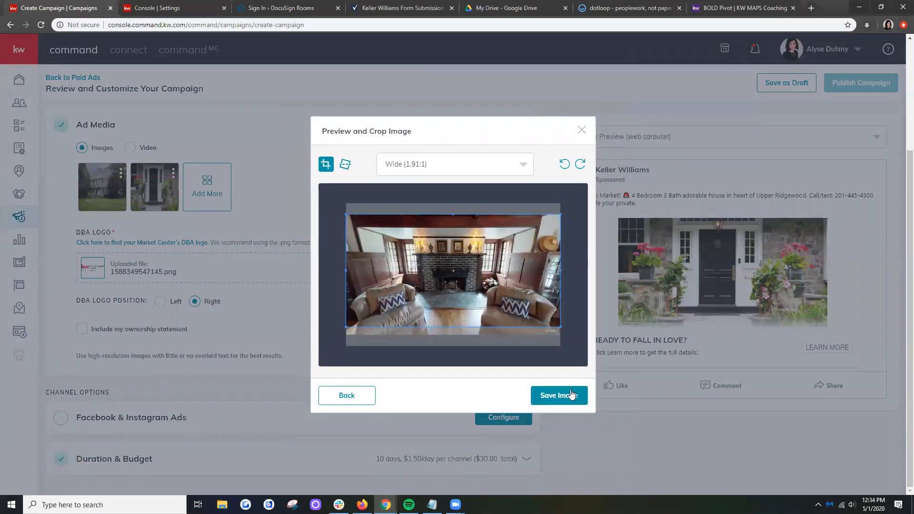
{"action": "left_click", "coordinate": [557, 395]}
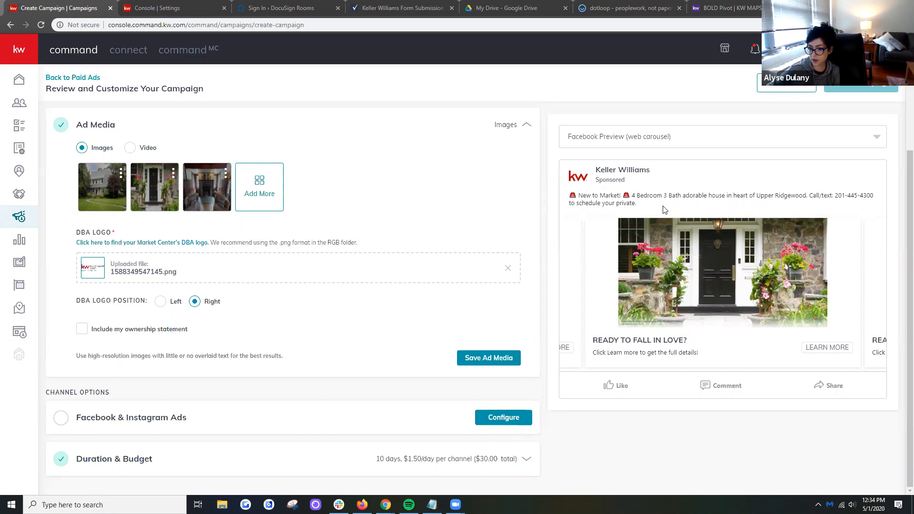
- Check the ad text in the Facebook web carousel preview and save the ad media
{"action": "left_click_drag", "start_coordinate": [637, 204], "coordinate": [572, 197]}
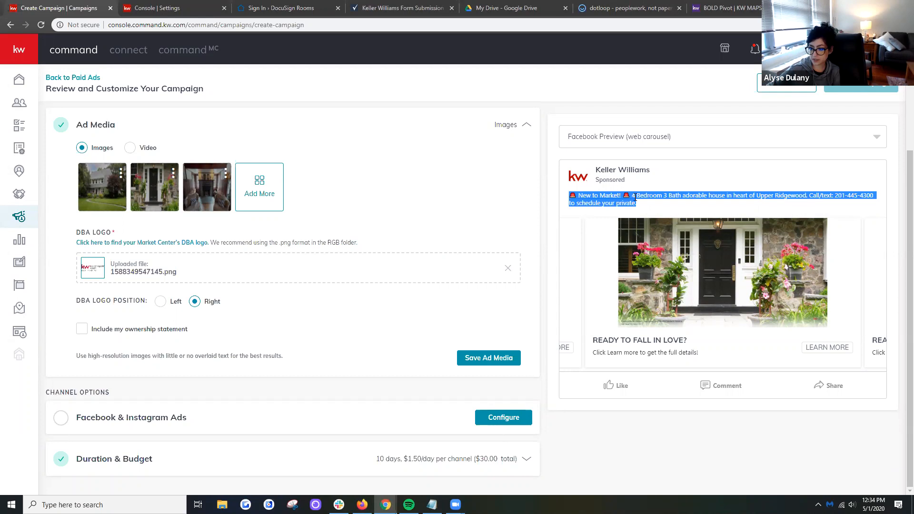
{"action": "left_click", "coordinate": [656, 198]}
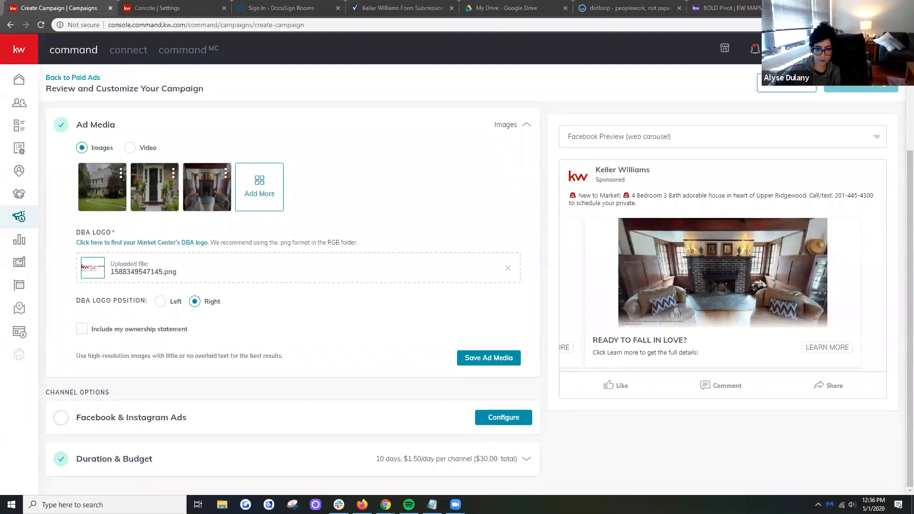
{"action": "left_click", "coordinate": [504, 362]}
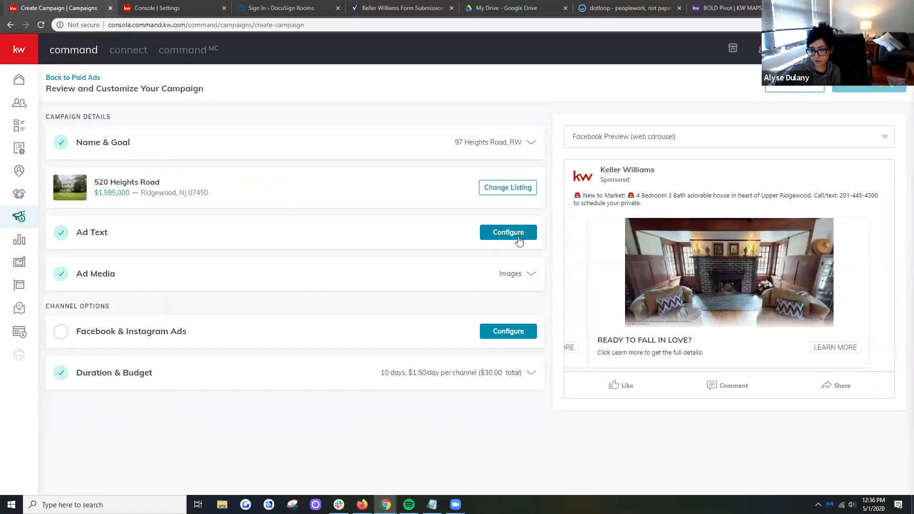
- Reopen the ad media section to review the ownership statement option, leaving it off, and save the ad media again
{"action": "left_click", "coordinate": [522, 277]}
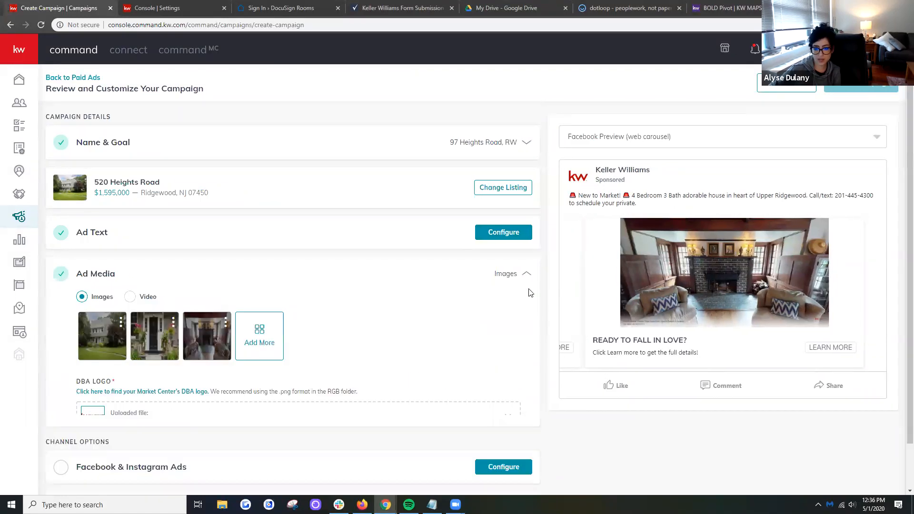
{"action": "scroll", "coordinate": [543, 379], "scroll_direction": "down", "scroll_amount": 1}
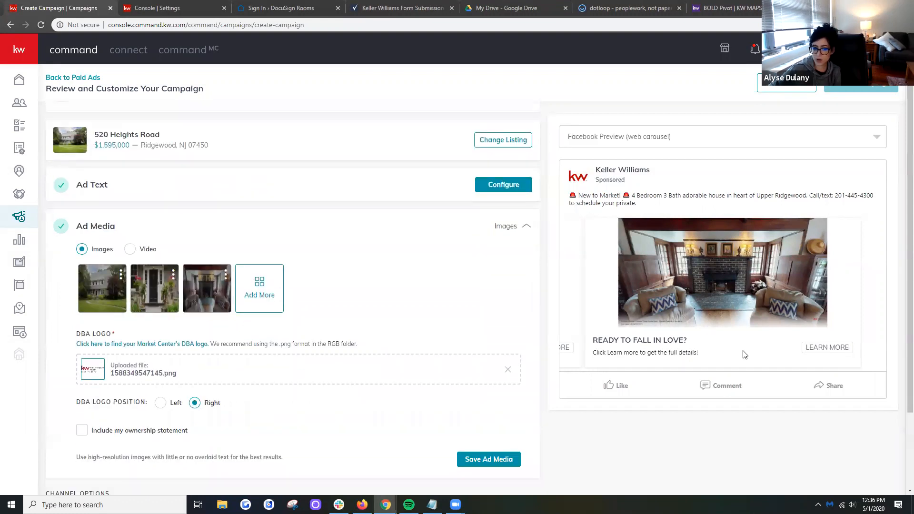
{"action": "scroll", "coordinate": [181, 269], "scroll_direction": "down", "scroll_amount": 2}
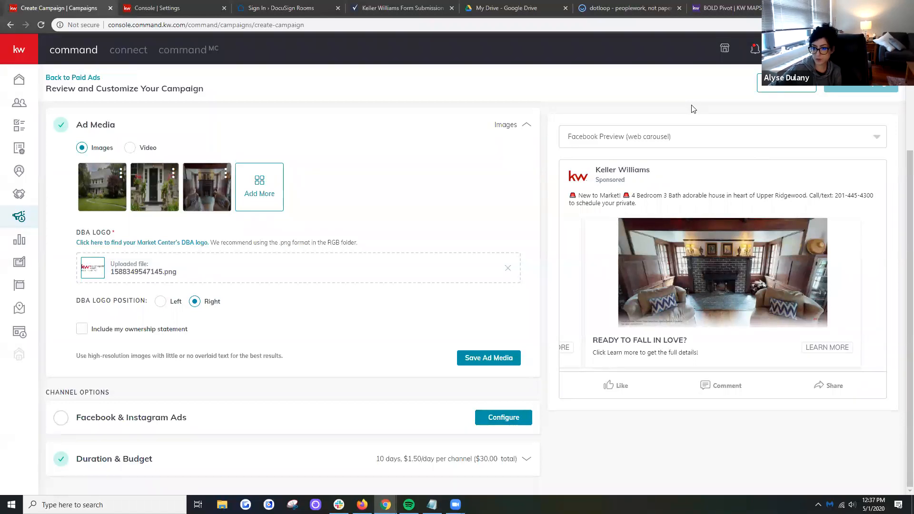
{"action": "left_click", "coordinate": [498, 360]}
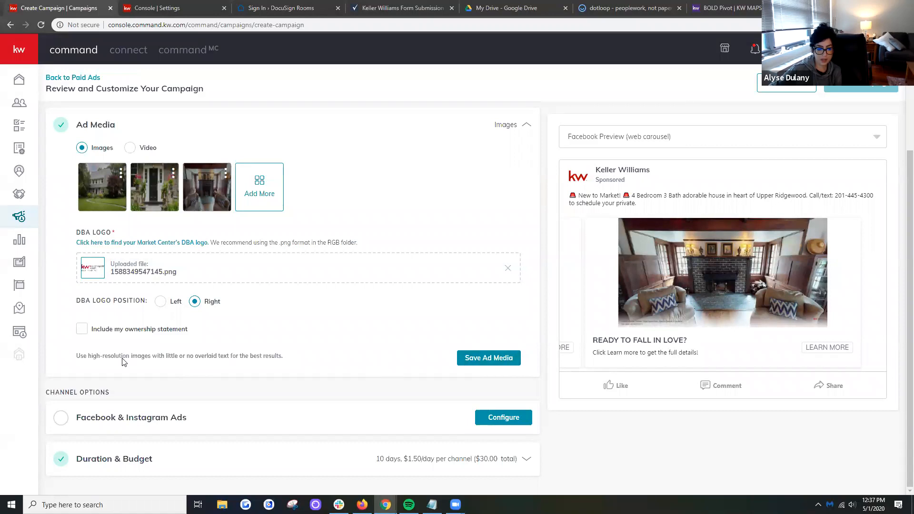
{"action": "left_click", "coordinate": [82, 330]}
{"action": "left_click", "coordinate": [82, 330]}
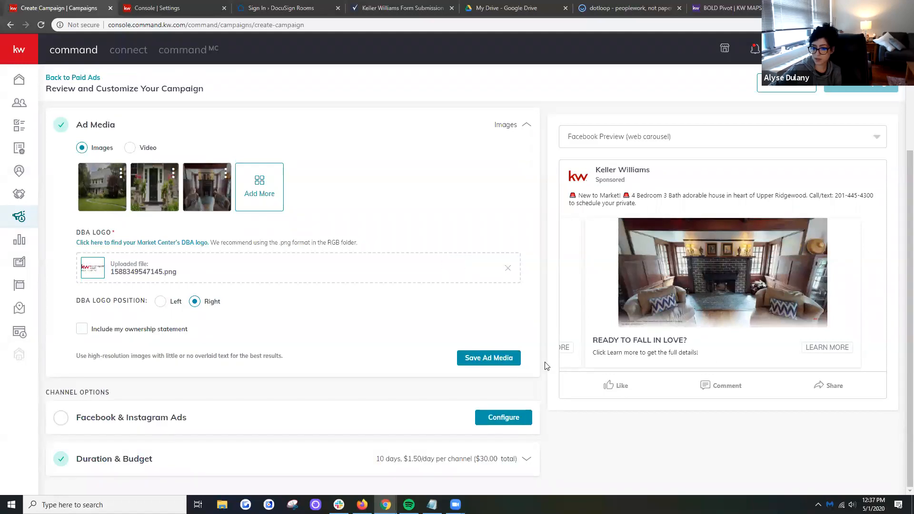
{"action": "left_click", "coordinate": [507, 359]}
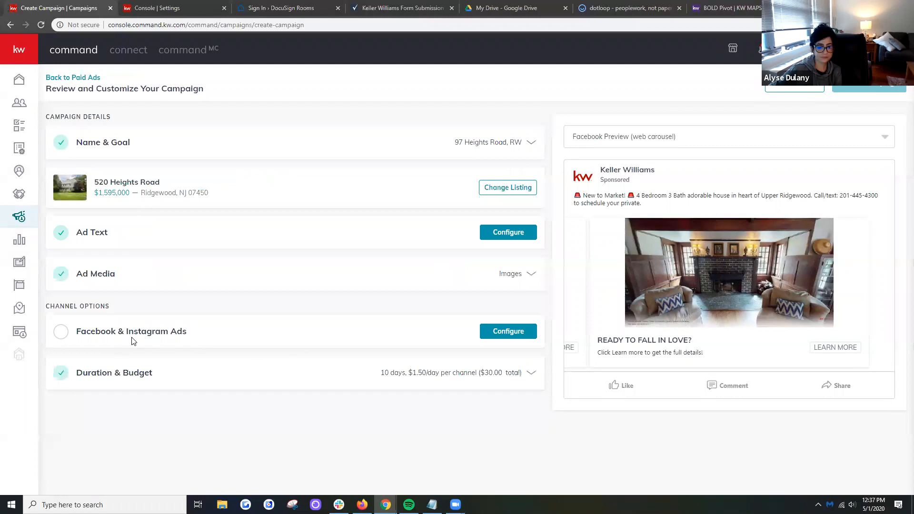
- Configure the Facebook & Instagram ads with the connected account and the Keller Williams Village Square Realty page
{"action": "left_click", "coordinate": [516, 332]}
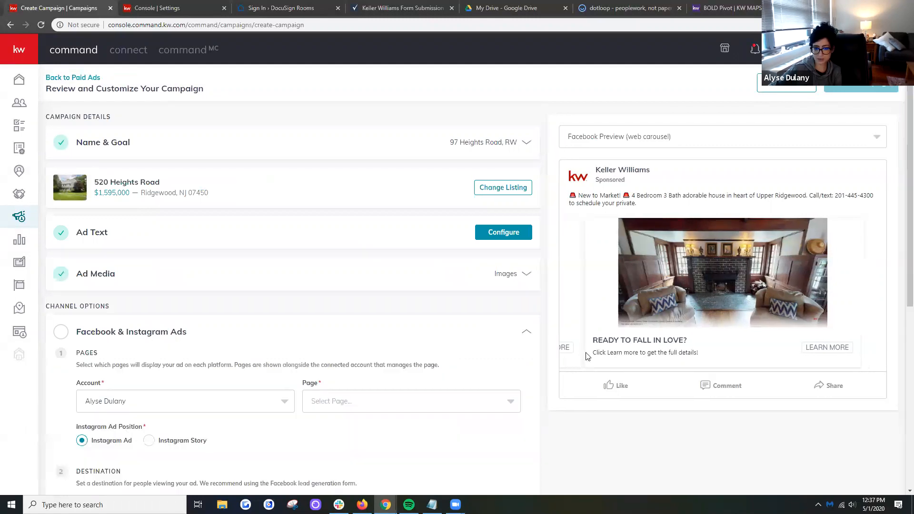
{"action": "scroll", "coordinate": [902, 391], "scroll_direction": "down", "scroll_amount": 3}
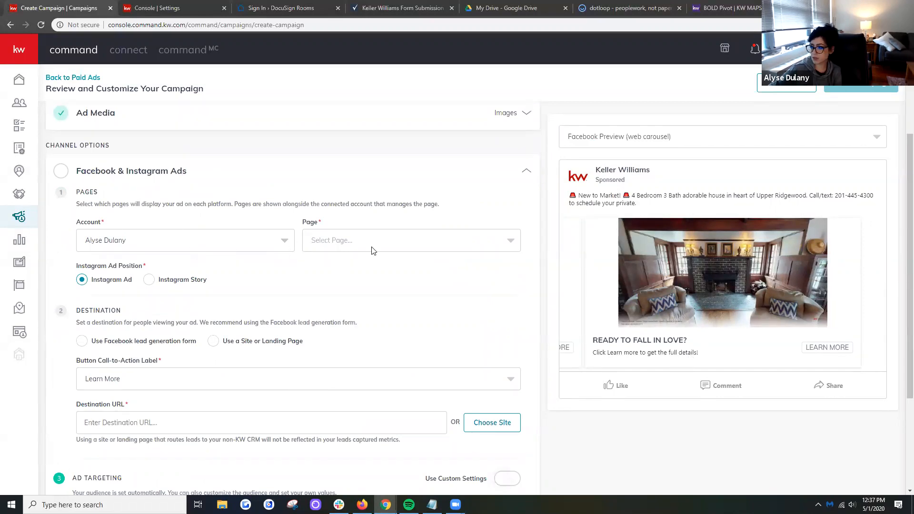
{"action": "left_click", "coordinate": [181, 250]}
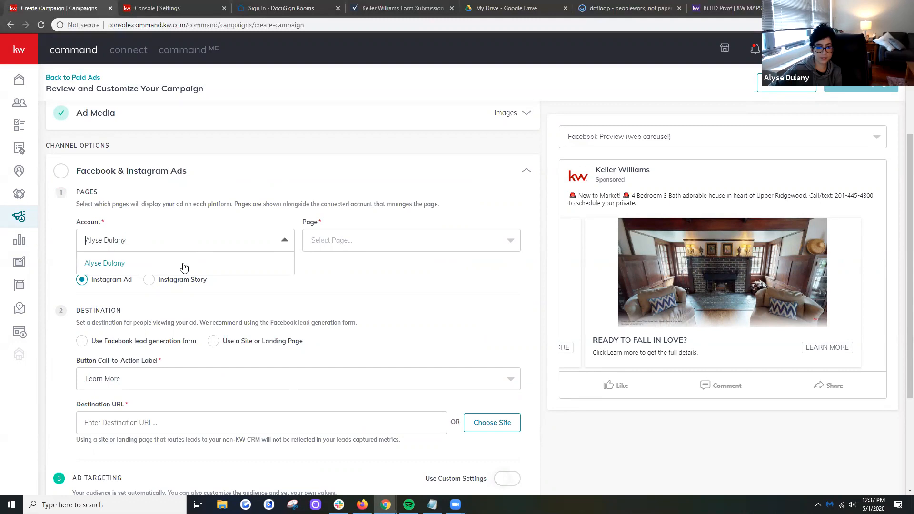
{"action": "left_click", "coordinate": [119, 266]}
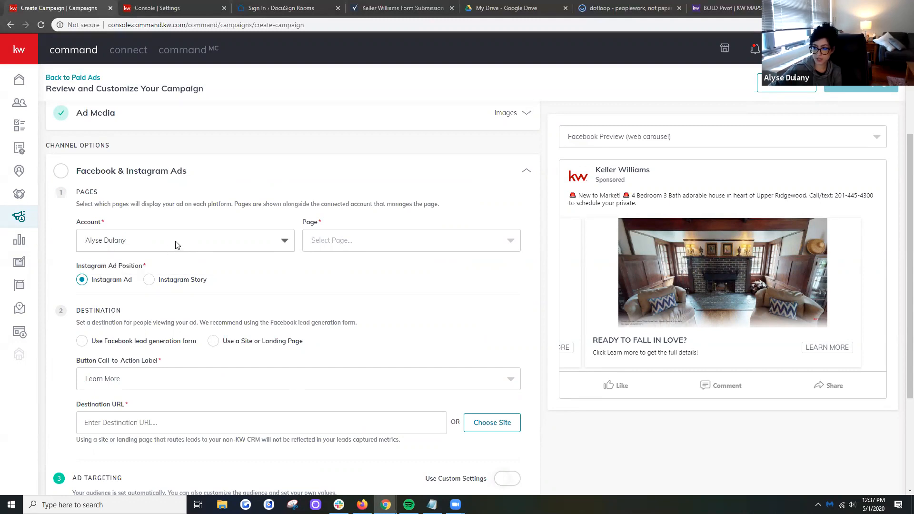
{"action": "left_click", "coordinate": [324, 244]}
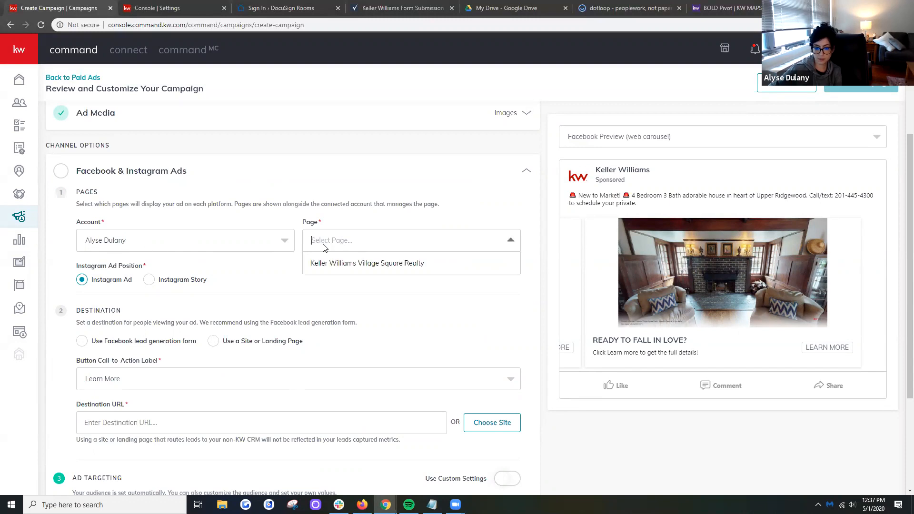
{"action": "left_click", "coordinate": [381, 269]}
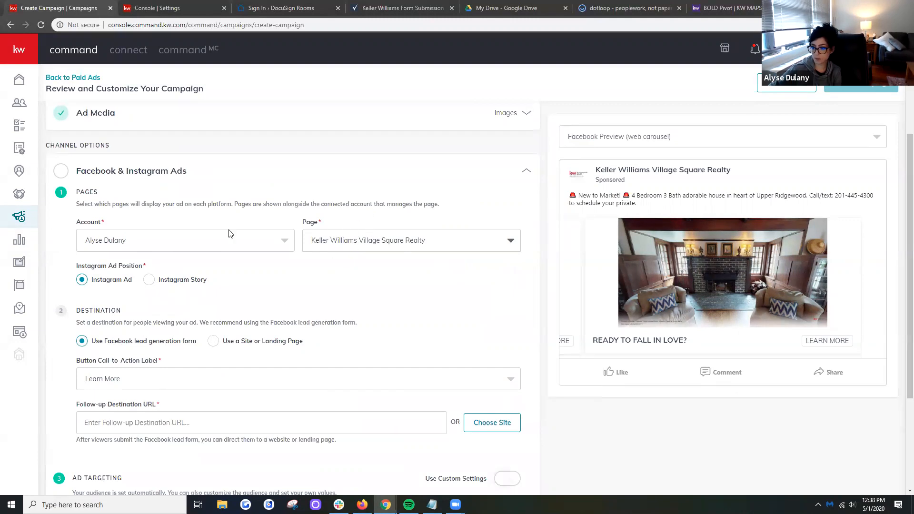
{"action": "left_click", "coordinate": [321, 251]}
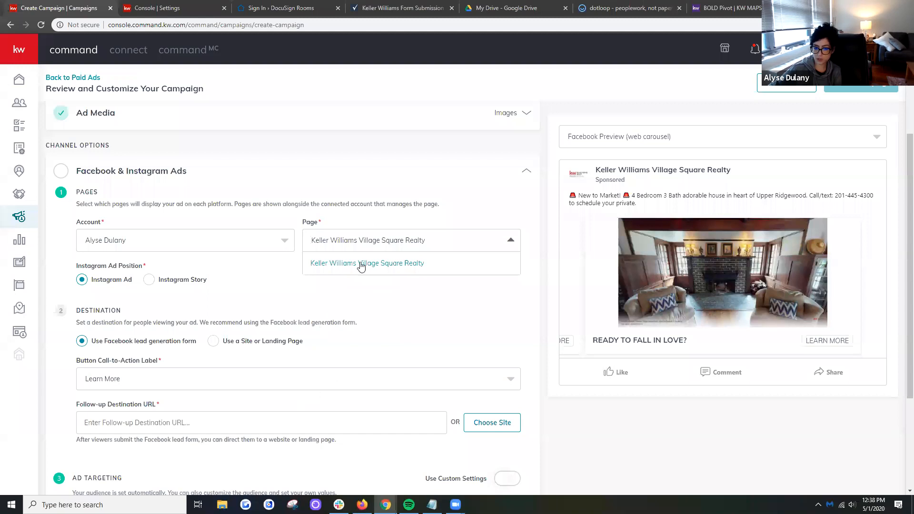
{"action": "left_click", "coordinate": [444, 311]}
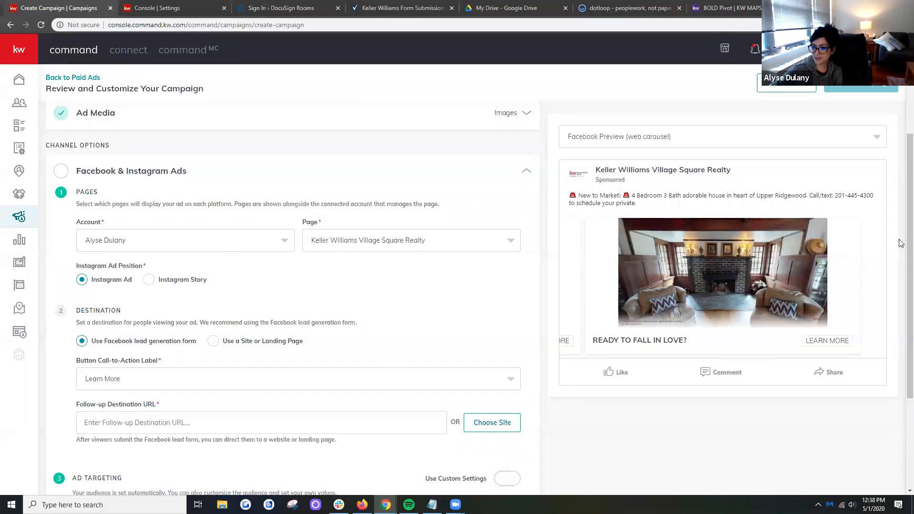
- Set the ad destination to the Facebook lead generation form with Learn More as the call-to-action label
{"action": "scroll", "coordinate": [901, 282], "scroll_direction": "down", "scroll_amount": 2}
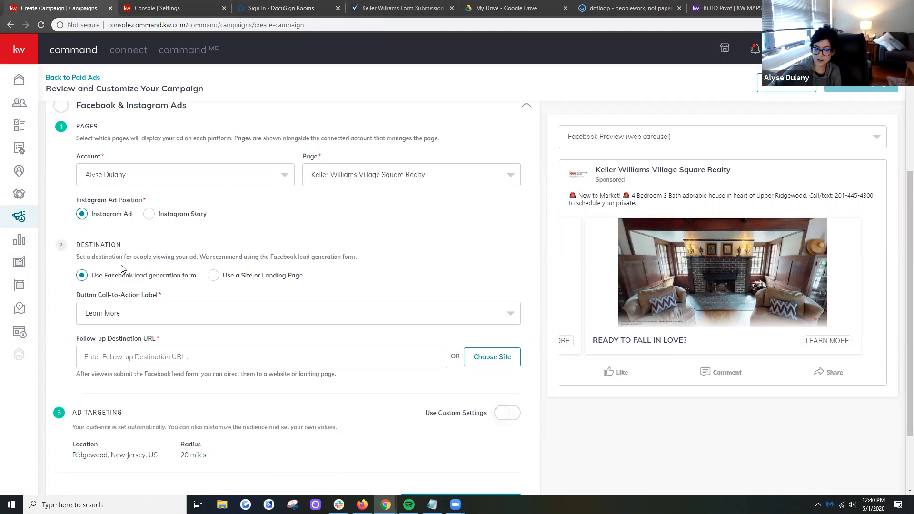
{"action": "left_click", "coordinate": [214, 277]}
{"action": "left_click", "coordinate": [96, 281]}
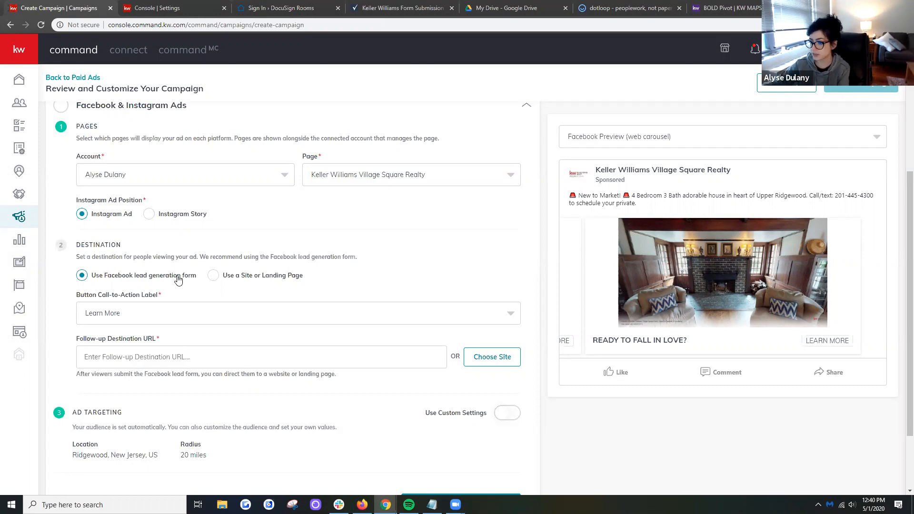
{"action": "left_click", "coordinate": [139, 322]}
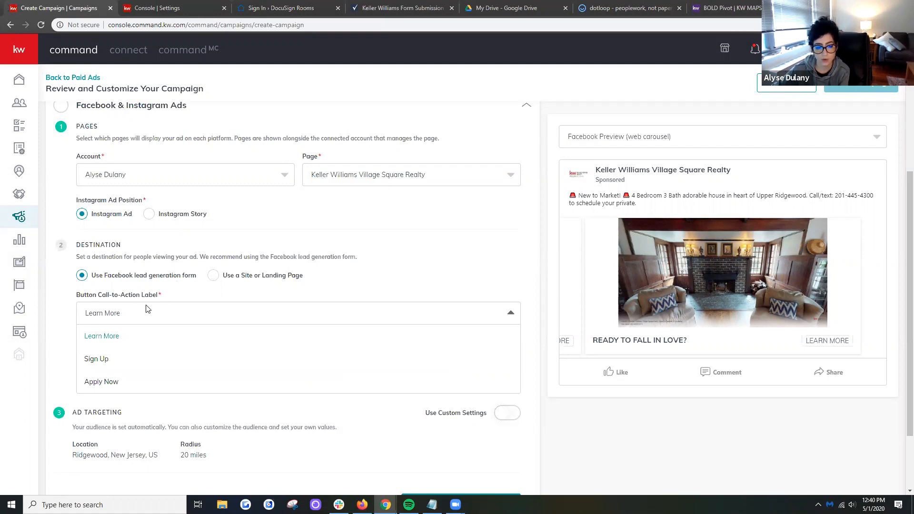
{"action": "left_click", "coordinate": [103, 338]}
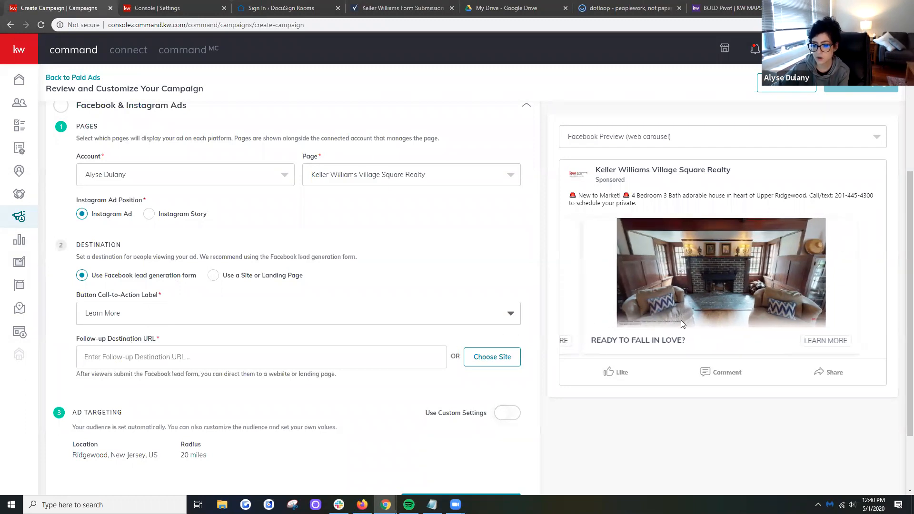
- Browse through the carousel photos in the Facebook ad preview
{"action": "left_click_drag", "start_coordinate": [715, 304], "coordinate": [582, 314]}
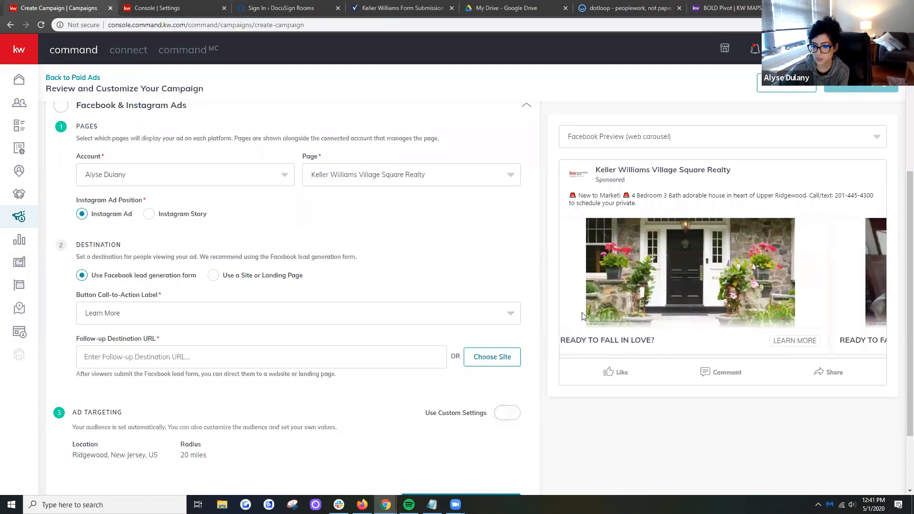
{"action": "left_click_drag", "start_coordinate": [731, 292], "coordinate": [591, 307]}
{"action": "left_click_drag", "start_coordinate": [657, 318], "coordinate": [766, 314]}
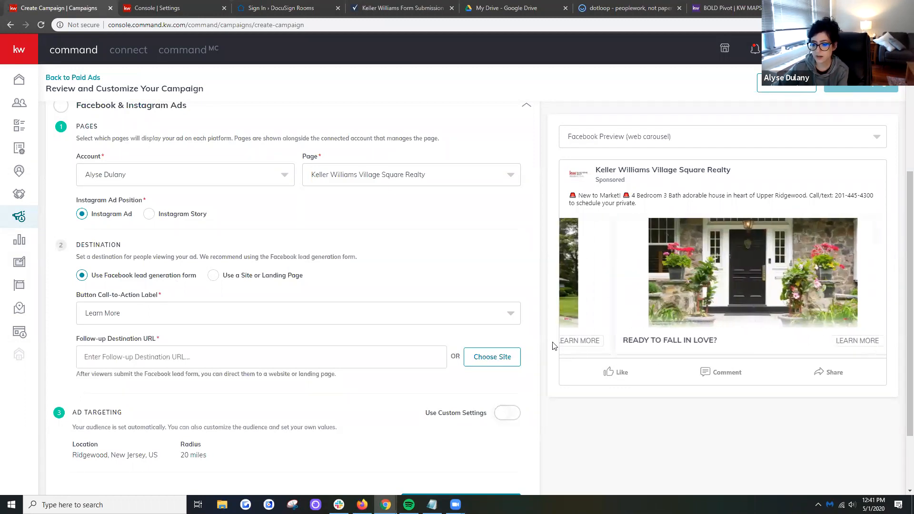
- Examine the list of available sites for the follow-up destination URL, closing it without choosing one
{"action": "left_click", "coordinate": [493, 357]}
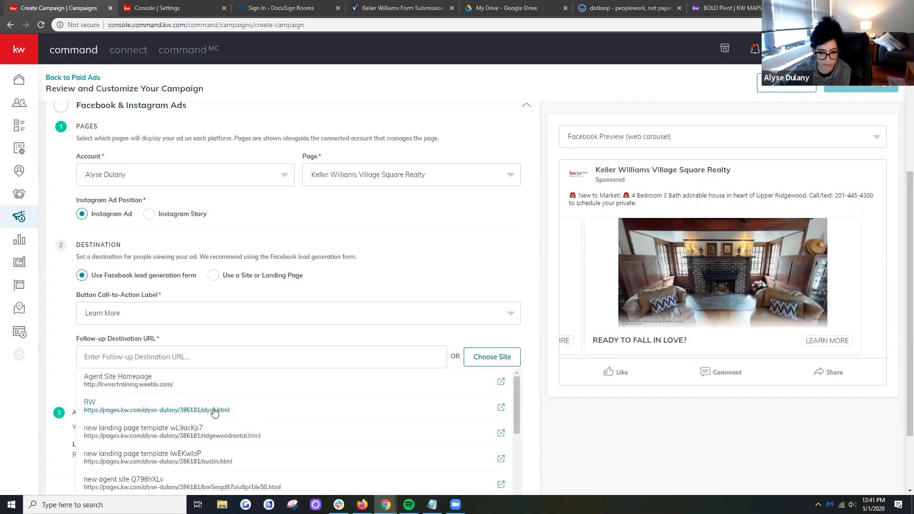
{"action": "left_click", "coordinate": [399, 347]}
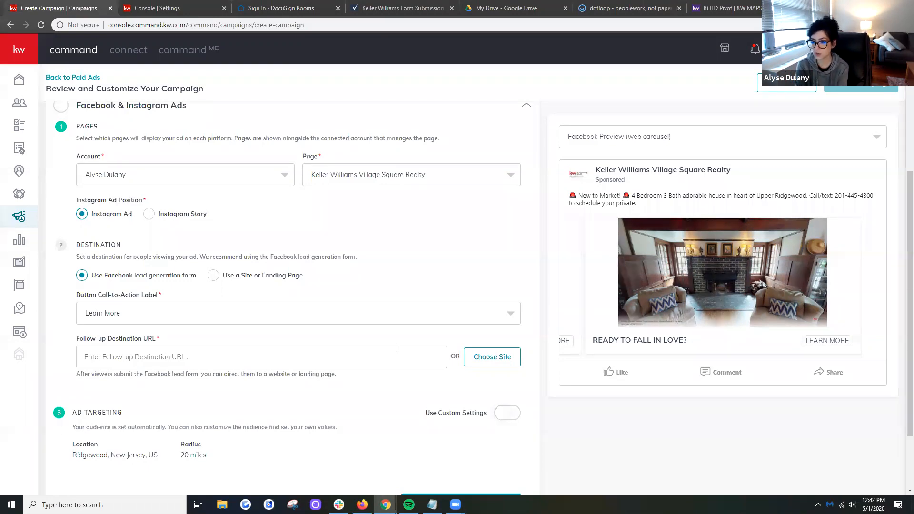
{"action": "left_click", "coordinate": [488, 358]}
{"action": "scroll", "coordinate": [515, 414], "scroll_direction": "down", "scroll_amount": 1}
{"action": "scroll", "coordinate": [515, 414], "scroll_direction": "up", "scroll_amount": 1}
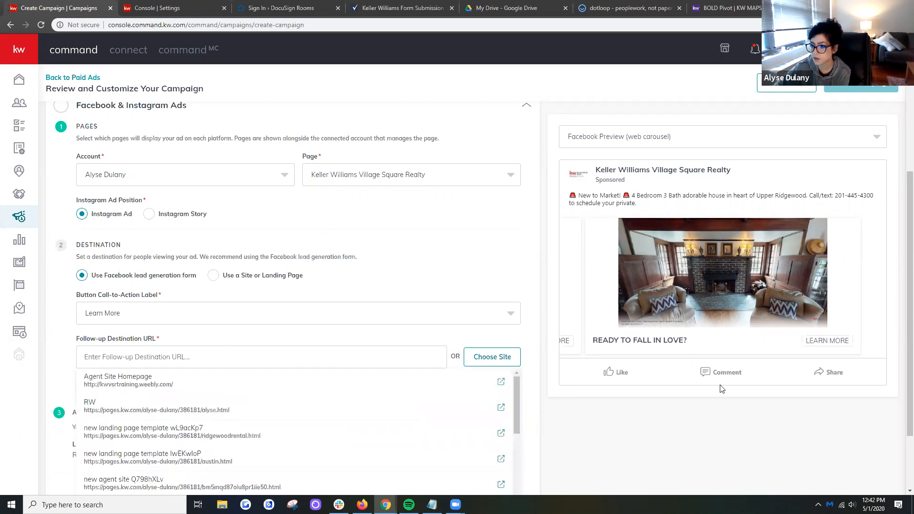
{"action": "scroll", "coordinate": [899, 264], "scroll_direction": "down", "scroll_amount": 1}
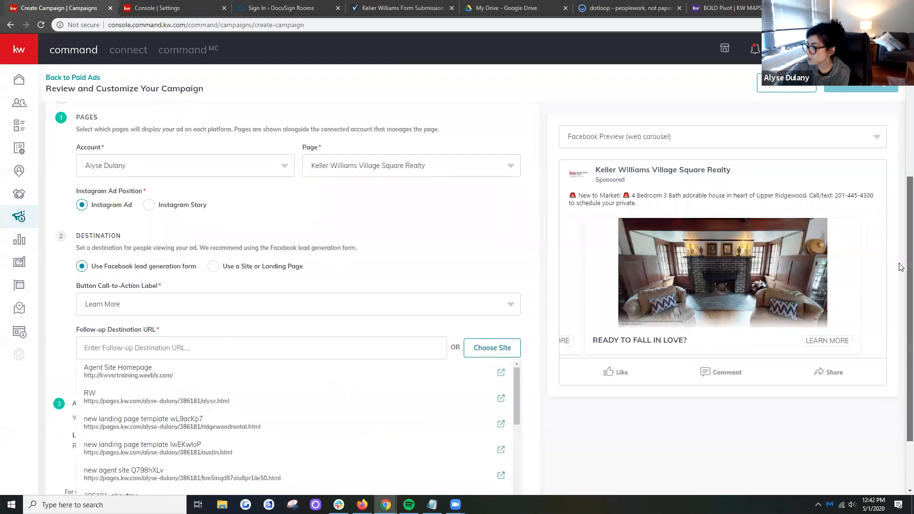
{"action": "left_click_drag", "start_coordinate": [900, 264], "coordinate": [899, 264]}
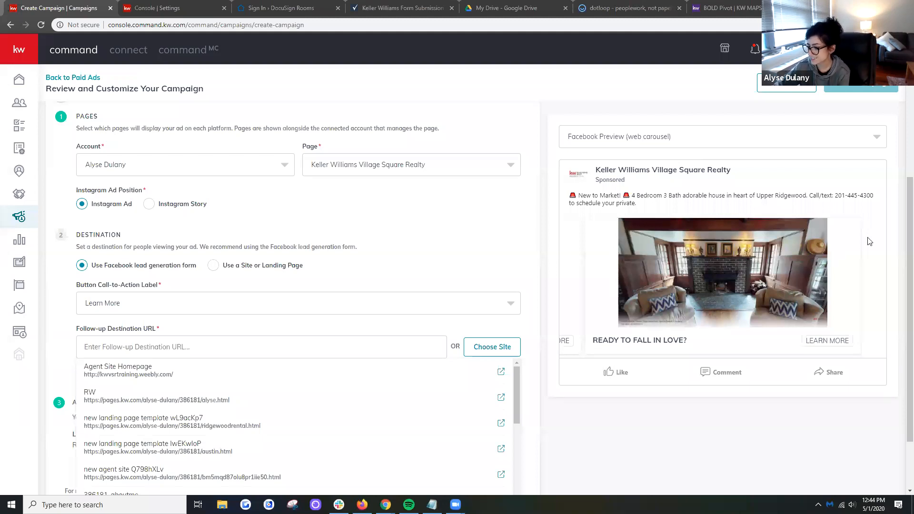
{"action": "left_click_drag", "start_coordinate": [909, 245], "coordinate": [888, 279]}
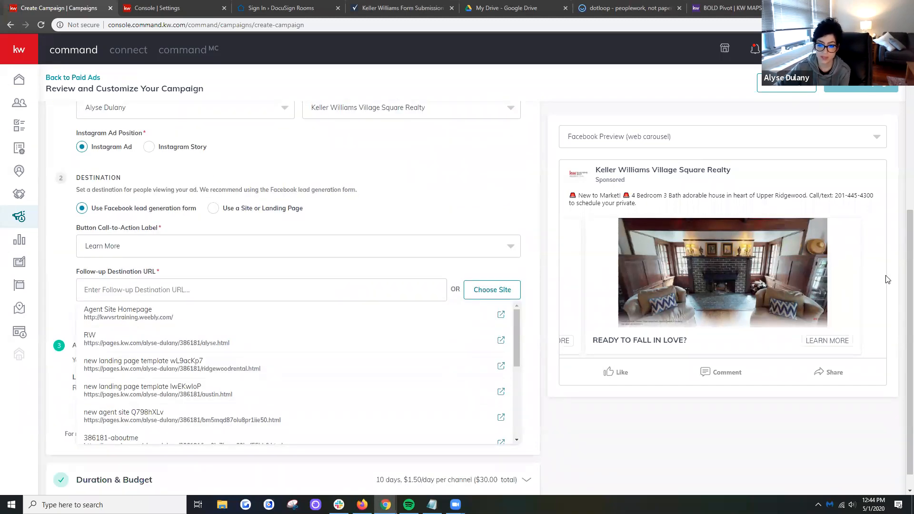
{"action": "left_click", "coordinate": [539, 316]}
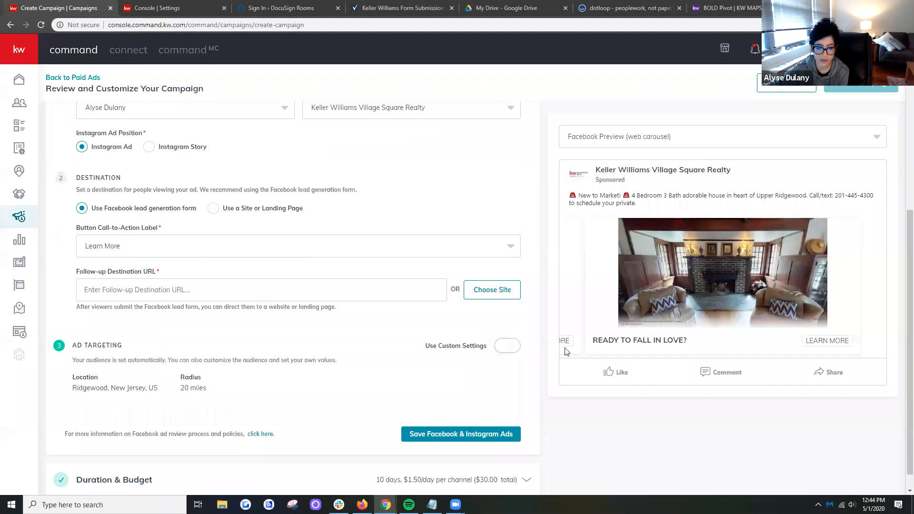
{"action": "left_click", "coordinate": [494, 300]}
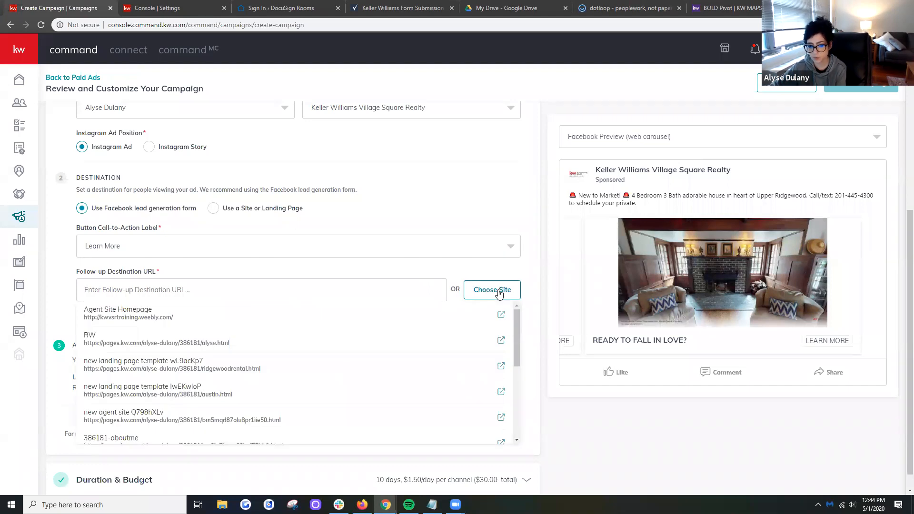
{"action": "left_click", "coordinate": [499, 294]}
{"action": "left_click", "coordinate": [495, 293]}
{"action": "left_click", "coordinate": [153, 315]}
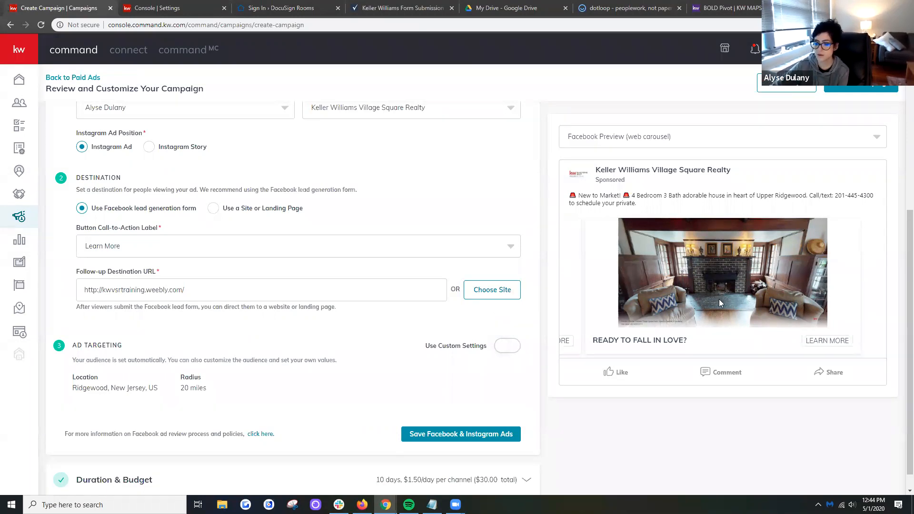
- Turn on custom settings for the ad targeting to show the database, custom audience, location and interest options
{"action": "scroll", "coordinate": [810, 324], "scroll_direction": "down", "scroll_amount": 1}
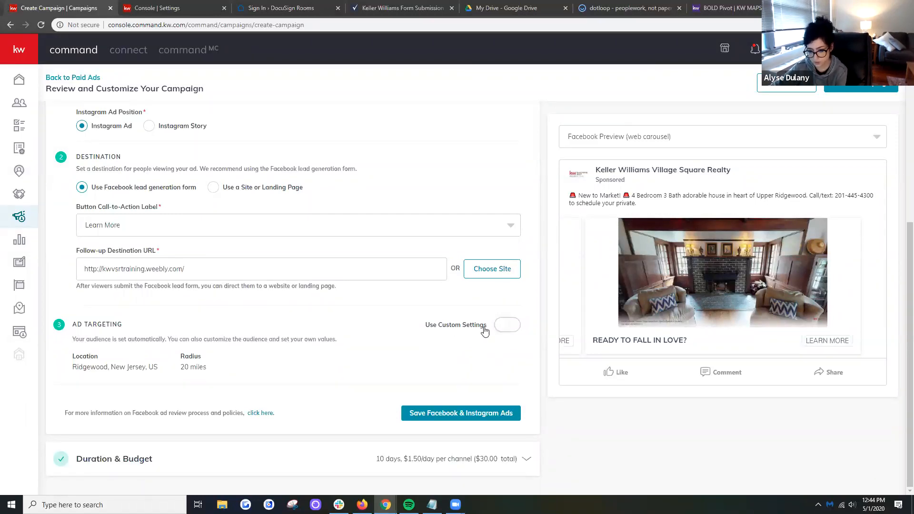
{"action": "left_click", "coordinate": [514, 328]}
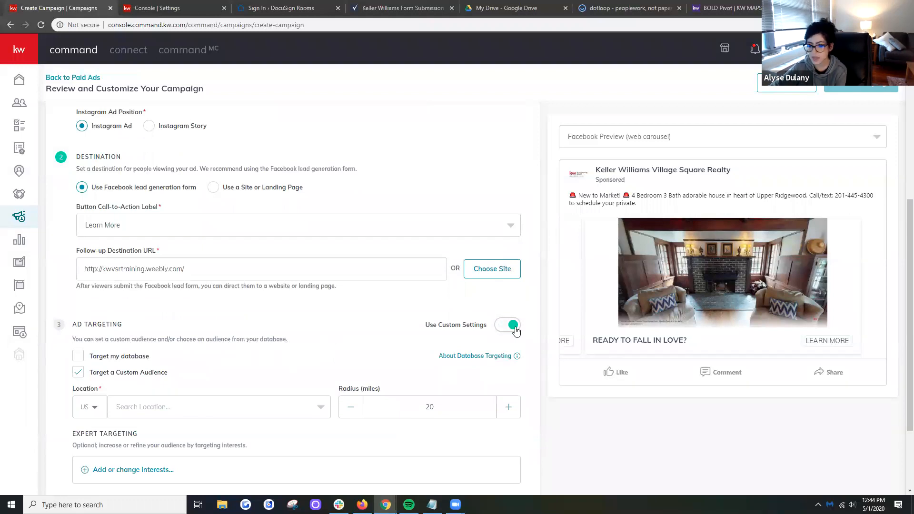
{"action": "scroll", "coordinate": [511, 335], "scroll_direction": "down", "scroll_amount": 3}
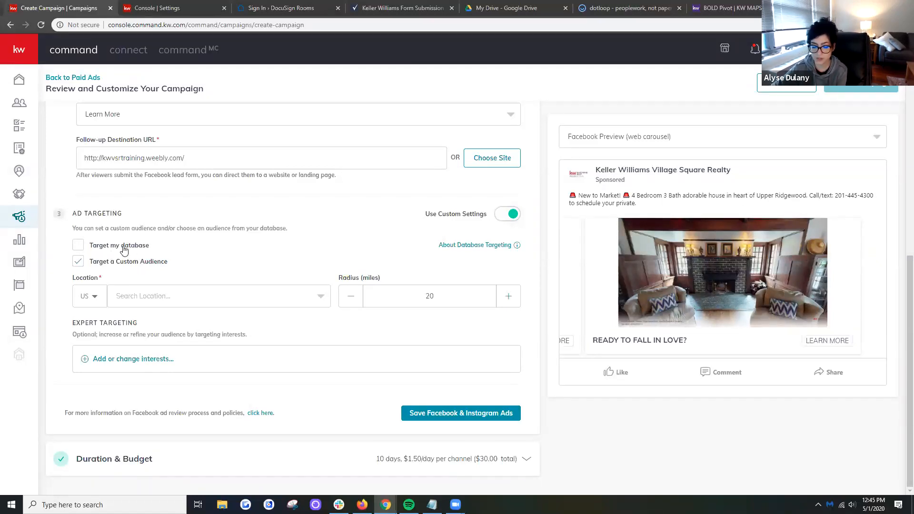
- Set the custom audience location to Bergen County, New Jersey
{"action": "left_click", "coordinate": [325, 303]}
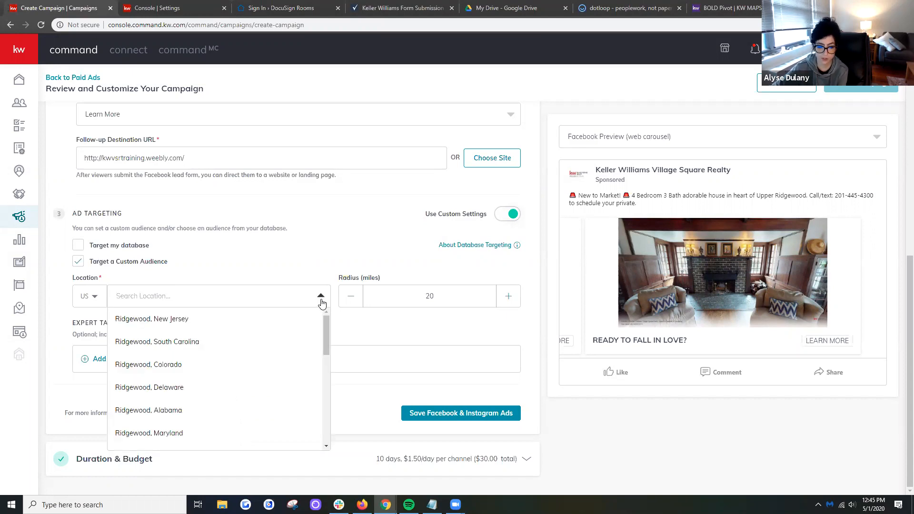
{"action": "type", "text": "bergen county"}
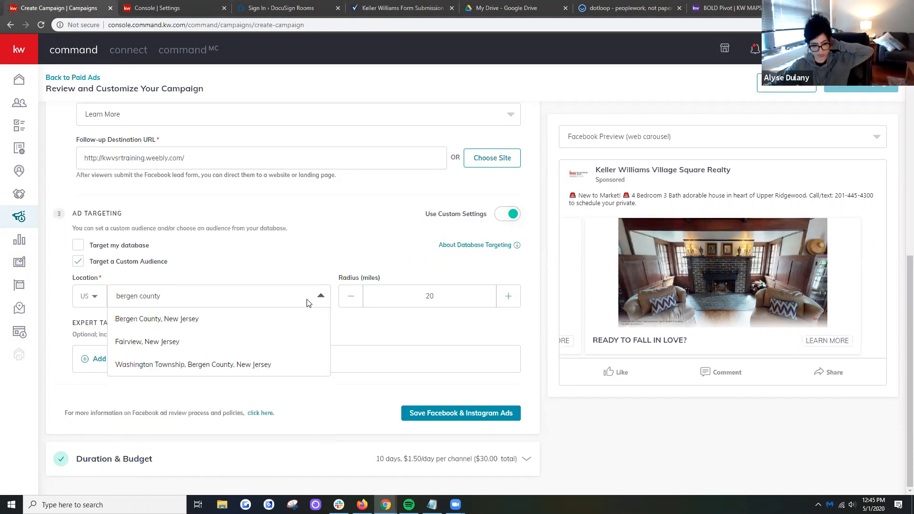
{"action": "left_click", "coordinate": [192, 318]}
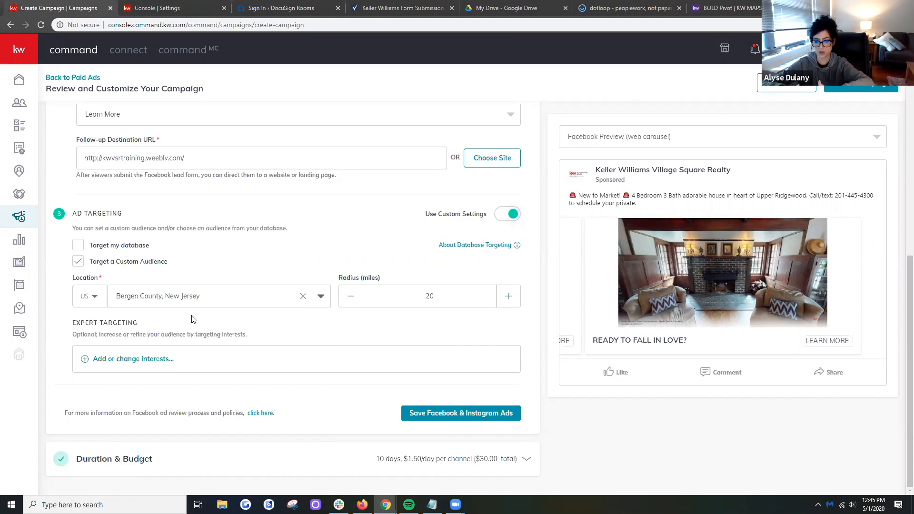
- Set the targeting radius around Bergen County to 22 miles
{"action": "double_click", "coordinate": [429, 297]}
{"action": "type", "text": "18"}
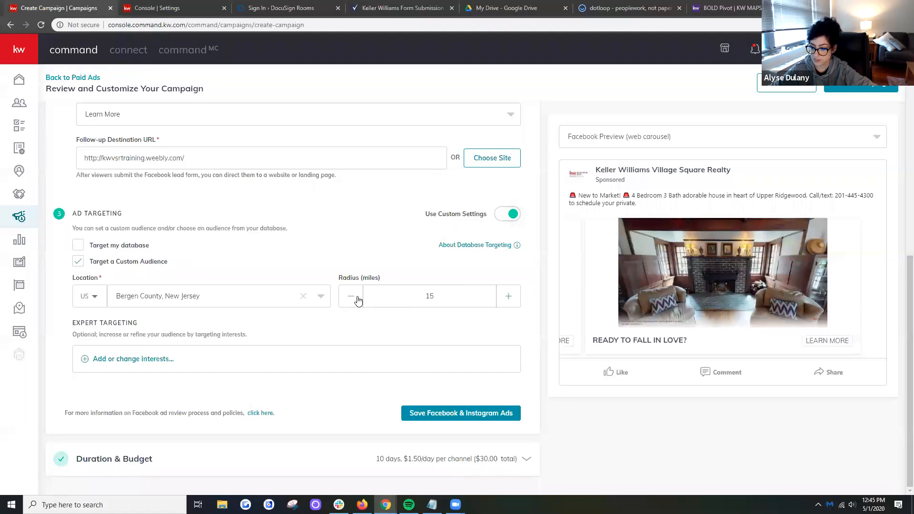
{"action": "double_click", "coordinate": [429, 296]}
{"action": "left_click", "coordinate": [441, 295]}
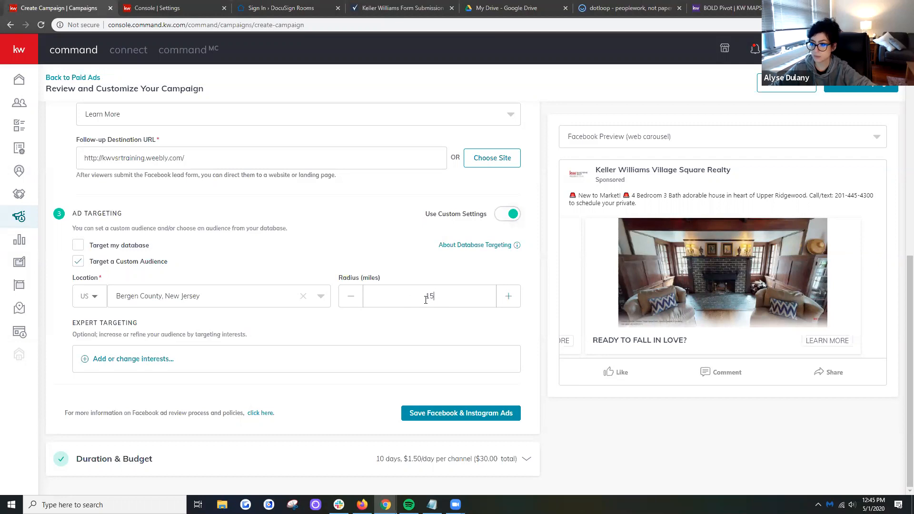
{"action": "left_click", "coordinate": [507, 299]}
{"action": "left_click", "coordinate": [506, 300]}
{"action": "left_click", "coordinate": [505, 301]}
{"action": "left_click", "coordinate": [505, 304]}
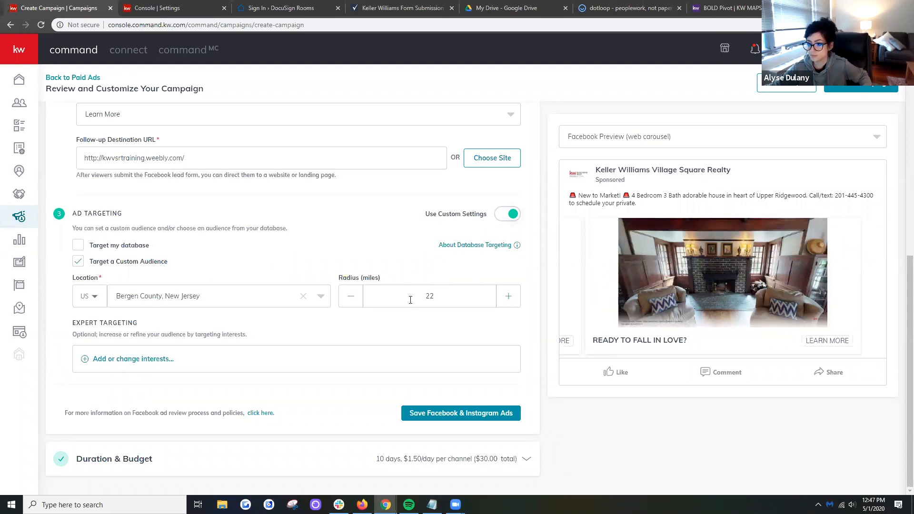
- Search the expert targeting interests for "zillow" and add the Zillow interest
{"action": "left_click", "coordinate": [163, 359]}
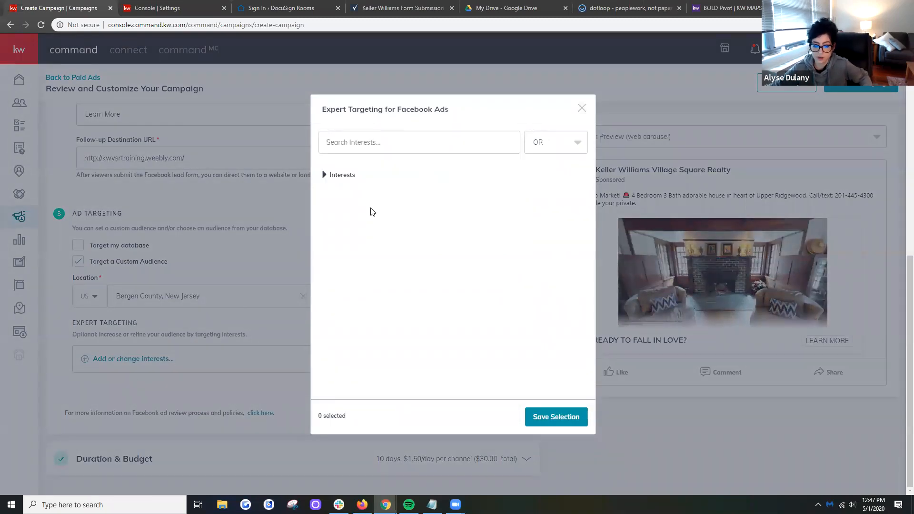
{"action": "left_click", "coordinate": [581, 108]}
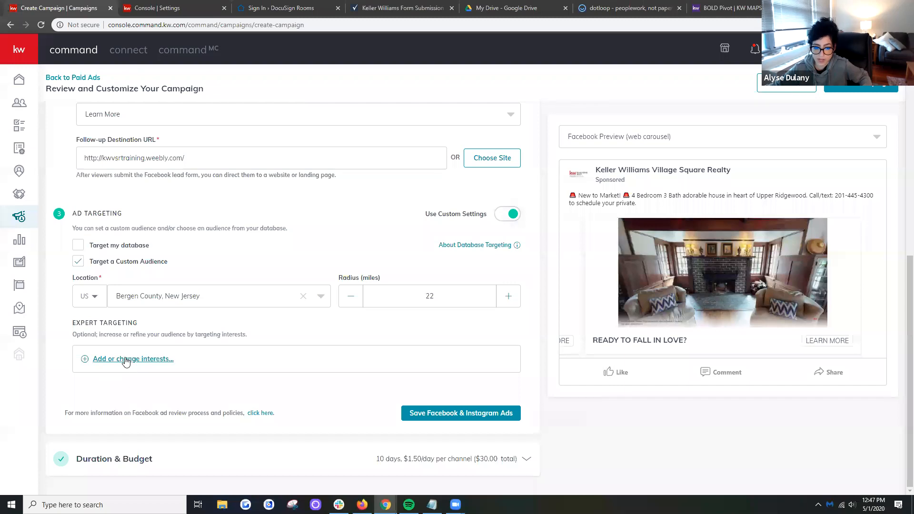
{"action": "left_click", "coordinate": [163, 360]}
{"action": "left_click", "coordinate": [326, 176]}
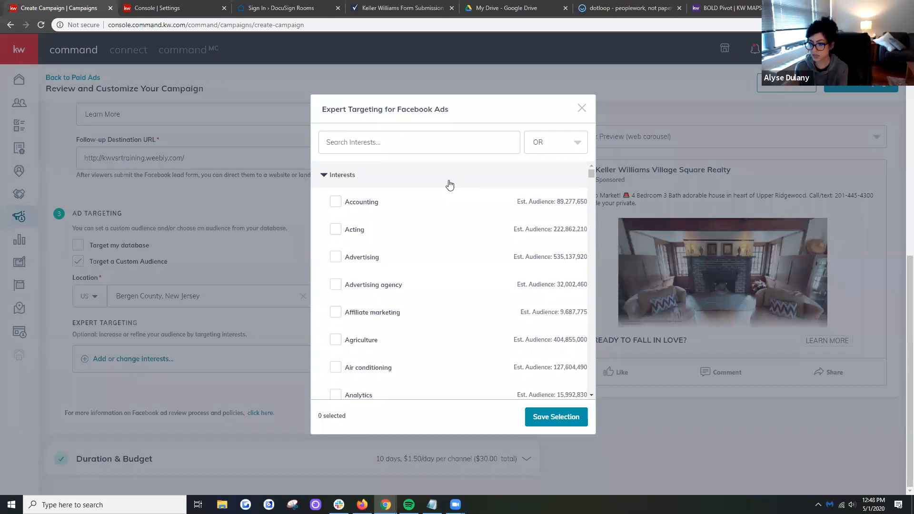
{"action": "left_click", "coordinate": [411, 148]}
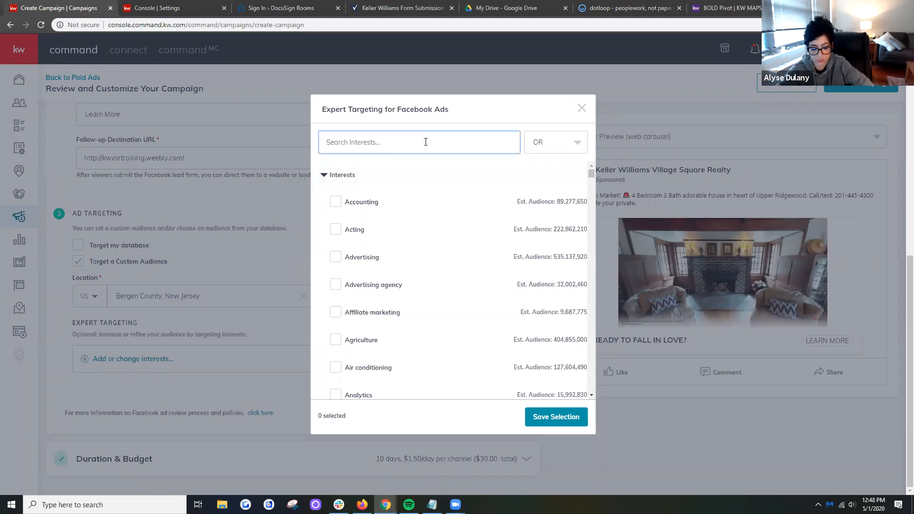
{"action": "type", "text": "zillow"}
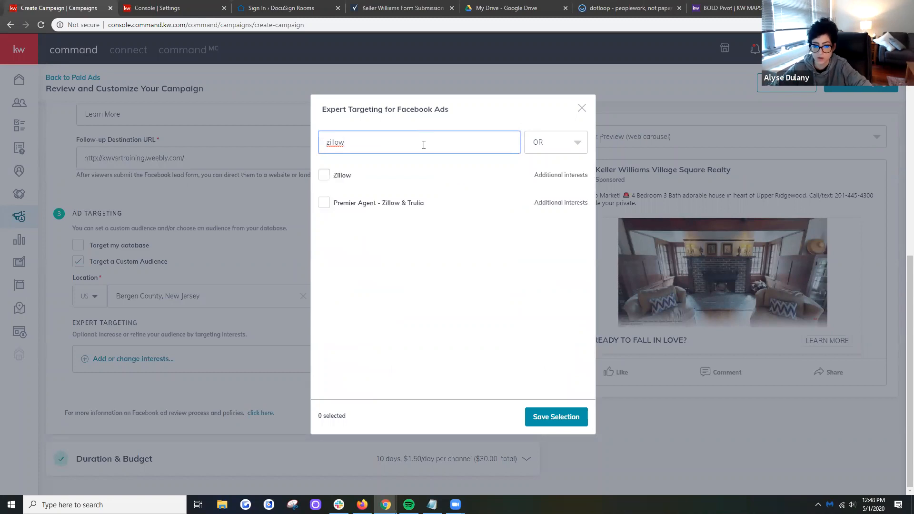
{"action": "left_click", "coordinate": [324, 179]}
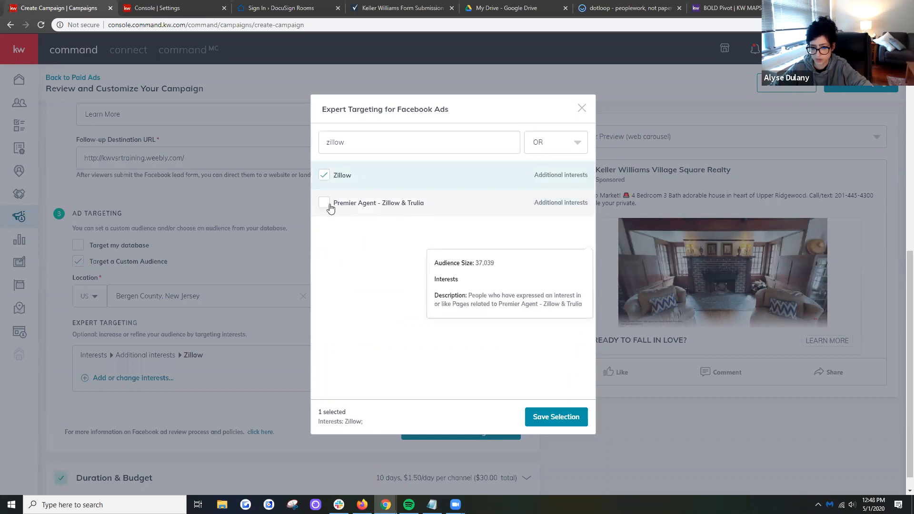
- Replace the interest search with "realtor.com" and add the realtor.com interest to the expert targeting
{"action": "left_click", "coordinate": [387, 147]}
{"action": "double_click", "coordinate": [346, 147]}
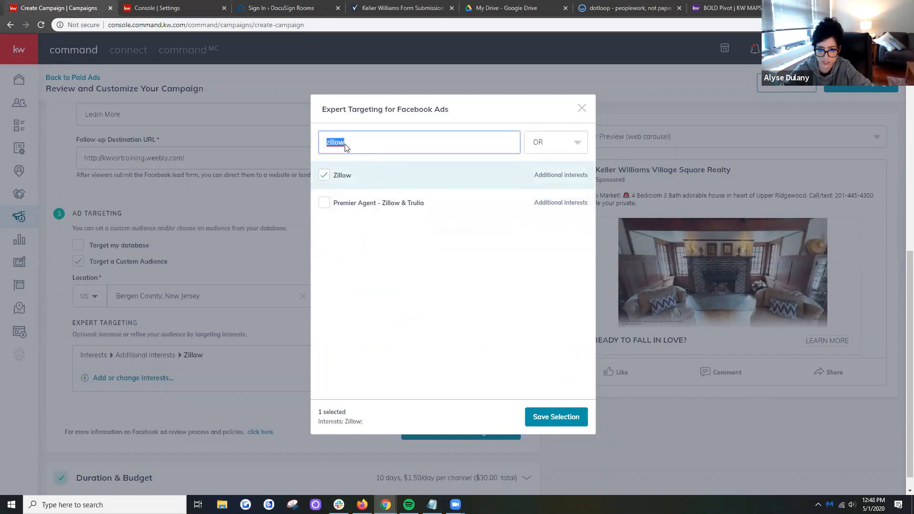
{"action": "key", "text": "BackSpace"}
{"action": "type", "text": "realtor.com"}
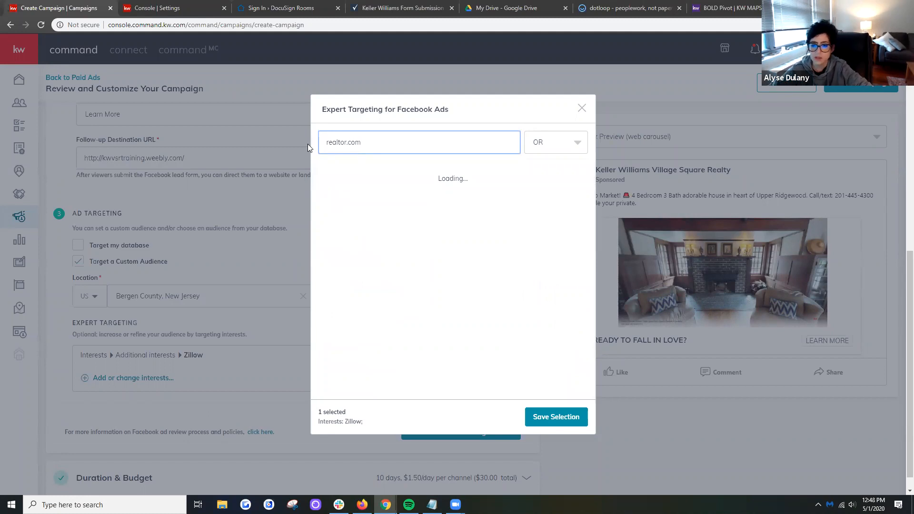
{"action": "left_click", "coordinate": [324, 175]}
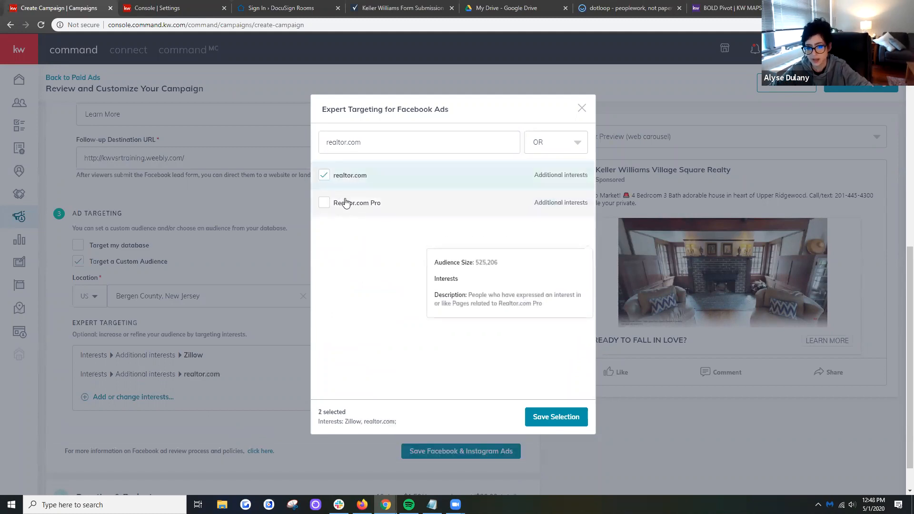
- Search the interests for "homes.com" and add the Homes.com interest to the expert targeting
{"action": "left_click_drag", "start_coordinate": [400, 143], "coordinate": [287, 145]}
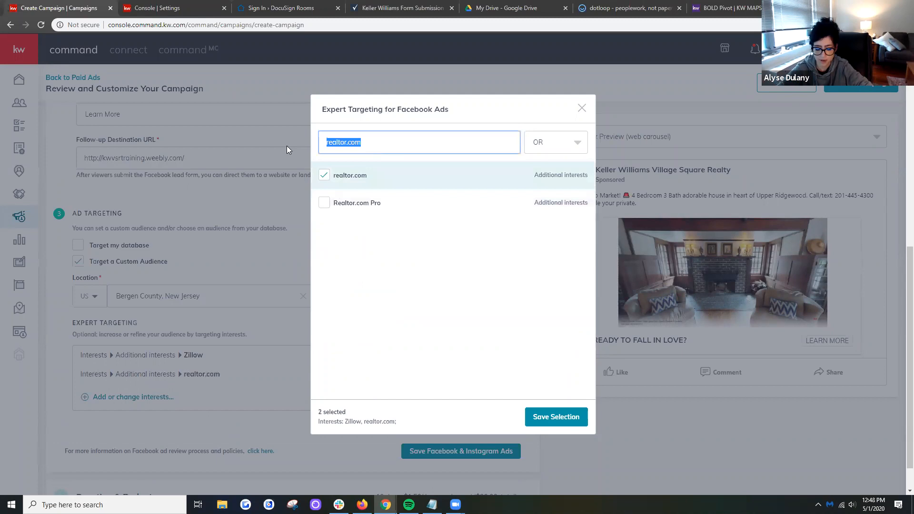
{"action": "type", "text": "homes.co,"}
{"action": "key", "text": "BackSpace"}
{"action": "type", "text": "m"}
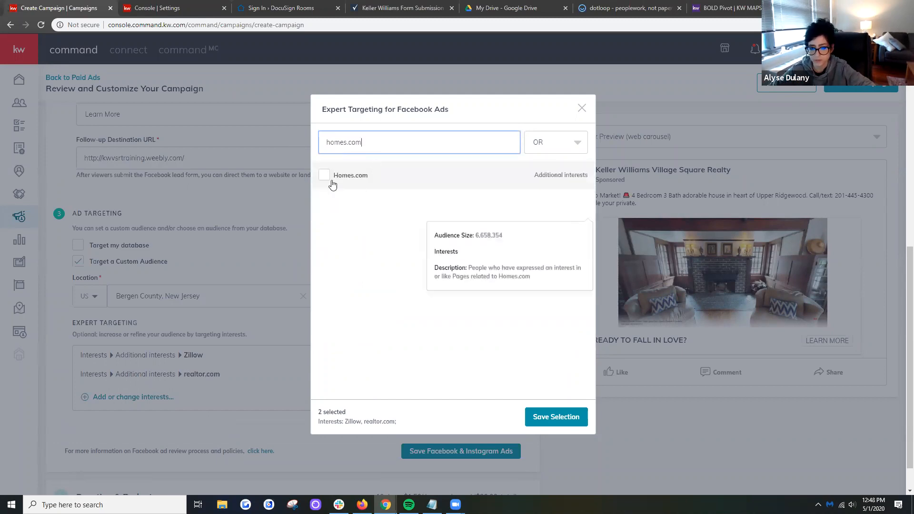
{"action": "left_click", "coordinate": [325, 175]}
- Search the interests for "trulia" and add the Trulia interest to the expert targeting
{"action": "left_click_drag", "start_coordinate": [408, 141], "coordinate": [294, 139]}
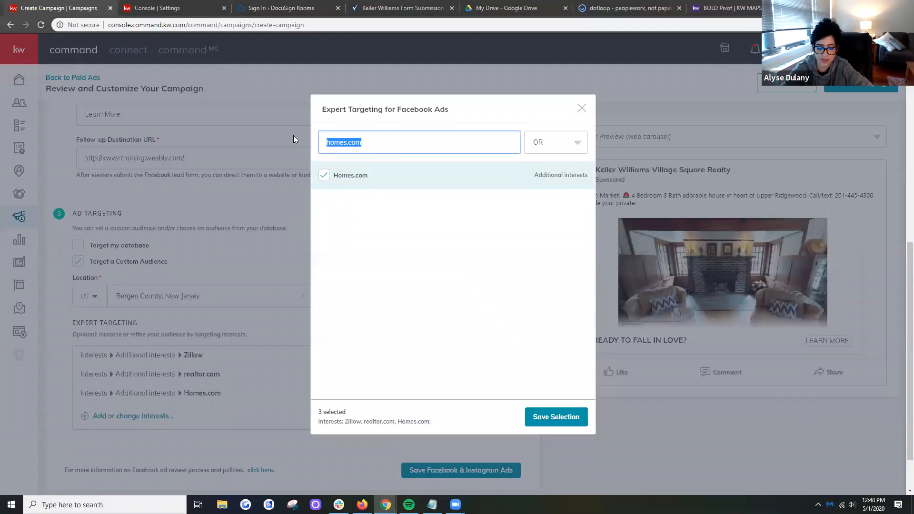
{"action": "type", "text": "trulia"}
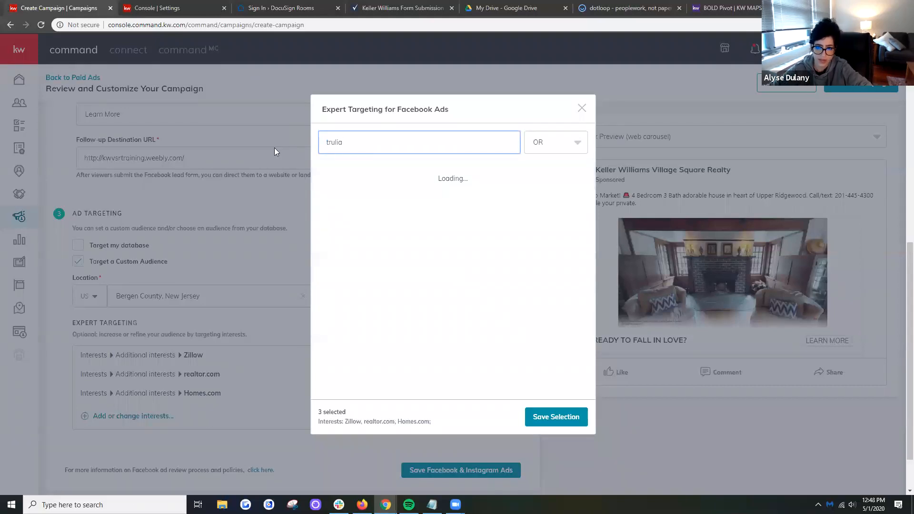
{"action": "left_click", "coordinate": [329, 173]}
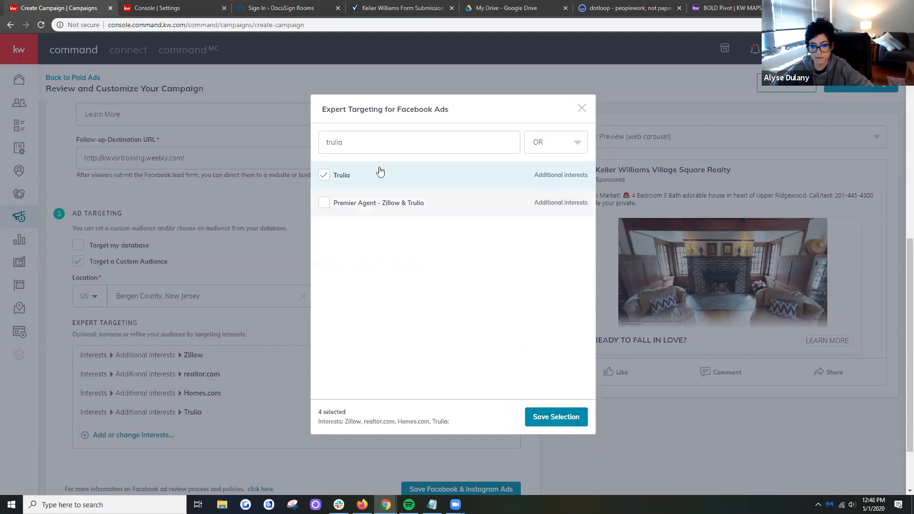
- Search the interests for "real estate" and add the Real estate broker interest
{"action": "left_click", "coordinate": [382, 142]}
{"action": "left_click_drag", "start_coordinate": [382, 142], "coordinate": [299, 145]}
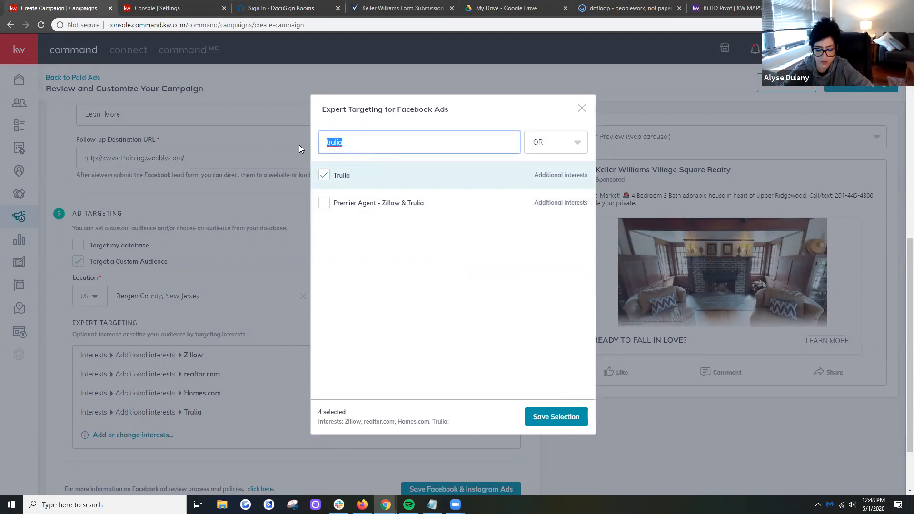
{"action": "type", "text": "real estate"}
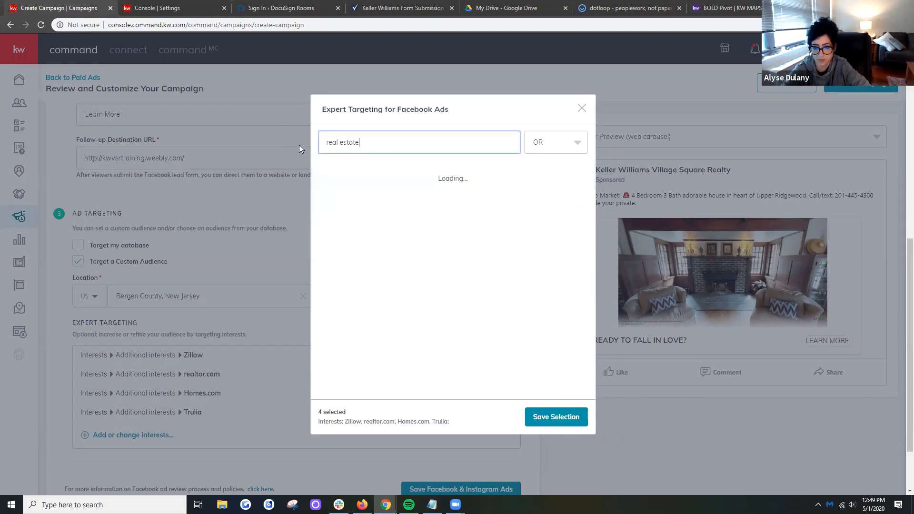
{"action": "left_click", "coordinate": [324, 175]}
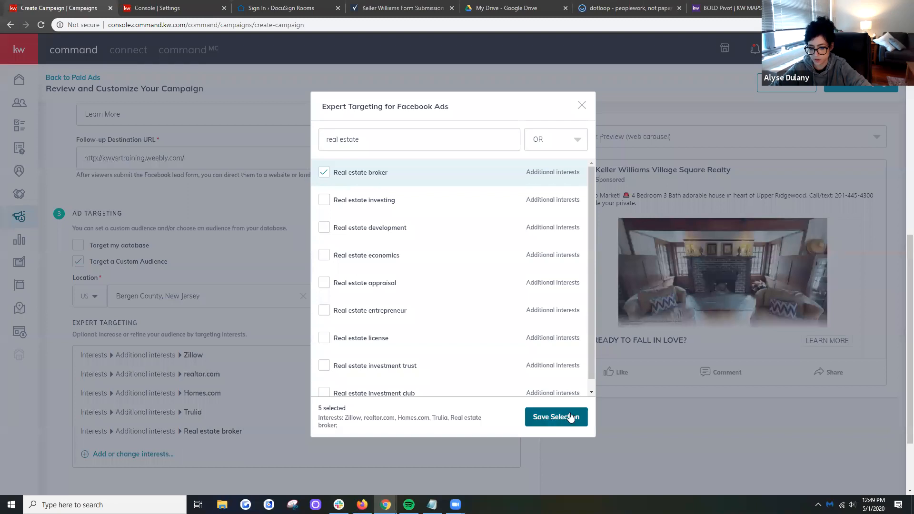
- Check the OR and AND matching options for the interests, keep OR and close the expert targeting dialog
{"action": "left_click", "coordinate": [567, 144]}
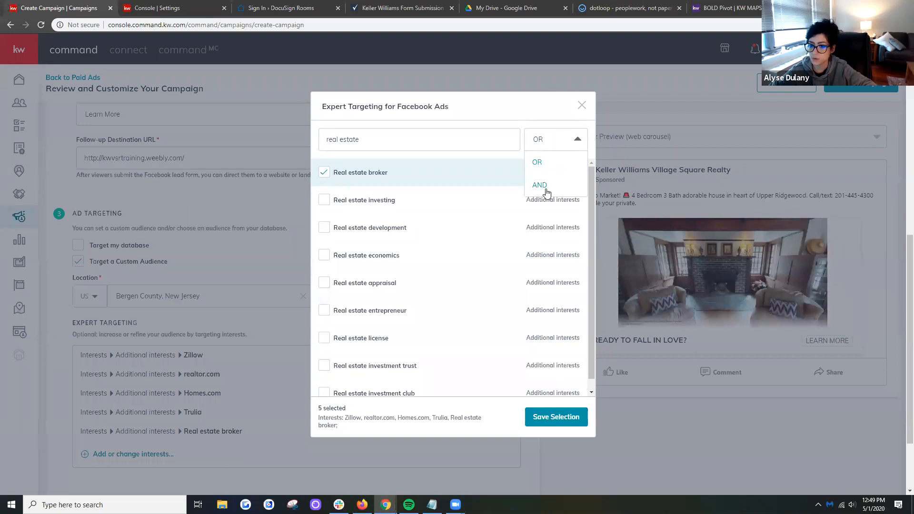
{"action": "left_click", "coordinate": [555, 136]}
{"action": "left_click", "coordinate": [582, 105]}
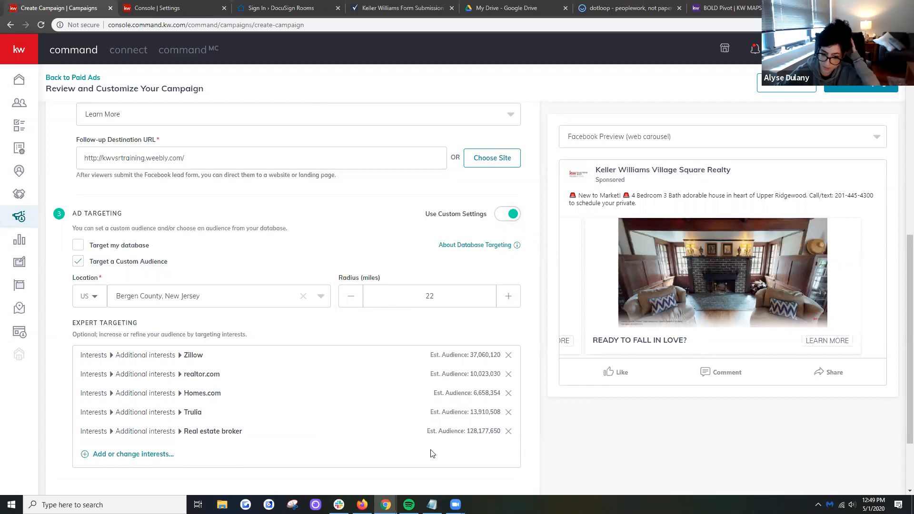
- Remove the Real estate broker interest from the expert targeting and save the Facebook & Instagram ad settings
{"action": "left_click", "coordinate": [509, 431]}
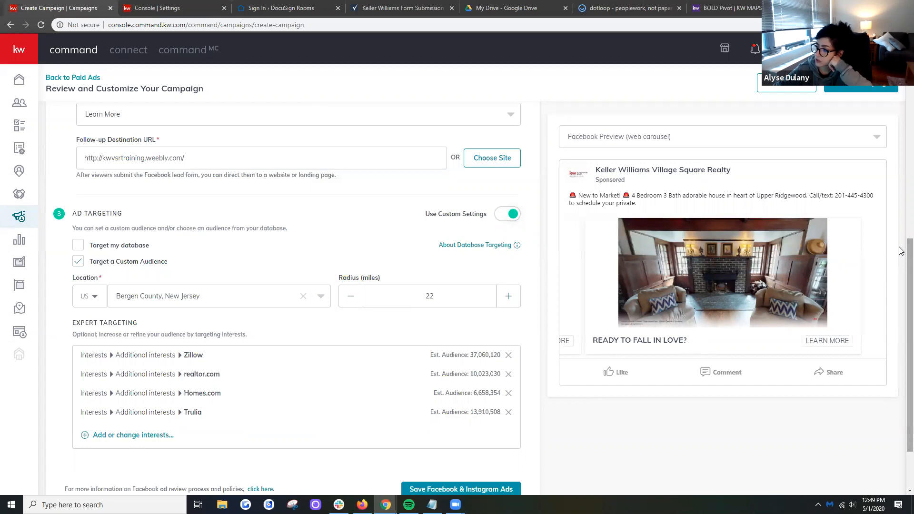
{"action": "left_click_drag", "start_coordinate": [900, 251], "coordinate": [901, 278]}
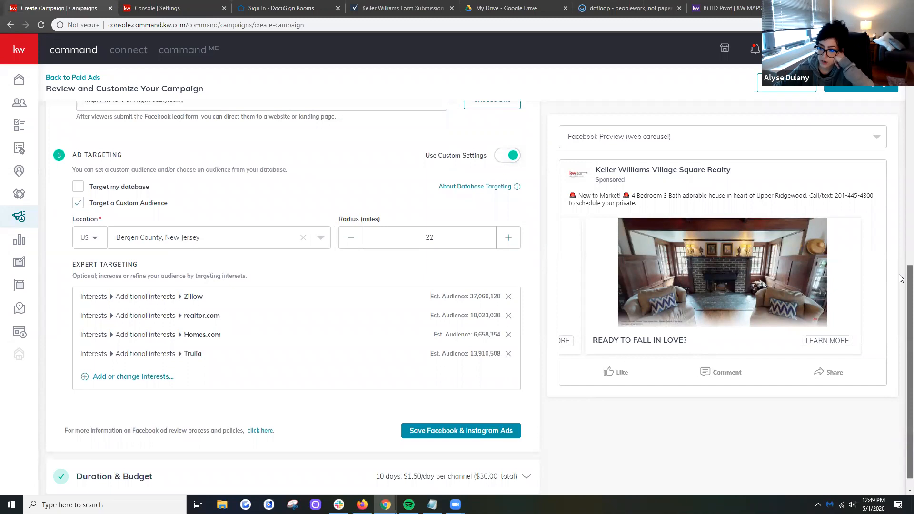
{"action": "left_click_drag", "start_coordinate": [900, 279], "coordinate": [900, 280]}
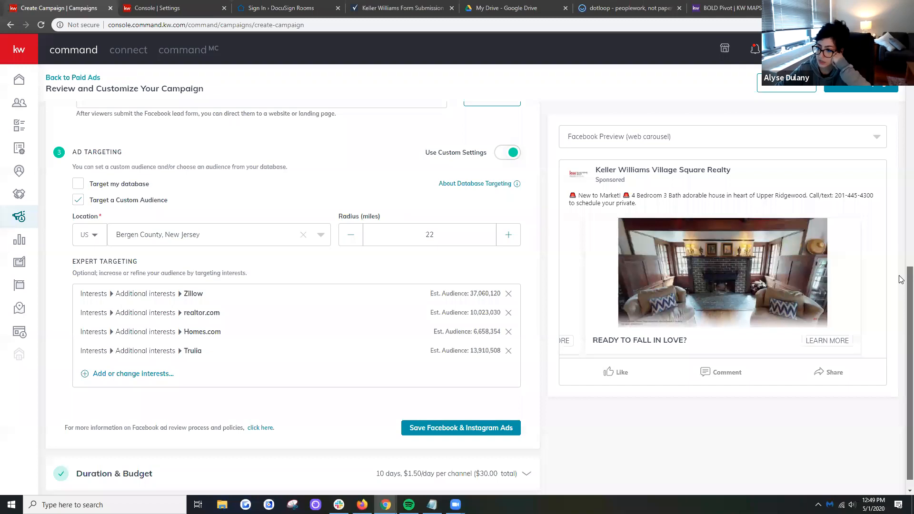
{"action": "left_click_drag", "start_coordinate": [900, 279], "coordinate": [895, 287]}
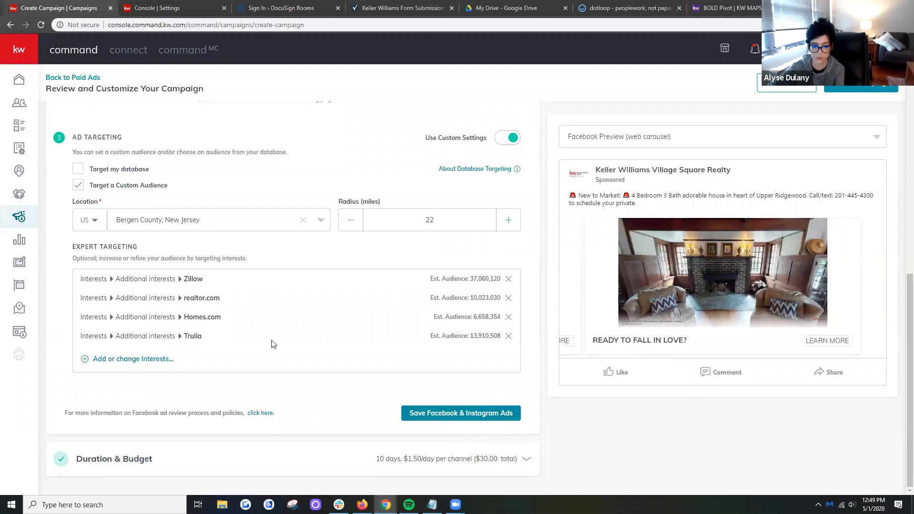
{"action": "left_click", "coordinate": [479, 413]}
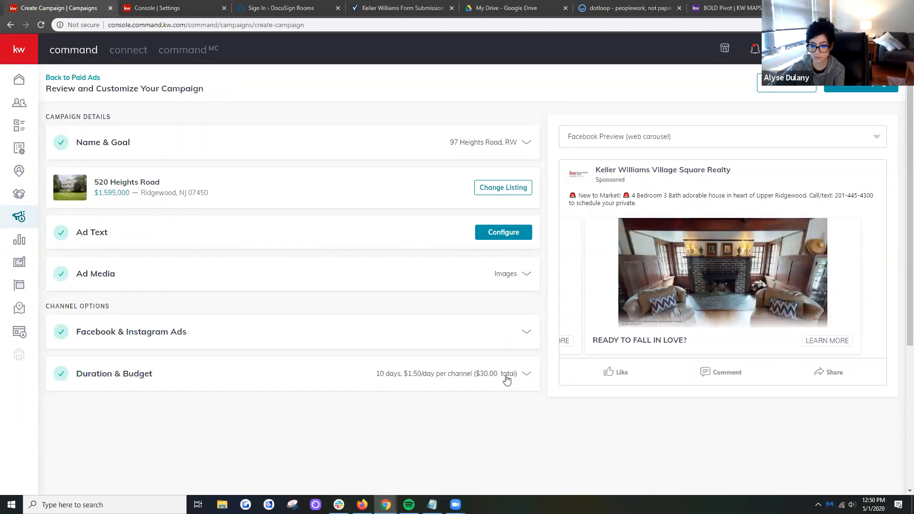
- Expand the Duration & Budget settings and set the campaign start date to May 1, 2020
{"action": "left_click", "coordinate": [507, 378]}
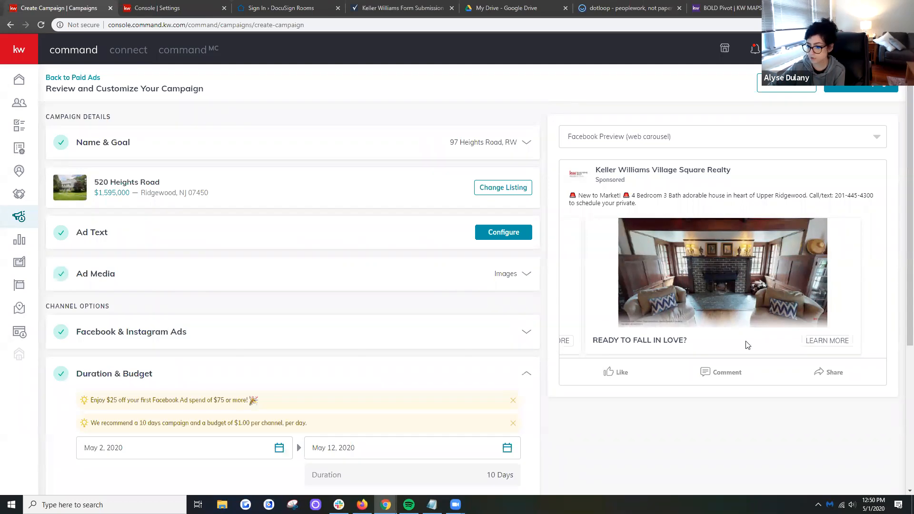
{"action": "scroll", "coordinate": [900, 376], "scroll_direction": "down", "scroll_amount": 1}
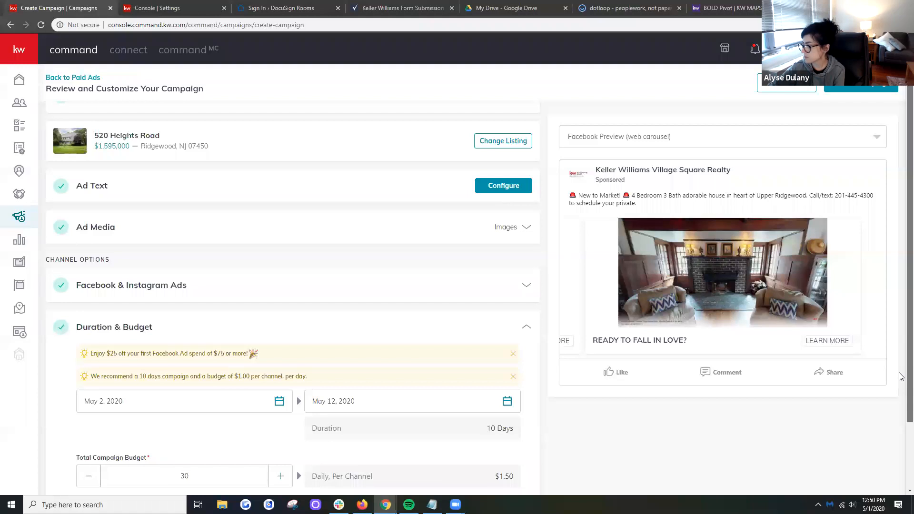
{"action": "scroll", "coordinate": [900, 376], "scroll_direction": "down", "scroll_amount": 2}
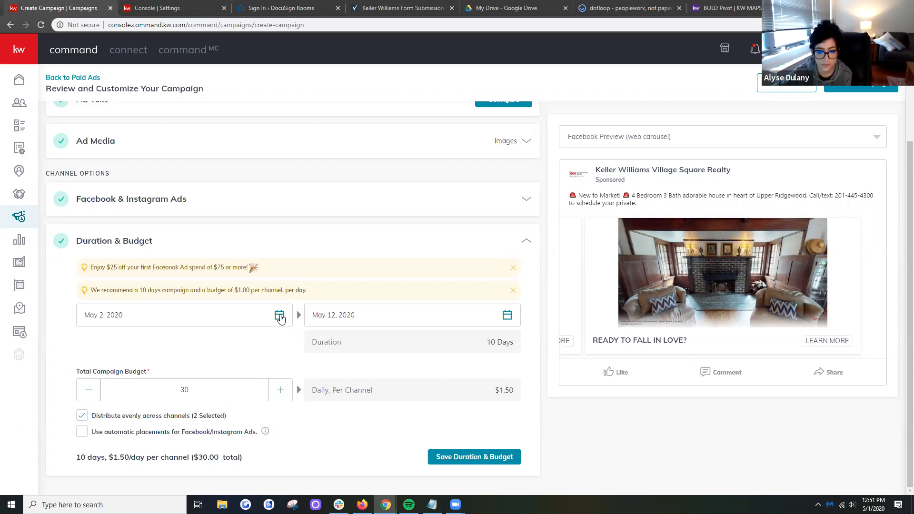
{"action": "left_click", "coordinate": [280, 317]}
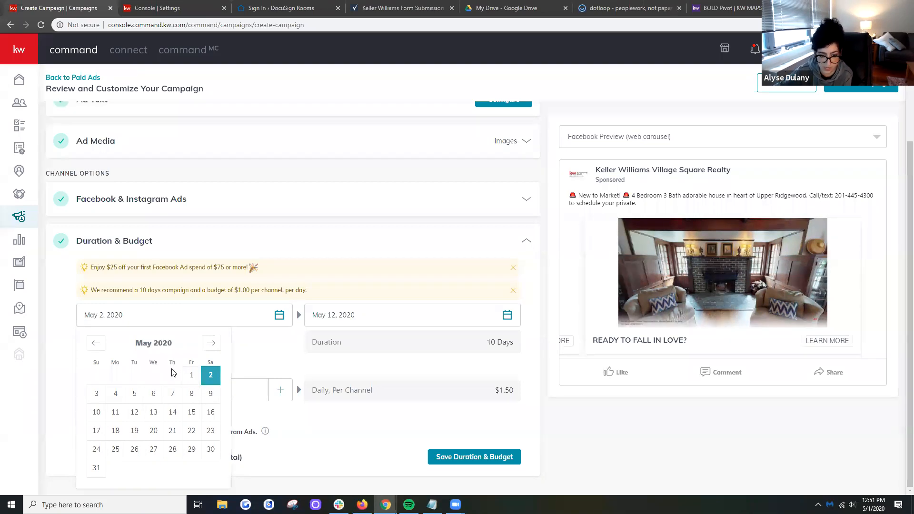
{"action": "left_click", "coordinate": [191, 376]}
- Change the campaign start date to May 2, 2020 and switch it to May 31, 2020
{"action": "left_click", "coordinate": [279, 315]}
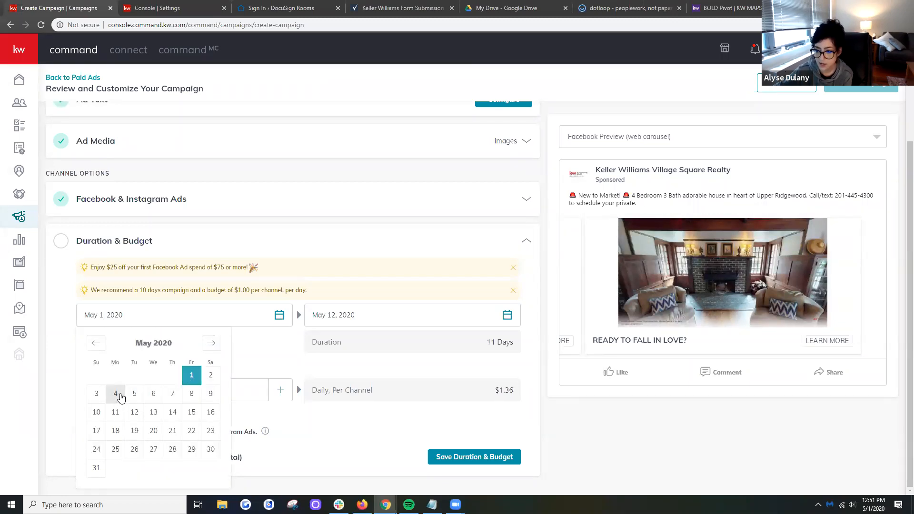
{"action": "left_click", "coordinate": [212, 376]}
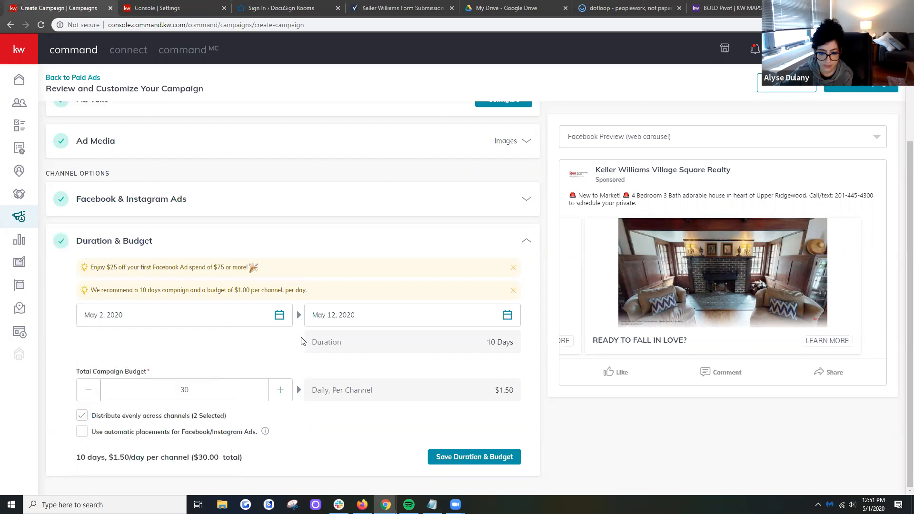
{"action": "left_click", "coordinate": [279, 316]}
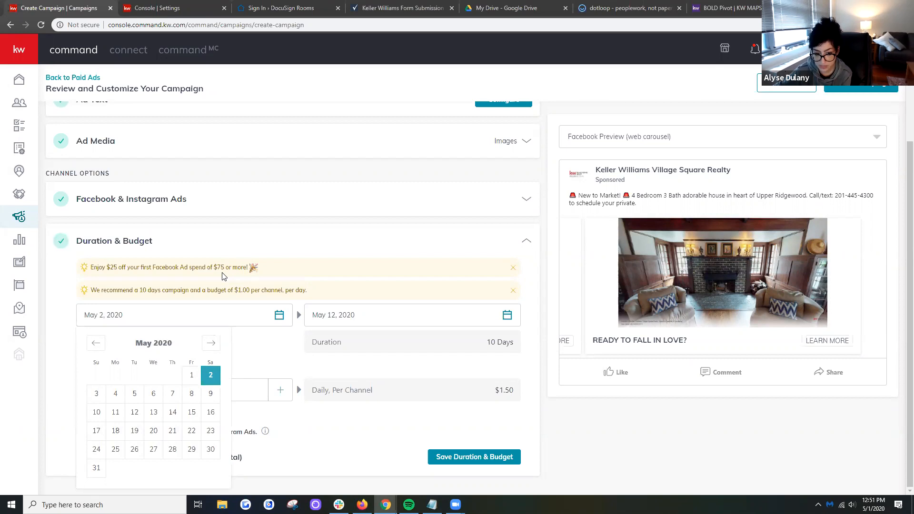
{"action": "left_click", "coordinate": [97, 468]}
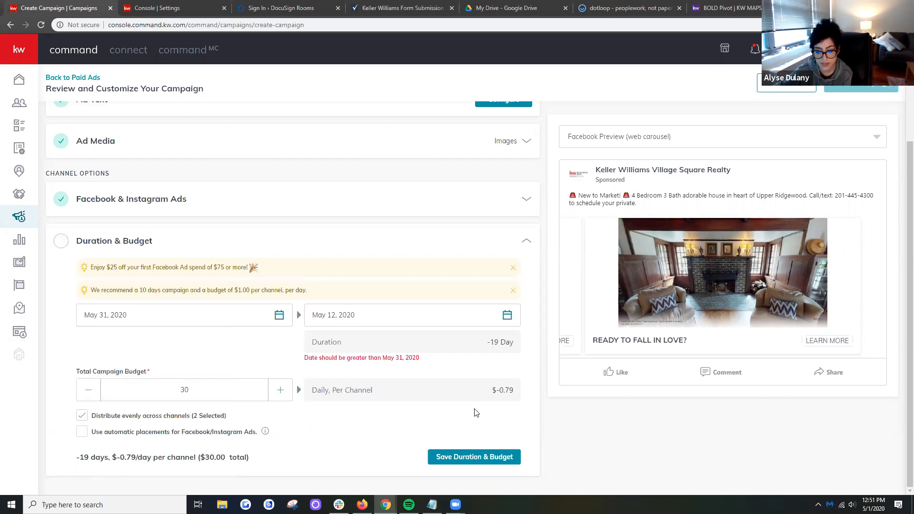
- Set the total campaign budget to $40
{"action": "left_click", "coordinate": [281, 391]}
{"action": "left_click", "coordinate": [281, 391]}
{"action": "left_click", "coordinate": [281, 390]}
{"action": "left_click", "coordinate": [281, 390]}
{"action": "left_click", "coordinate": [281, 390]}
{"action": "left_click", "coordinate": [281, 390]}
{"action": "left_click", "coordinate": [281, 390]}
{"action": "left_click", "coordinate": [281, 390]}
{"action": "left_click", "coordinate": [281, 390]}
{"action": "left_click", "coordinate": [281, 390]}
{"action": "left_click", "coordinate": [281, 391]}
{"action": "left_click", "coordinate": [281, 391]}
{"action": "left_click", "coordinate": [91, 398]}
{"action": "left_click", "coordinate": [91, 398]}
{"action": "left_click", "coordinate": [92, 398]}
{"action": "left_click", "coordinate": [92, 398]}
{"action": "left_click", "coordinate": [92, 398]}
{"action": "left_click", "coordinate": [92, 398]}
{"action": "left_click", "coordinate": [93, 398]}
{"action": "left_click", "coordinate": [92, 398]}
{"action": "left_click", "coordinate": [92, 398]}
{"action": "left_click", "coordinate": [92, 398]}
- Set the campaign to run from May 2, 2020 to May 9, 2020, staying on the campaign page
{"action": "left_click", "coordinate": [508, 323]}
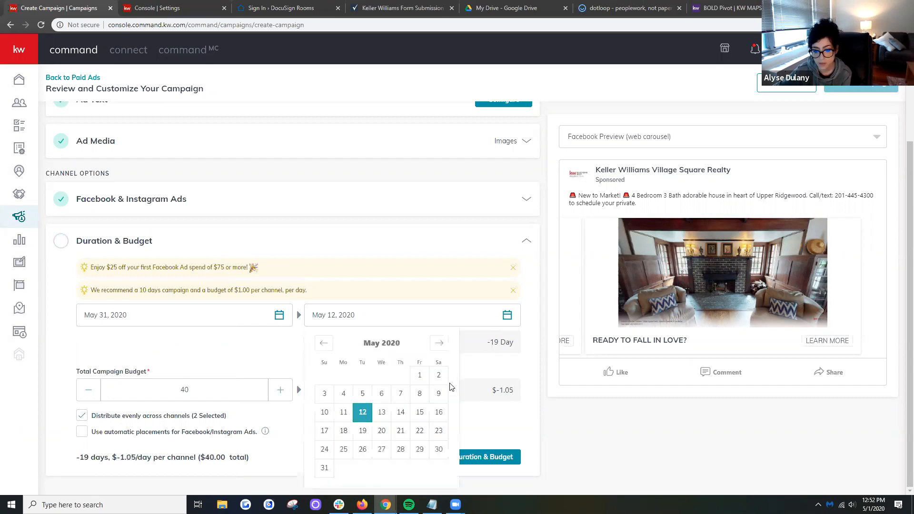
{"action": "left_click", "coordinate": [439, 376]}
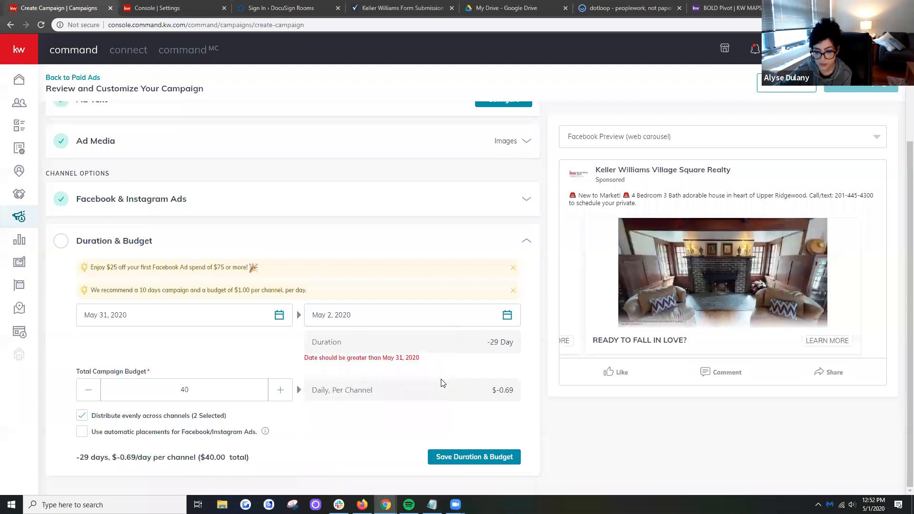
{"action": "left_click", "coordinate": [283, 320]}
{"action": "left_click", "coordinate": [210, 376]}
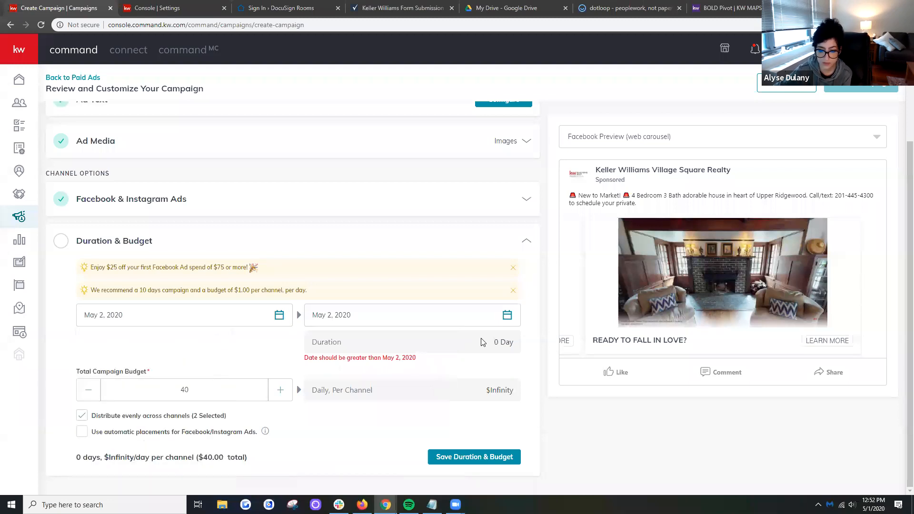
{"action": "left_click", "coordinate": [507, 316]}
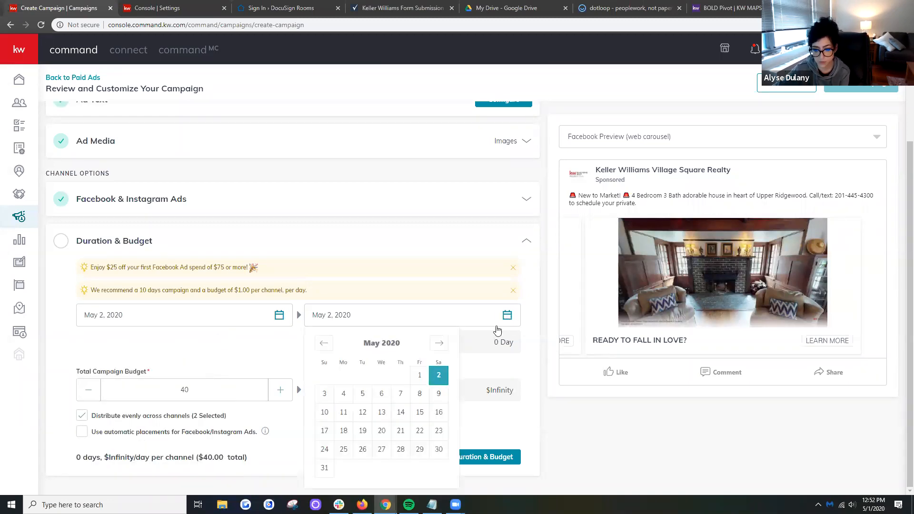
{"action": "left_click", "coordinate": [438, 398]}
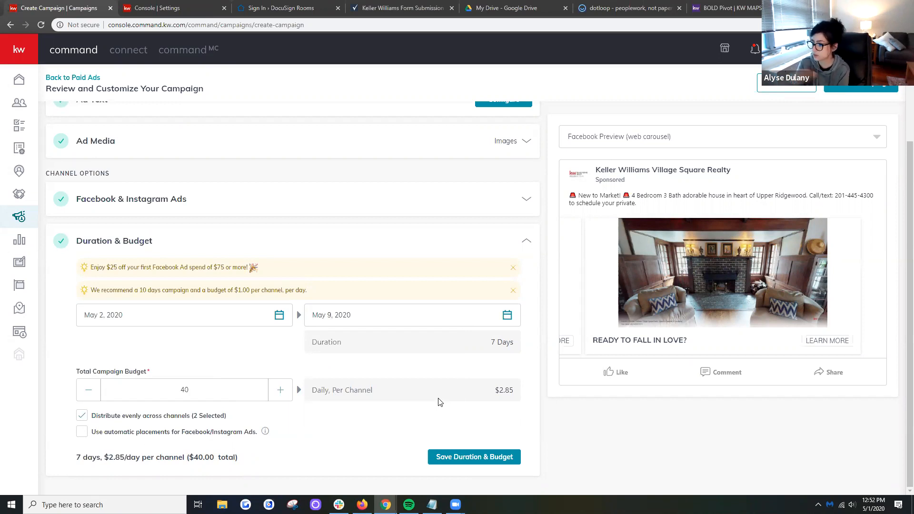
{"action": "key", "text": "alt+Left"}
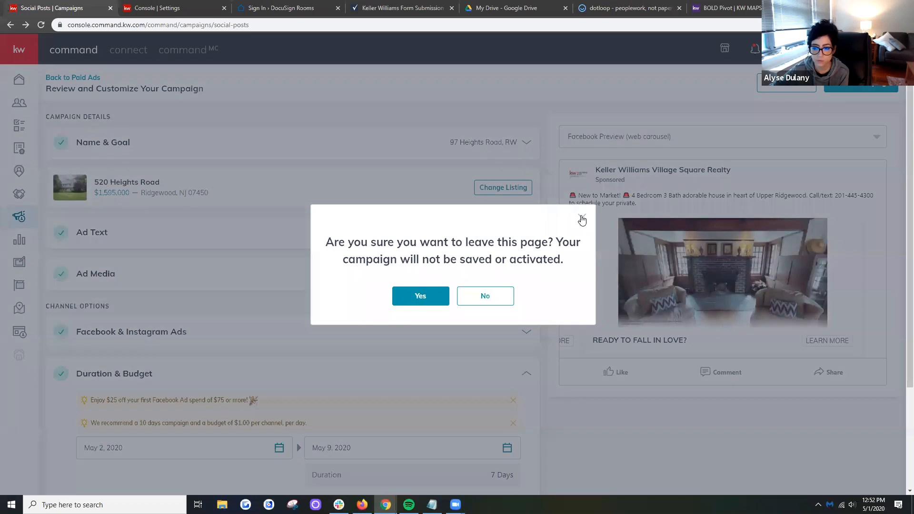
{"action": "left_click", "coordinate": [581, 220]}
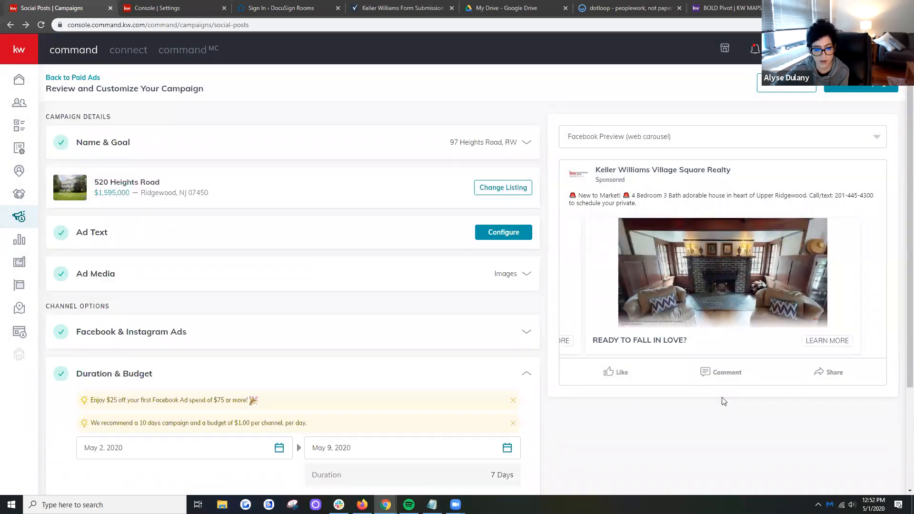
- Lower the total campaign budget to $28
{"action": "scroll", "coordinate": [466, 391], "scroll_direction": "down", "scroll_amount": 3}
{"action": "left_click", "coordinate": [89, 394]}
{"action": "left_click", "coordinate": [89, 395]}
{"action": "left_click", "coordinate": [89, 394]}
{"action": "left_click", "coordinate": [89, 395]}
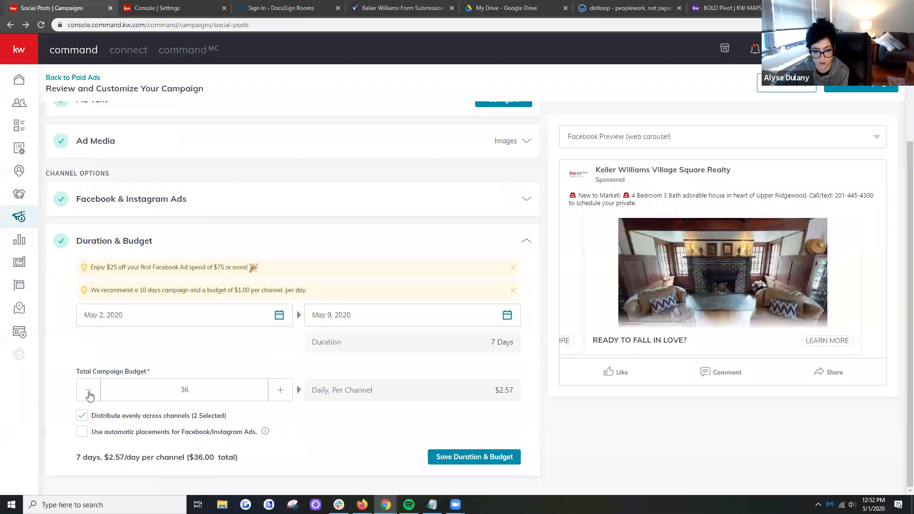
{"action": "left_click", "coordinate": [89, 394]}
{"action": "left_click", "coordinate": [89, 395]}
{"action": "left_click", "coordinate": [89, 395]}
{"action": "left_click", "coordinate": [89, 395]}
{"action": "left_click", "coordinate": [89, 395]}
{"action": "left_click", "coordinate": [89, 395]}
{"action": "left_click", "coordinate": [283, 398]}
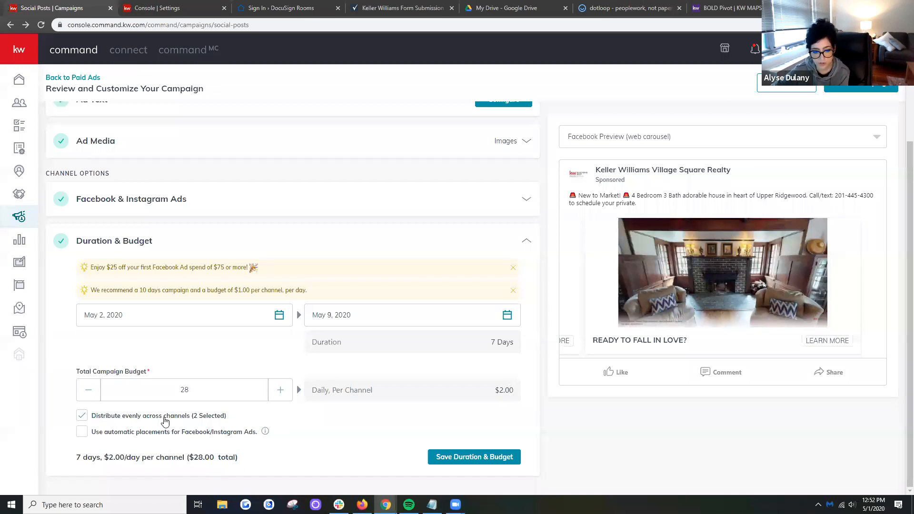
- Turn off even distribution across channels to view the separate Facebook and Instagram budgets, and turn it back on
{"action": "left_click", "coordinate": [82, 417]}
{"action": "scroll", "coordinate": [277, 447], "scroll_direction": "down", "scroll_amount": 2}
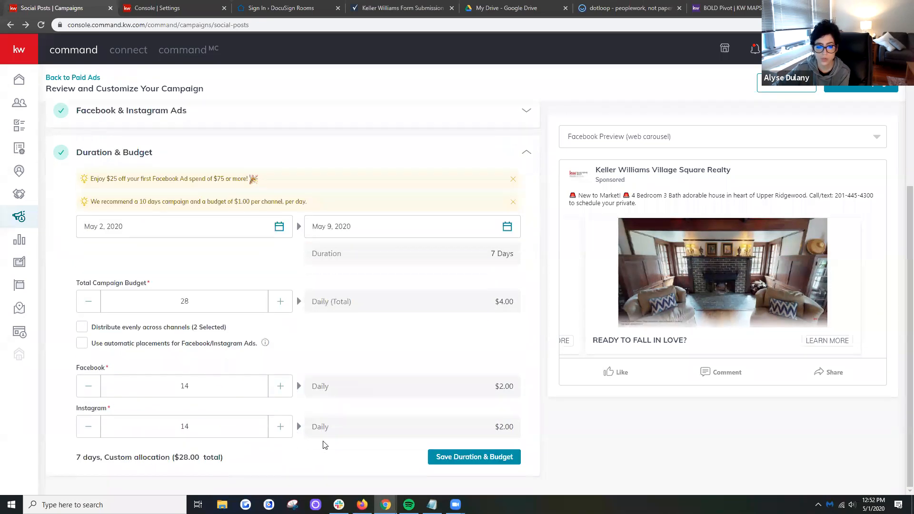
{"action": "scroll", "coordinate": [324, 445], "scroll_direction": "up", "scroll_amount": 1}
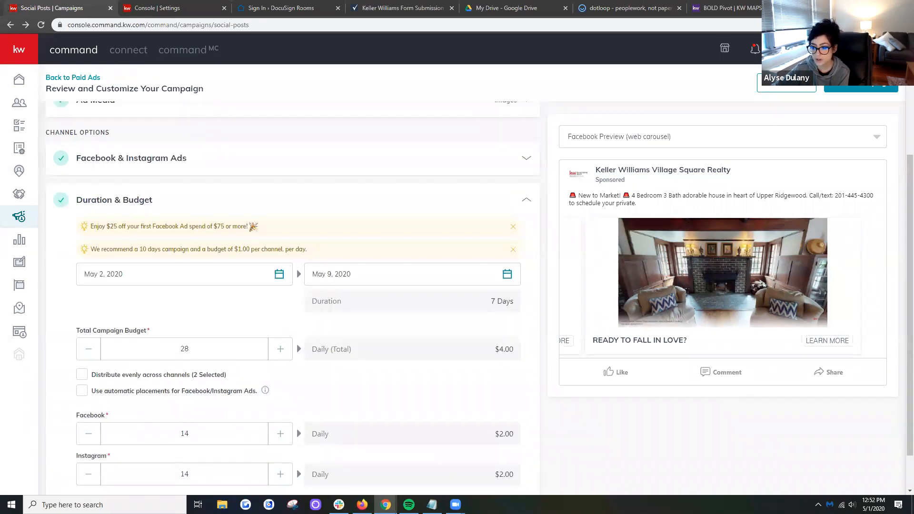
{"action": "scroll", "coordinate": [871, 365], "scroll_direction": "down", "scroll_amount": 1}
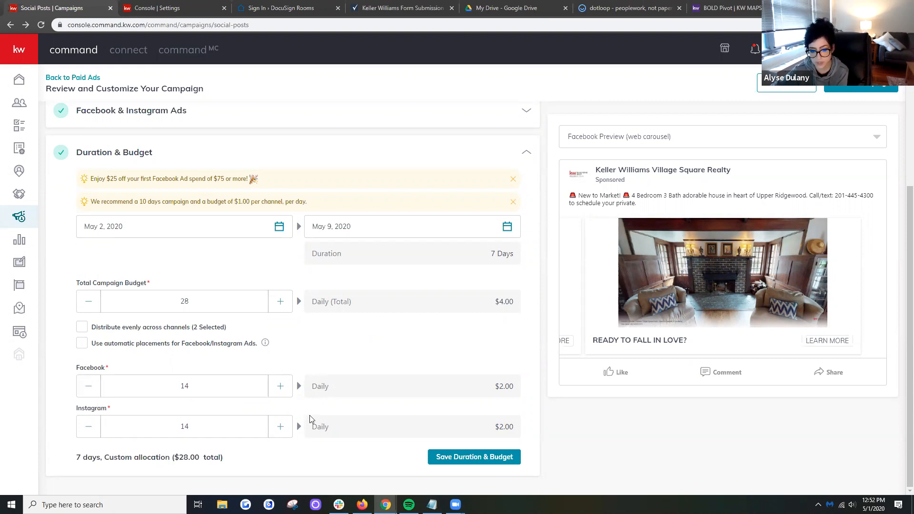
{"action": "left_click", "coordinate": [82, 327]}
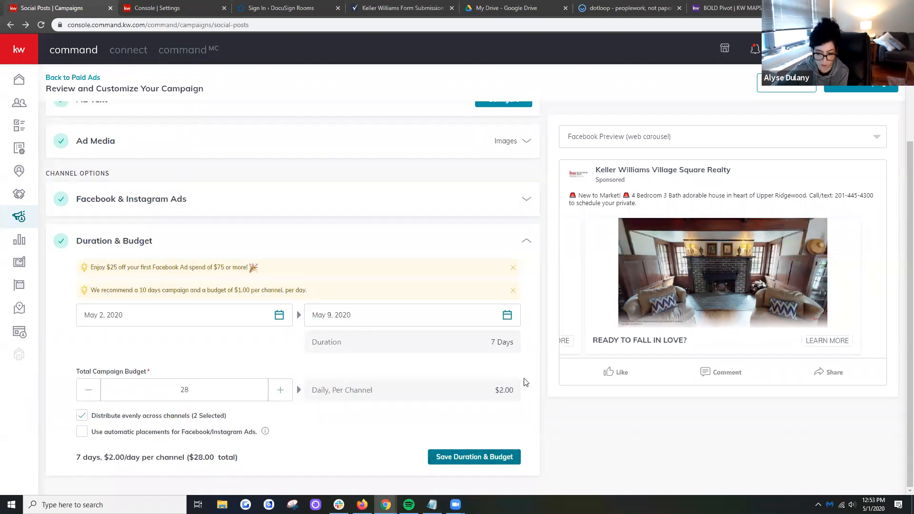
- Save the duration and budget, and keep the campaign as a draft after viewing the payment profile selection
{"action": "left_click", "coordinate": [503, 458]}
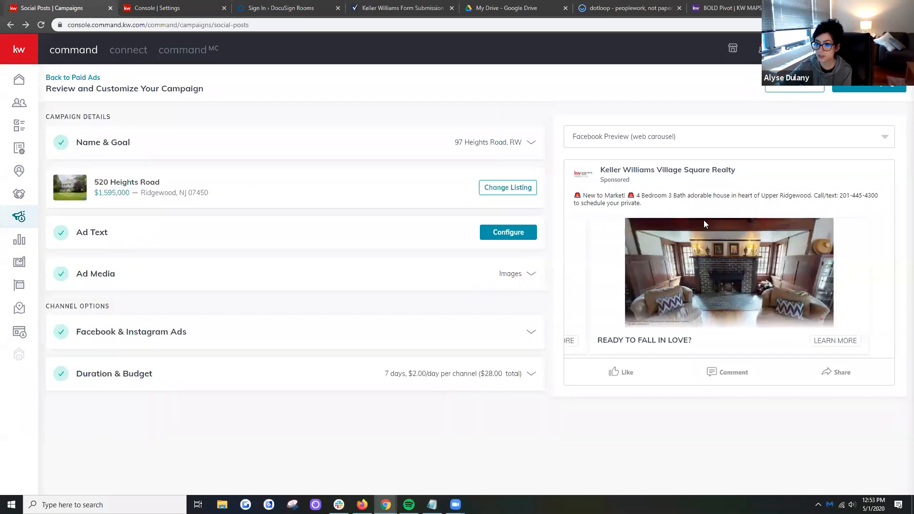
{"action": "left_click", "coordinate": [867, 86]}
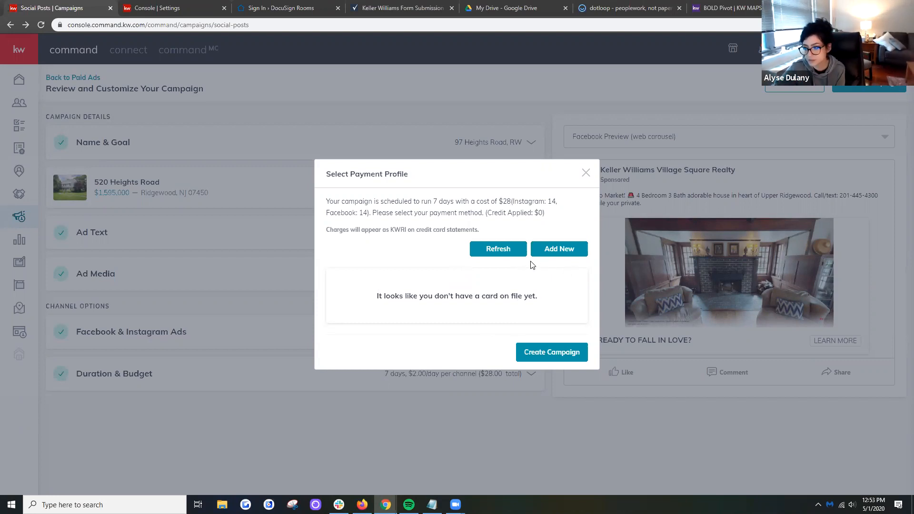
{"action": "left_click", "coordinate": [650, 178]}
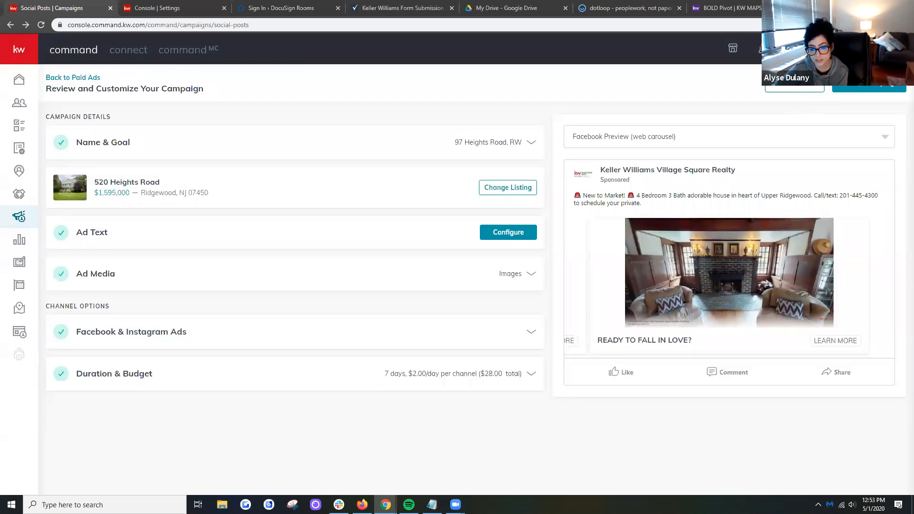
{"action": "left_click", "coordinate": [794, 86]}
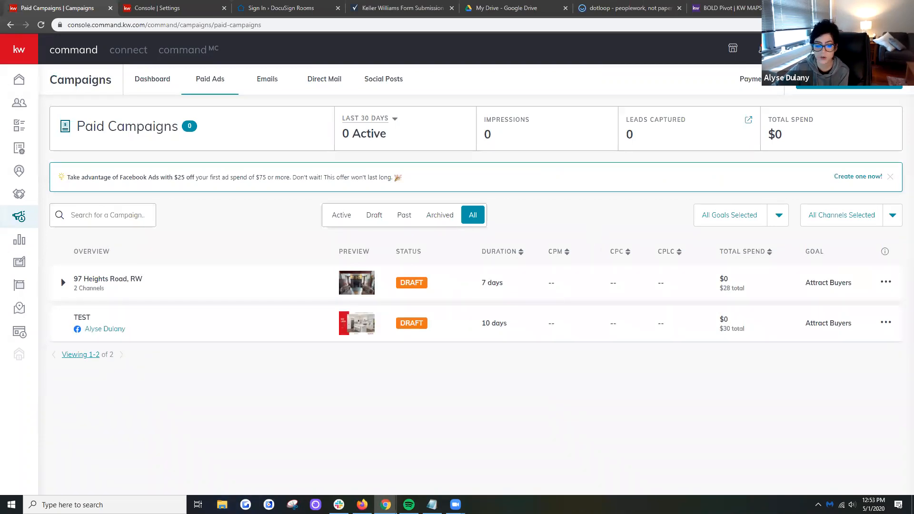
- Switch to File Explorer and look through the Desktop files in descending name order for the Facebook ad results screenshot
{"action": "left_click", "coordinate": [222, 505]}
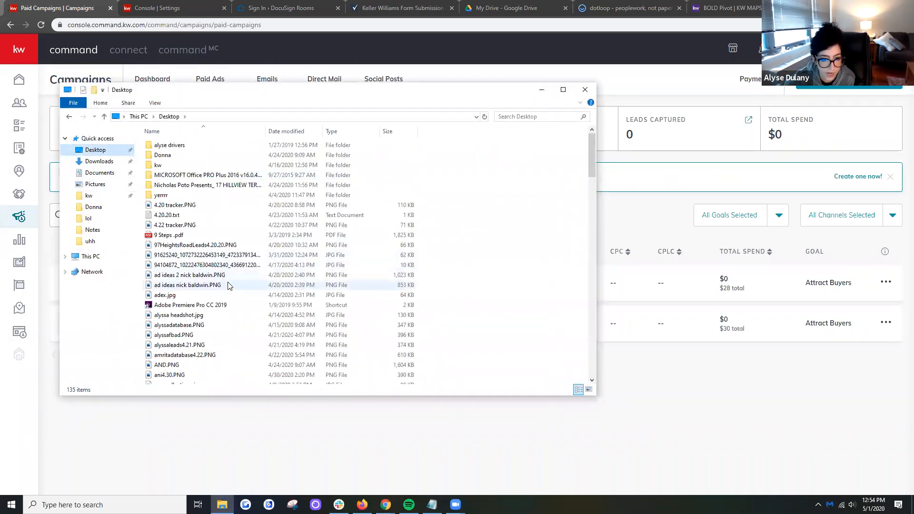
{"action": "left_click", "coordinate": [259, 285]}
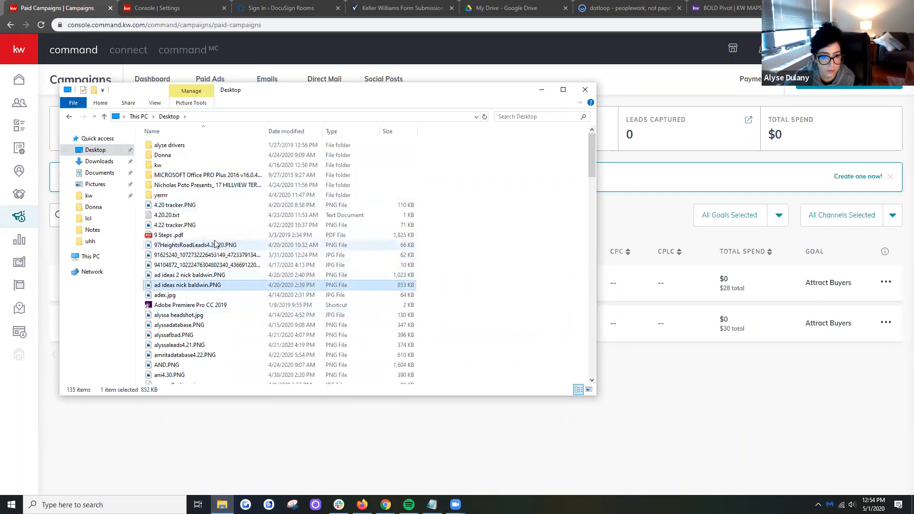
{"action": "left_click", "coordinate": [207, 130]}
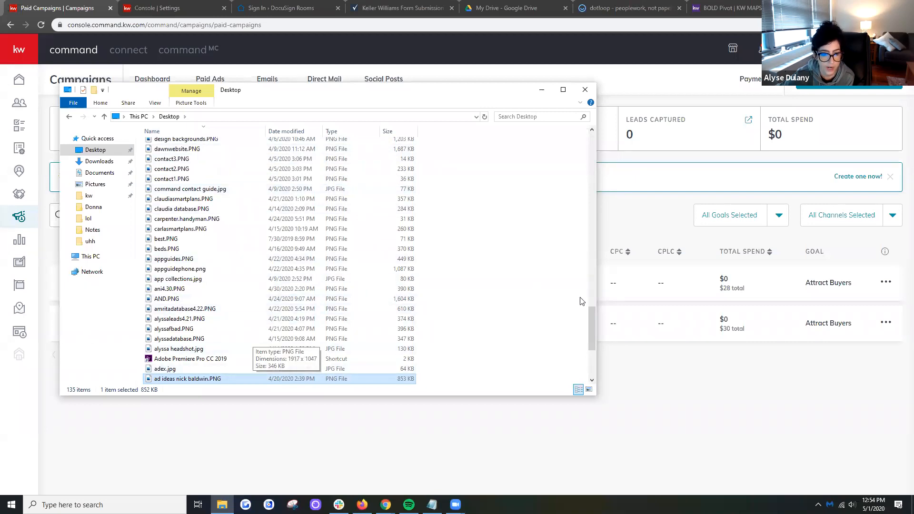
{"action": "scroll", "coordinate": [592, 338], "scroll_direction": "down", "scroll_amount": 3}
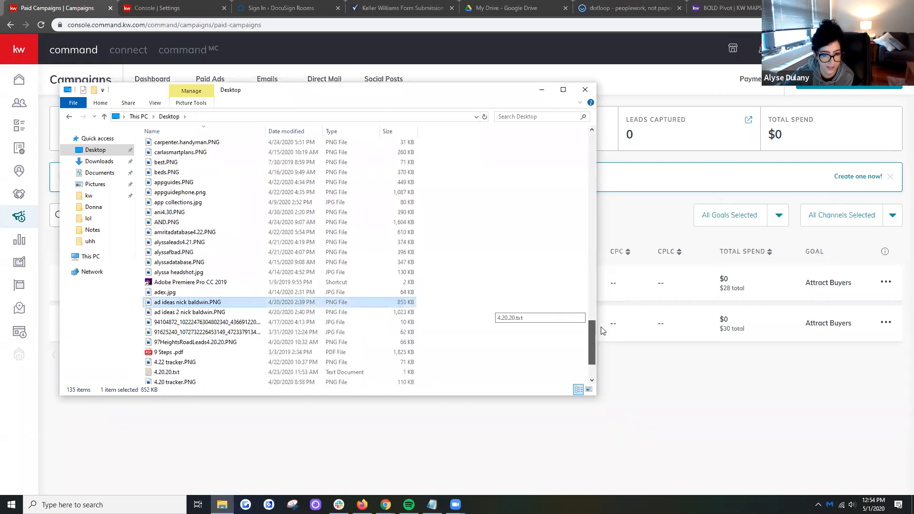
{"action": "left_click_drag", "start_coordinate": [603, 330], "coordinate": [617, 183]}
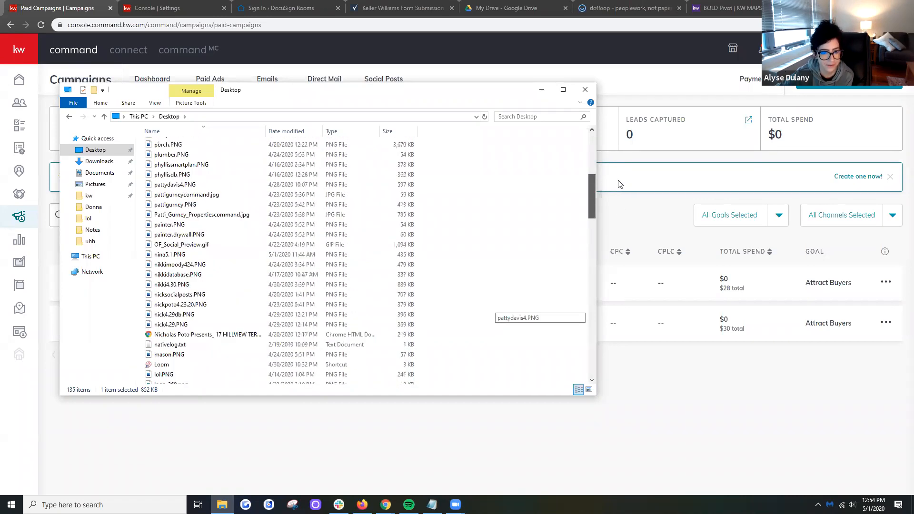
- Search the Desktop folder for "facebook" and open the image facebookads4.29.PNG
{"action": "left_click", "coordinate": [545, 116]}
{"action": "type", "text": "facebook"}
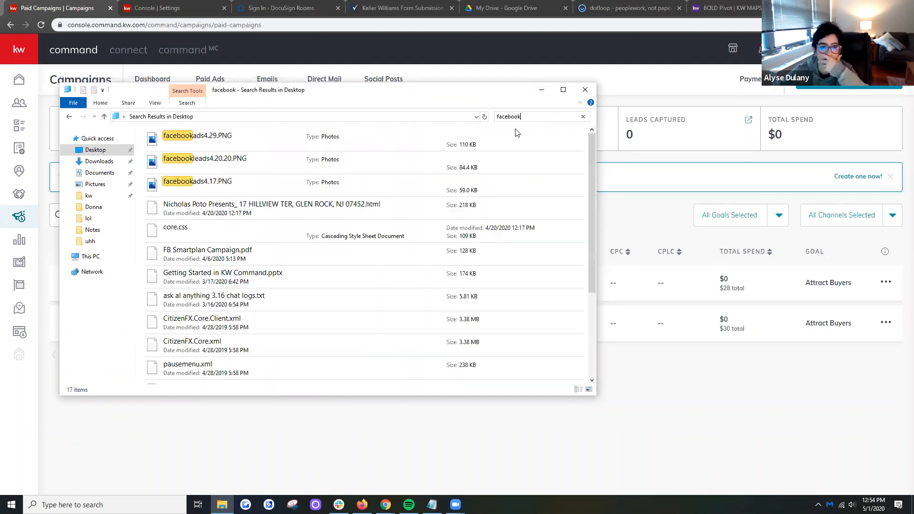
{"action": "left_click", "coordinate": [213, 132]}
{"action": "key", "text": "Return"}
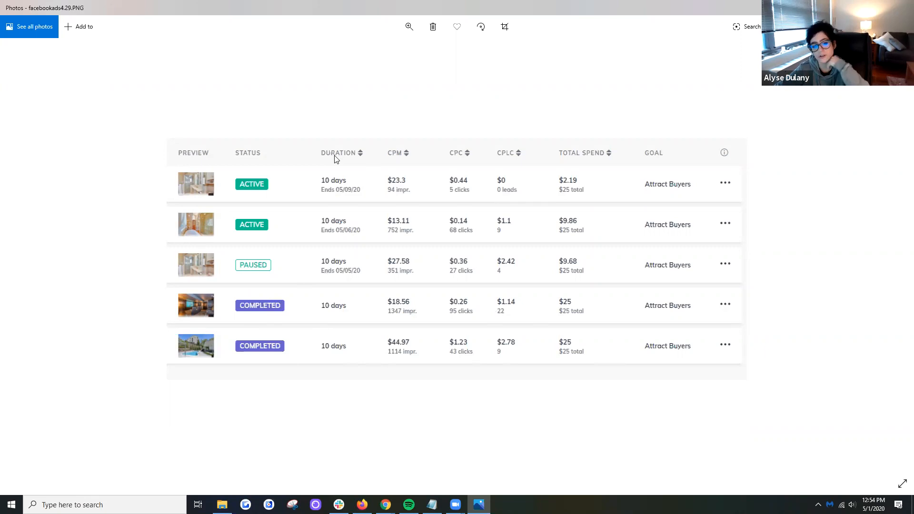
- Compare the ad results image with the paid campaigns list in Chrome and expand the two-channel draft campaign
{"action": "left_click", "coordinate": [428, 464]}
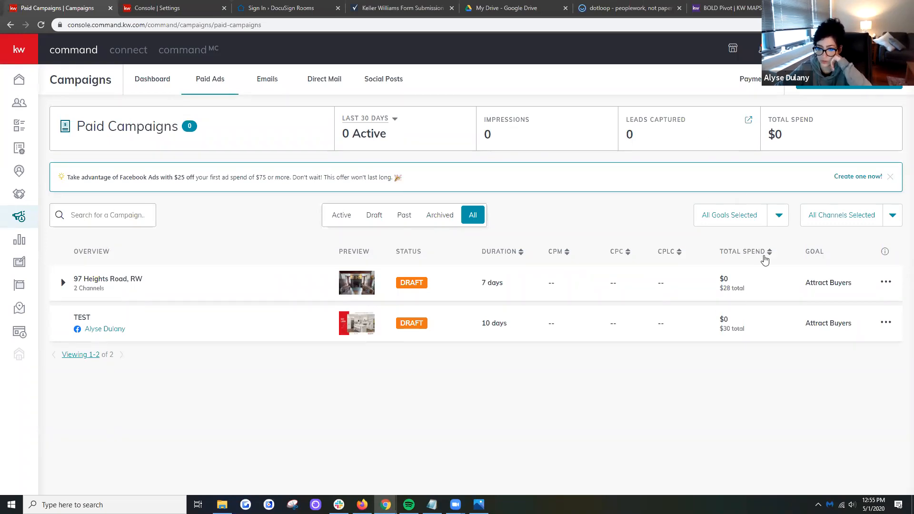
{"action": "key", "text": "alt+Tab"}
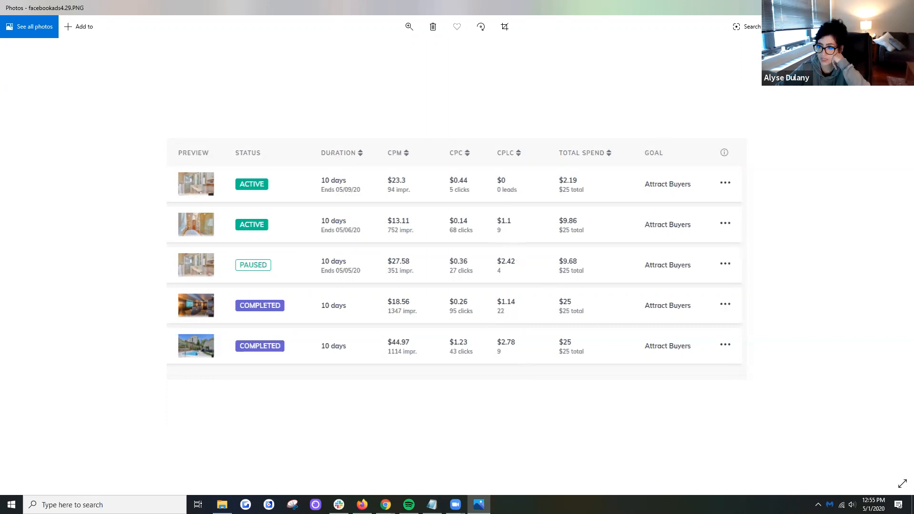
{"action": "left_click", "coordinate": [859, 7]}
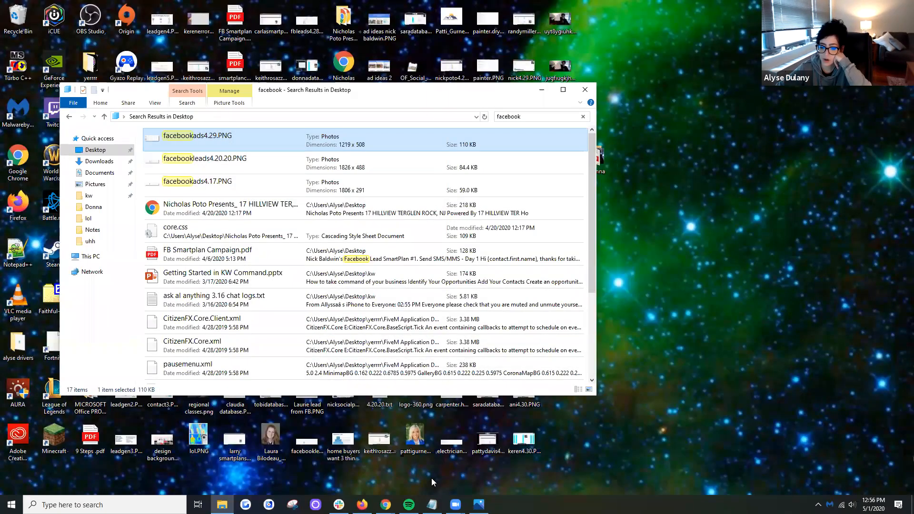
{"action": "left_click", "coordinate": [385, 505]}
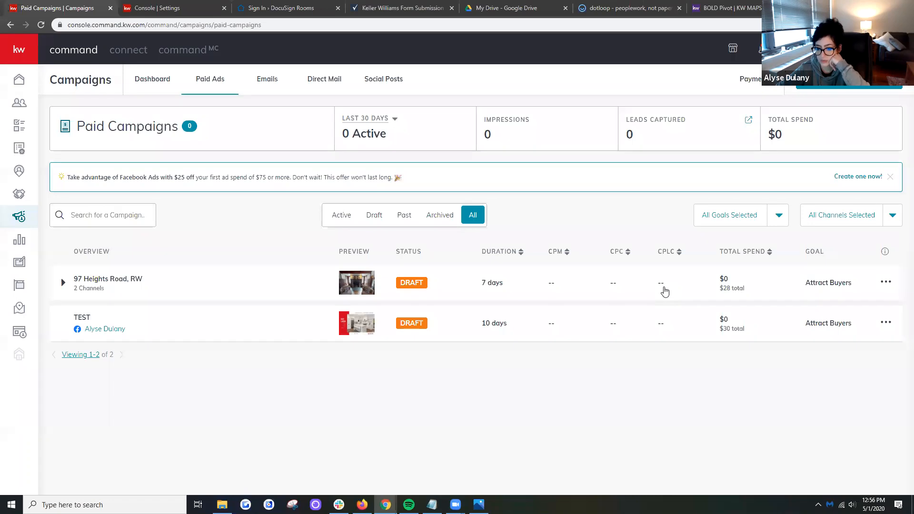
{"action": "left_click", "coordinate": [664, 290]}
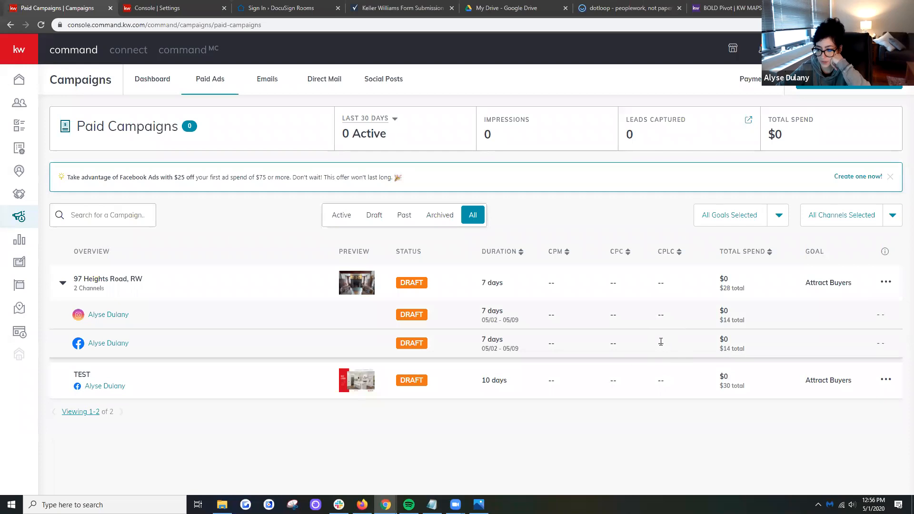
- View the contacts list and the recent leads on the home dashboard, and return to the contacts
{"action": "left_click", "coordinate": [30, 109]}
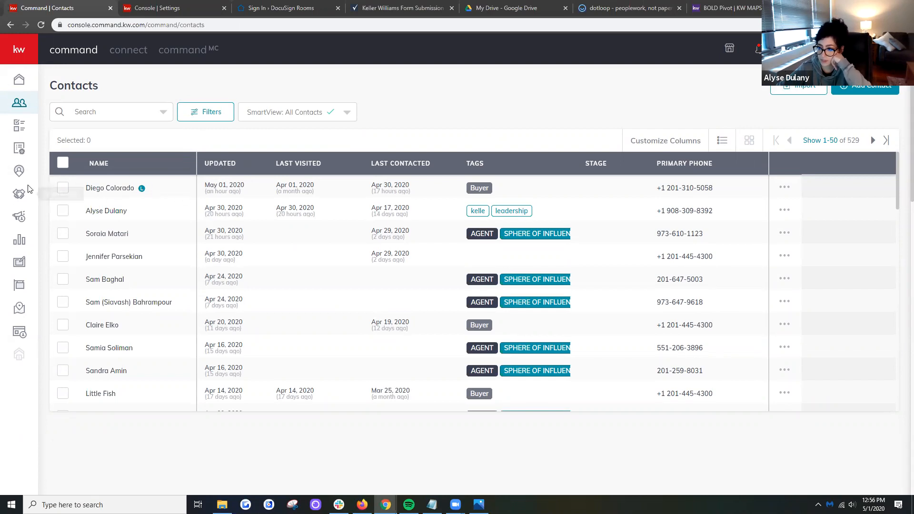
{"action": "left_click", "coordinate": [19, 79]}
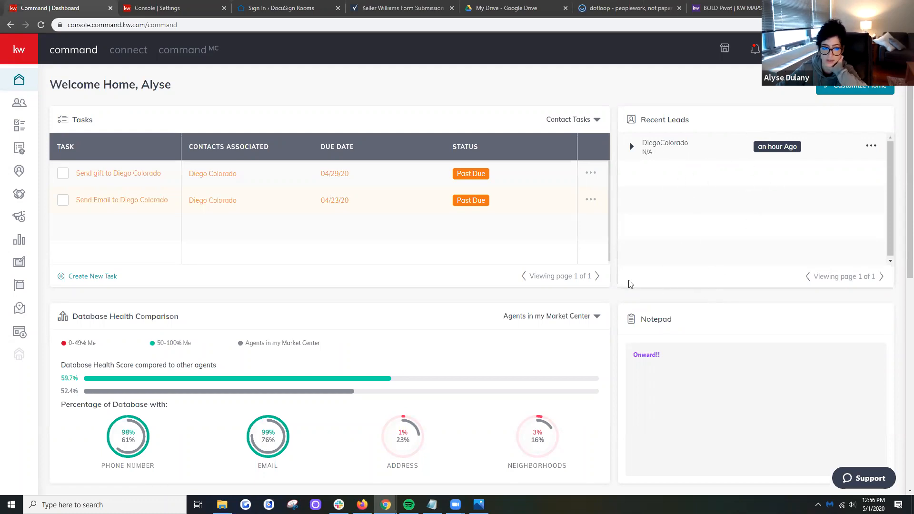
{"action": "left_click", "coordinate": [25, 106]}
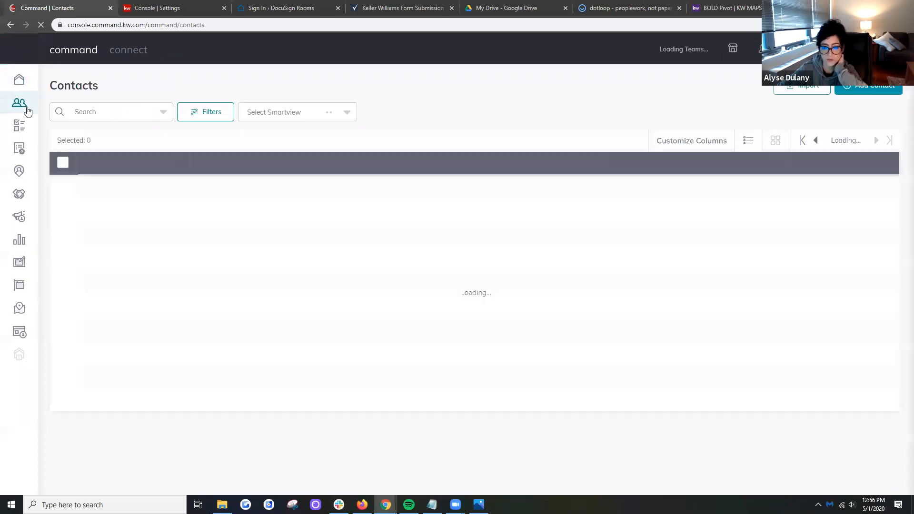
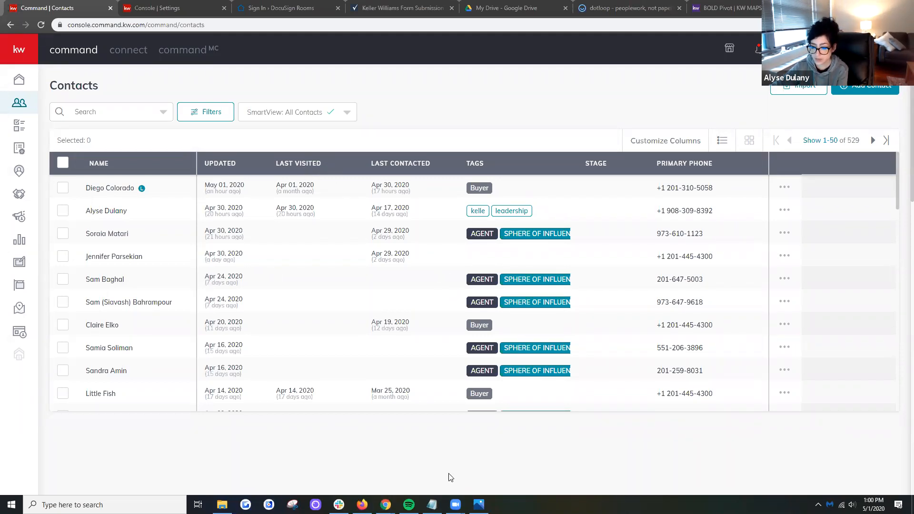
- Switch to the Photos app to view the Facebook ad results image, and close it to return to the contacts list
{"action": "key", "text": "alt+Tab"}
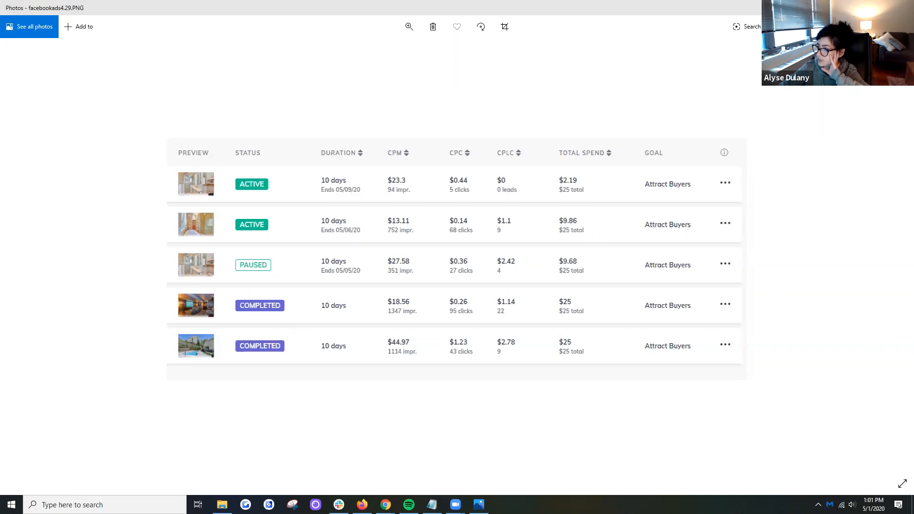
{"action": "left_click", "coordinate": [903, 7]}
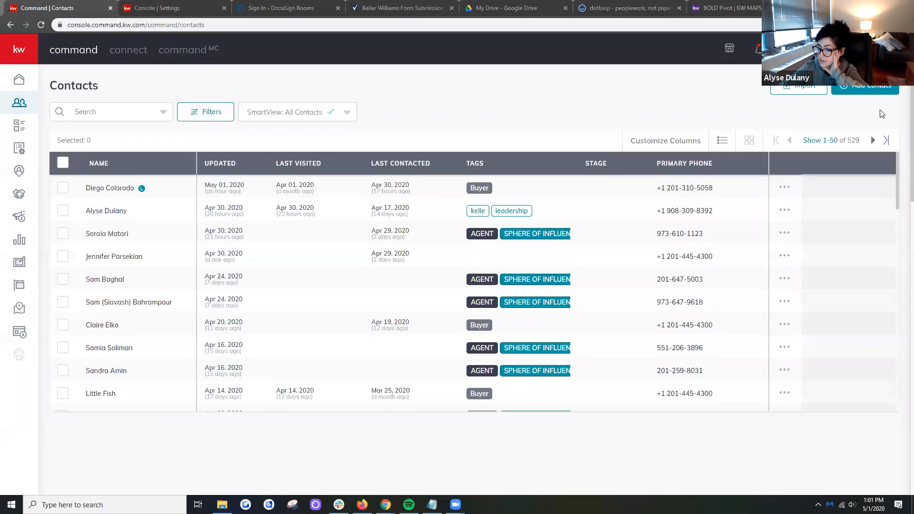